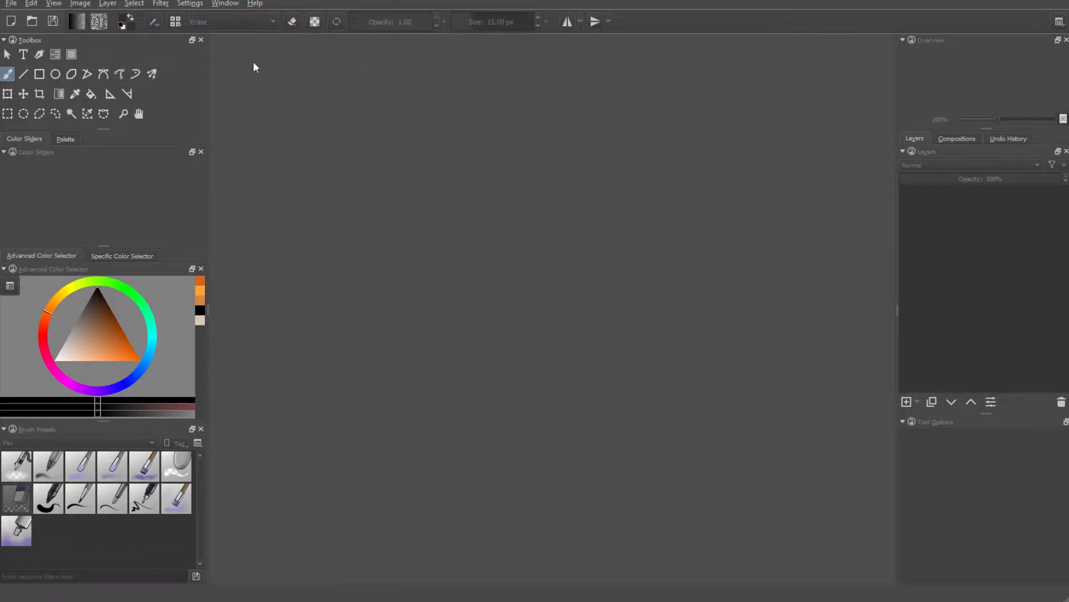
Create a new custom document named Mushroom, 300 px wide and 150 px high.
click(12, 7)
click(25, 15)
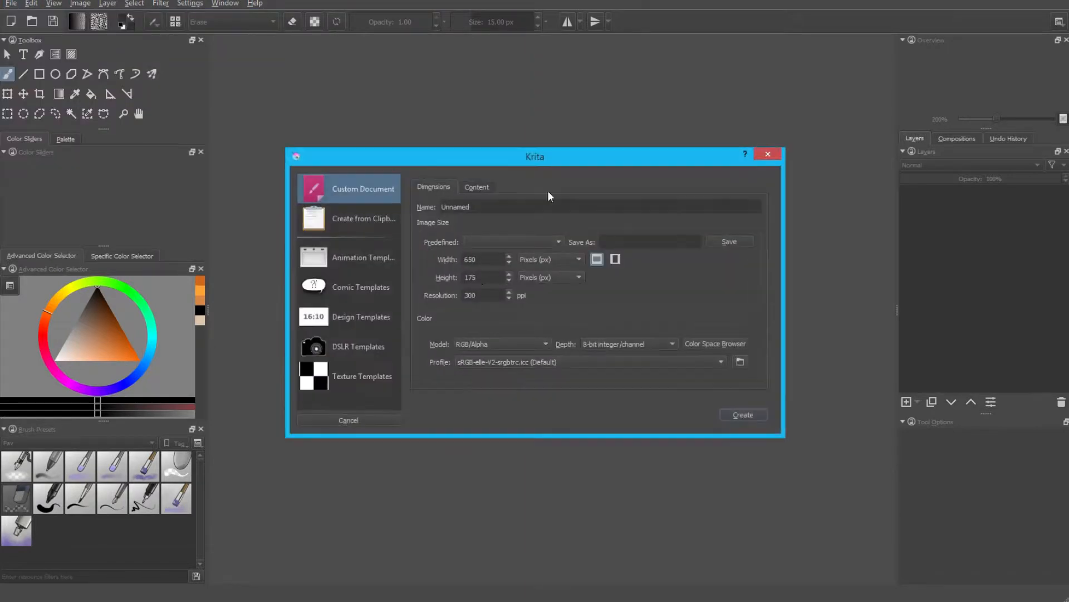
drag(483, 259, 397, 254)
text(300)
drag(494, 276, 393, 276)
text(1)
drag(507, 207, 374, 215)
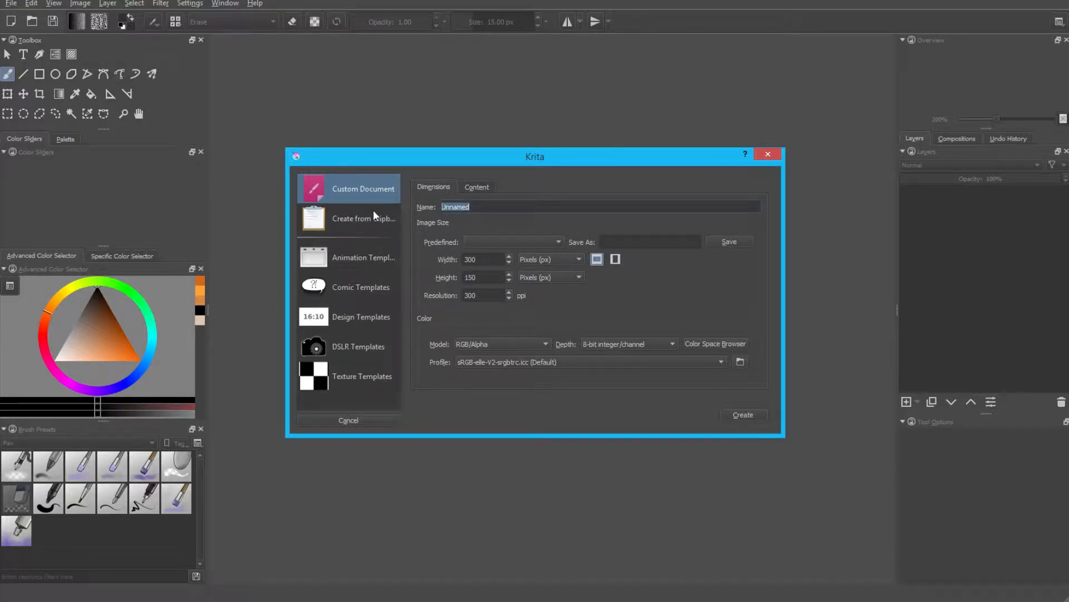
text(Mushroom)
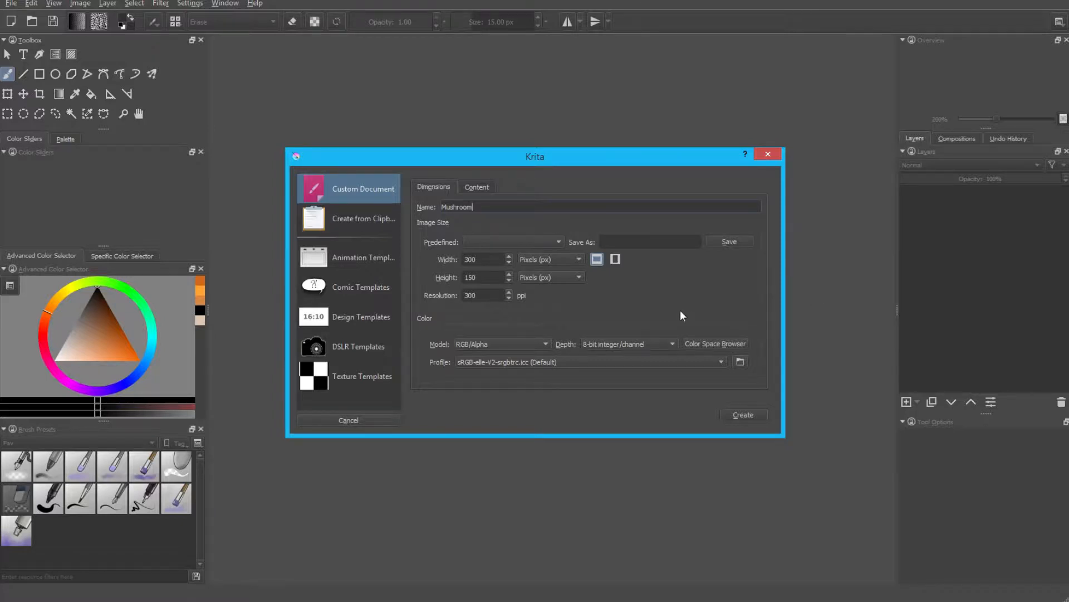
click(739, 416)
scroll(557, 340, down, 1)
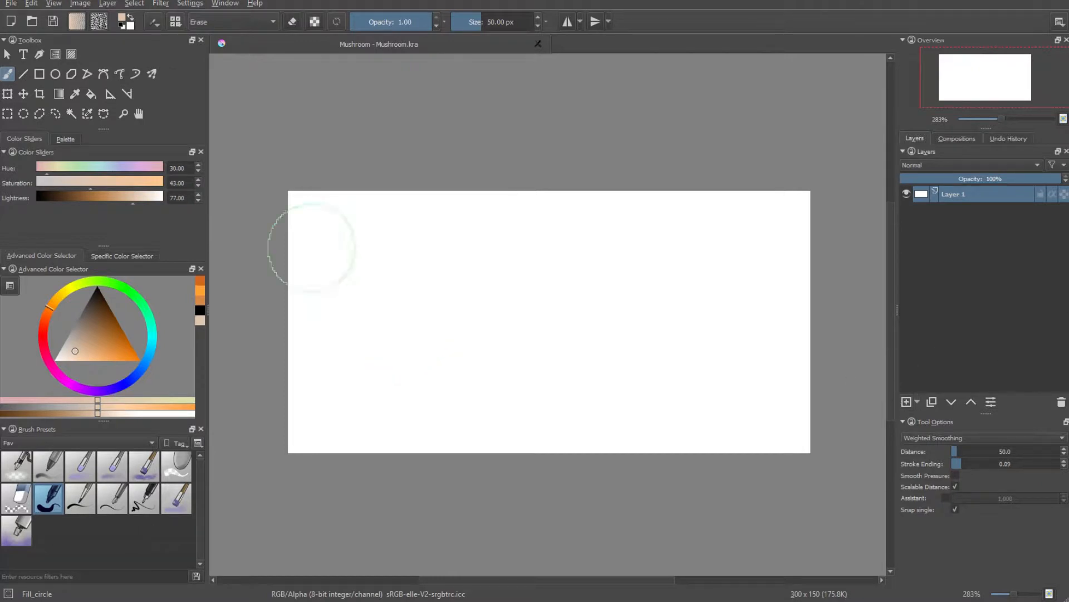
Add a paint layer named "backgroujnd" and fill it with the bright orange from the recent colours.
click(199, 292)
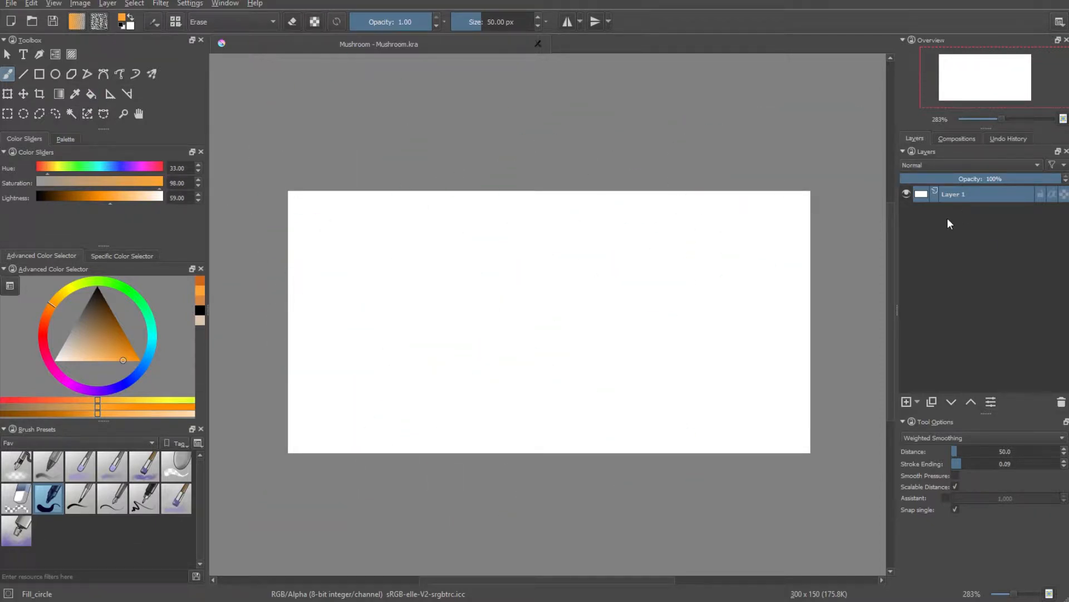
click(906, 402)
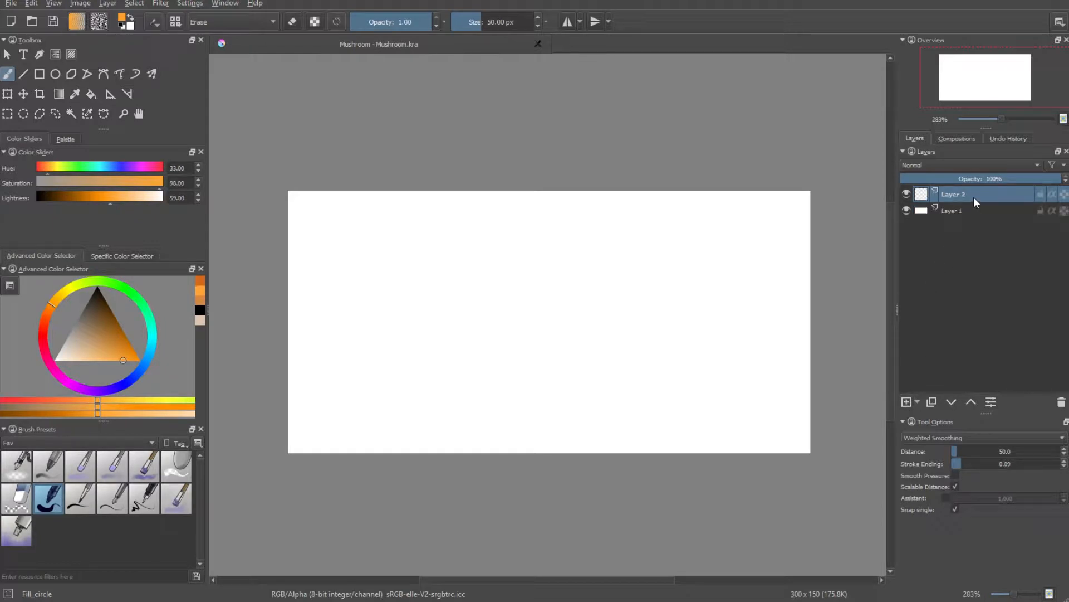
double_click(955, 195)
text(backgroujnd)
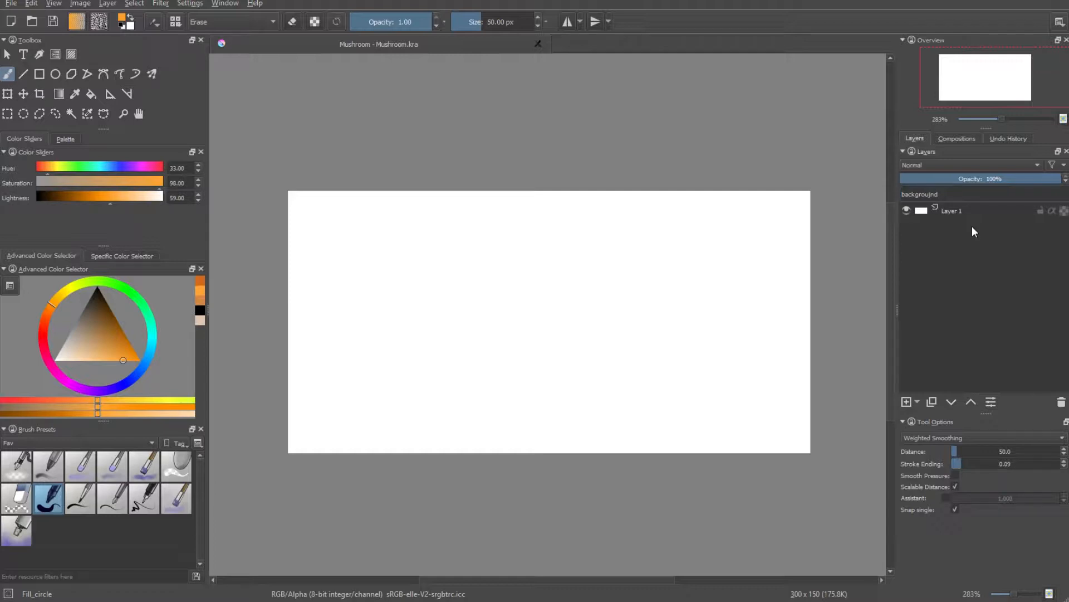
key(Return)
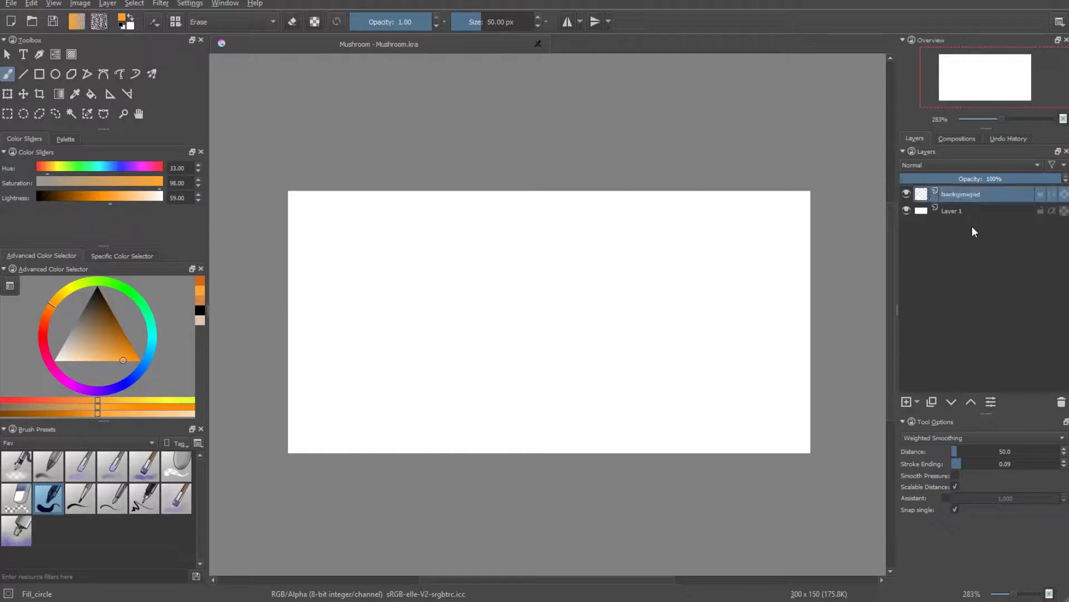
click(93, 93)
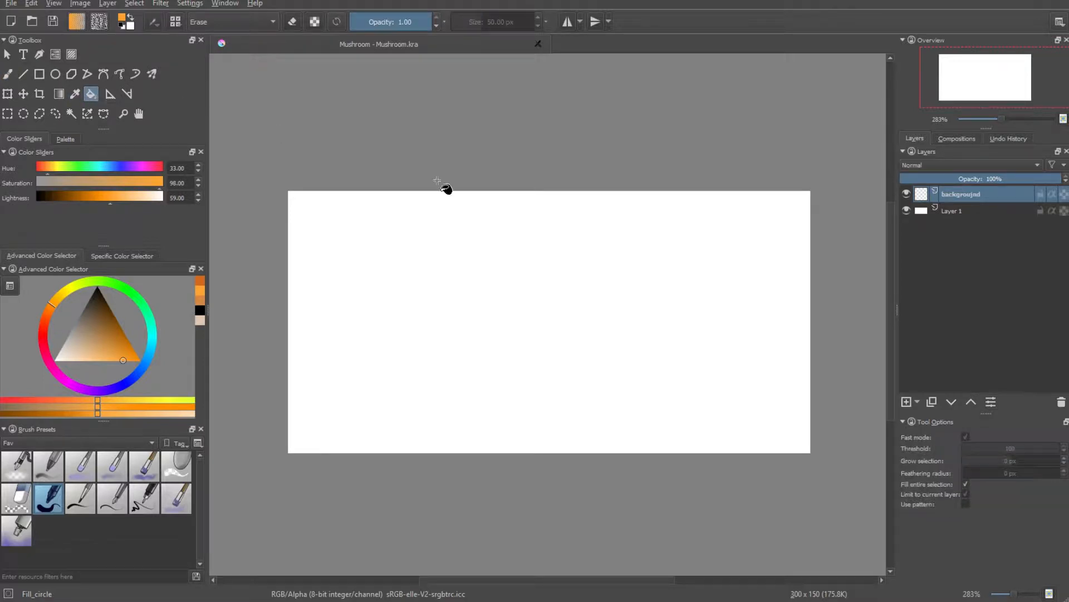
click(481, 296)
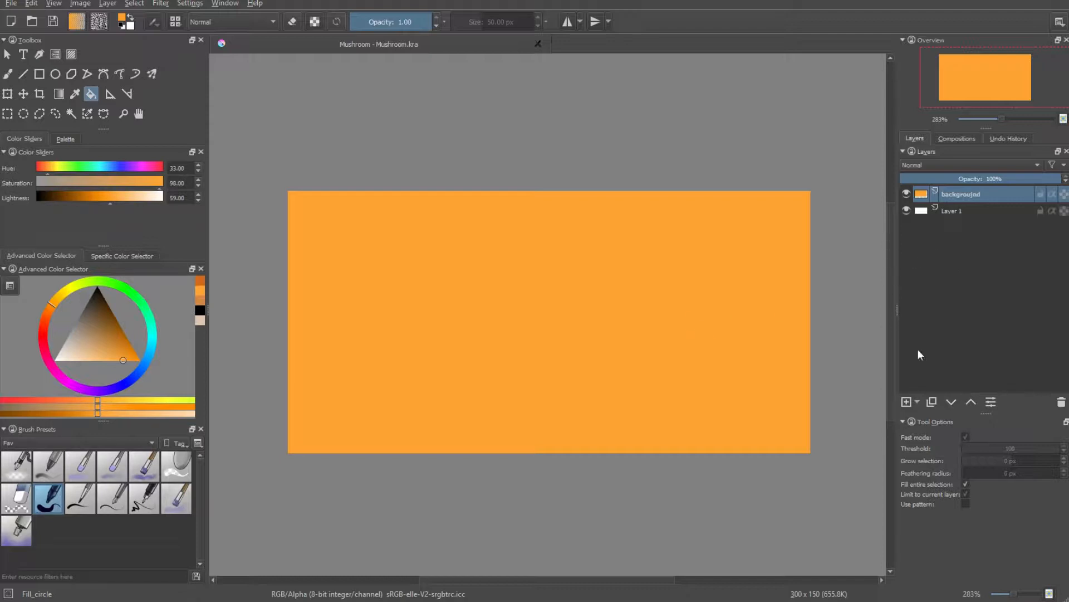
Add another paint layer and choose the PixelArt_Round brush from the PixelArt presets for the Rectangle tool.
click(906, 402)
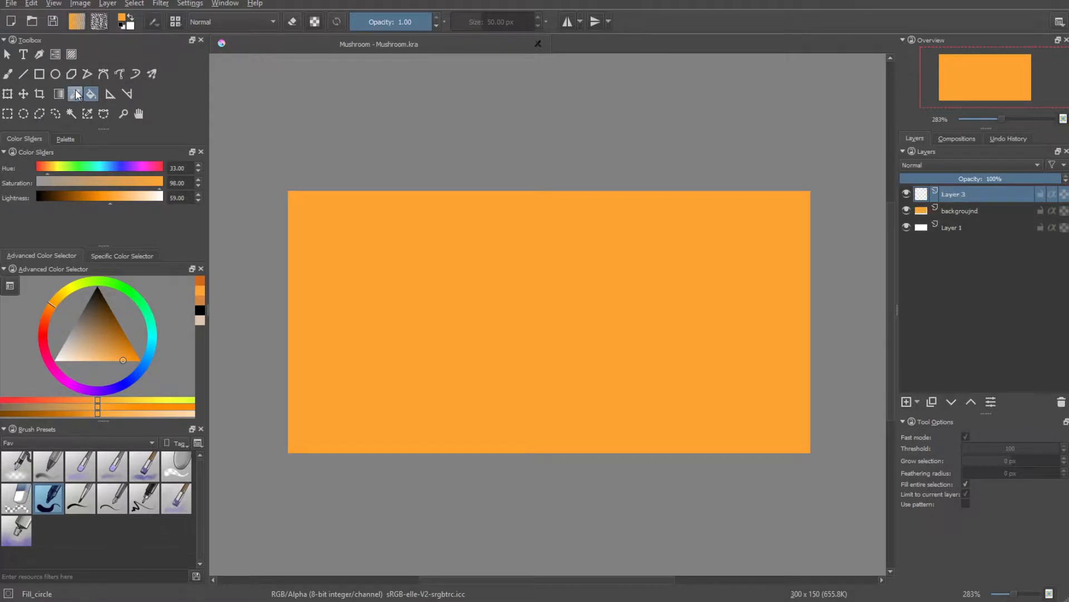
click(40, 75)
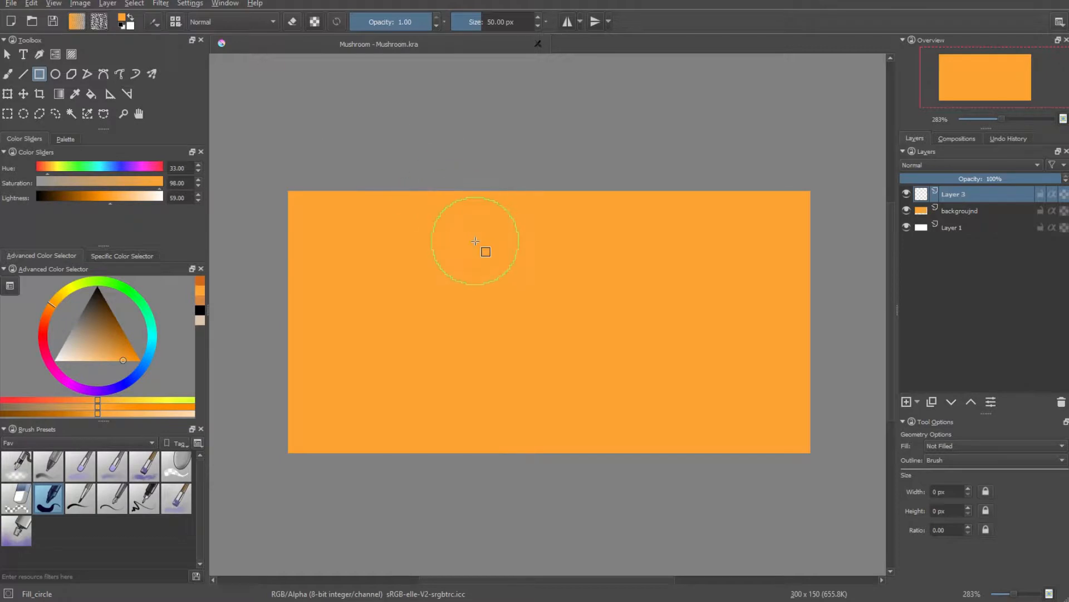
right_click(520, 257)
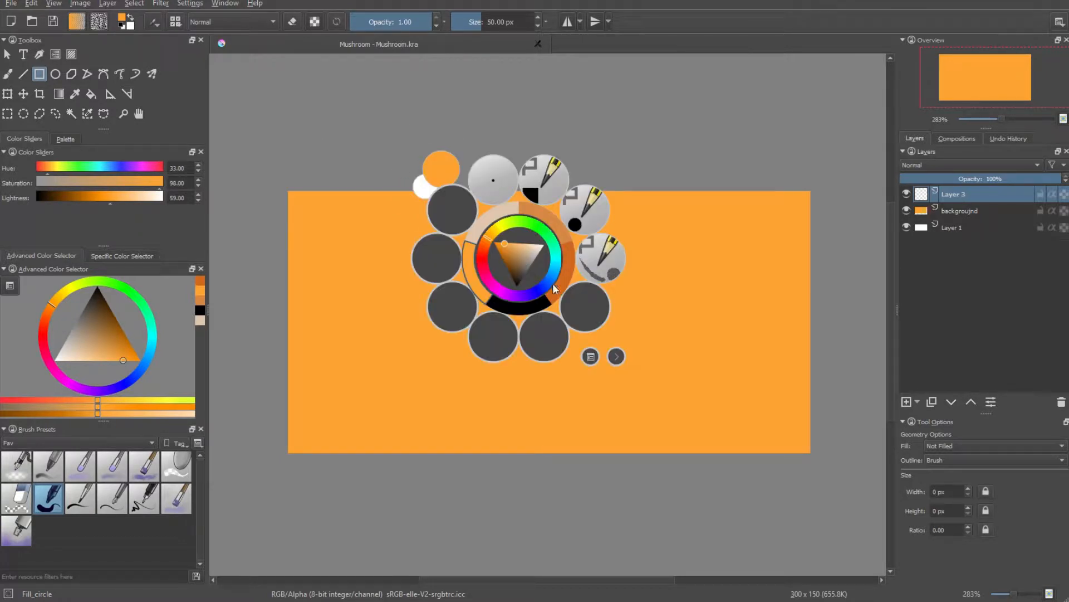
click(590, 357)
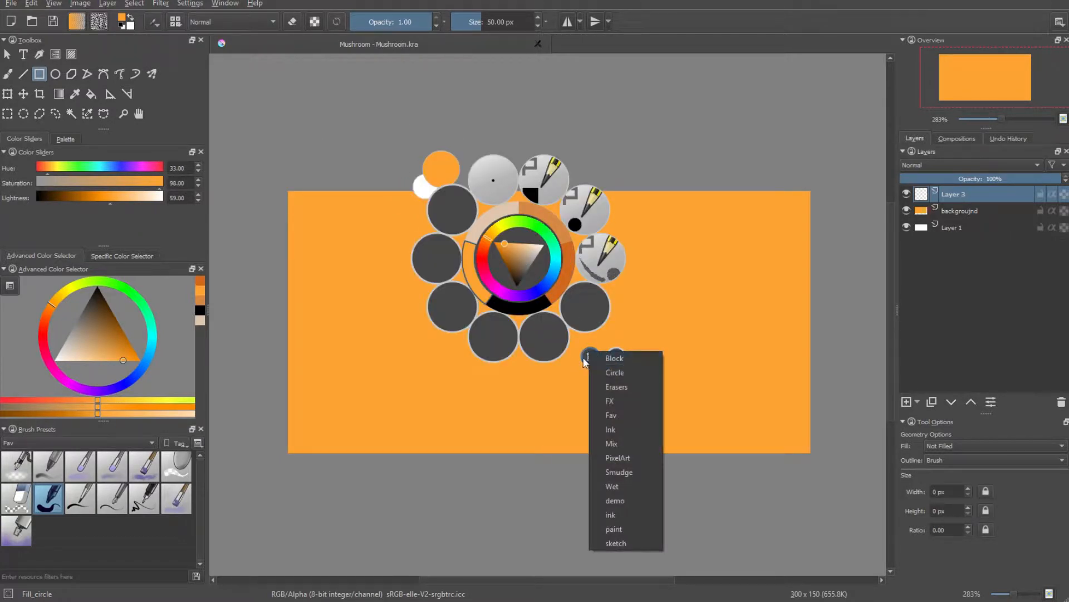
click(584, 357)
click(591, 359)
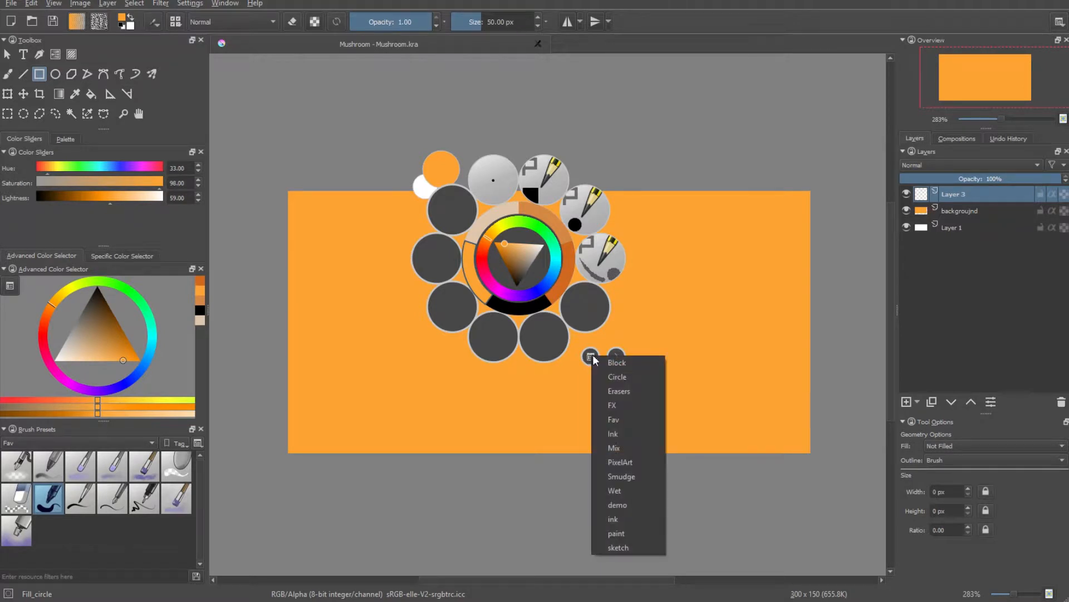
click(638, 465)
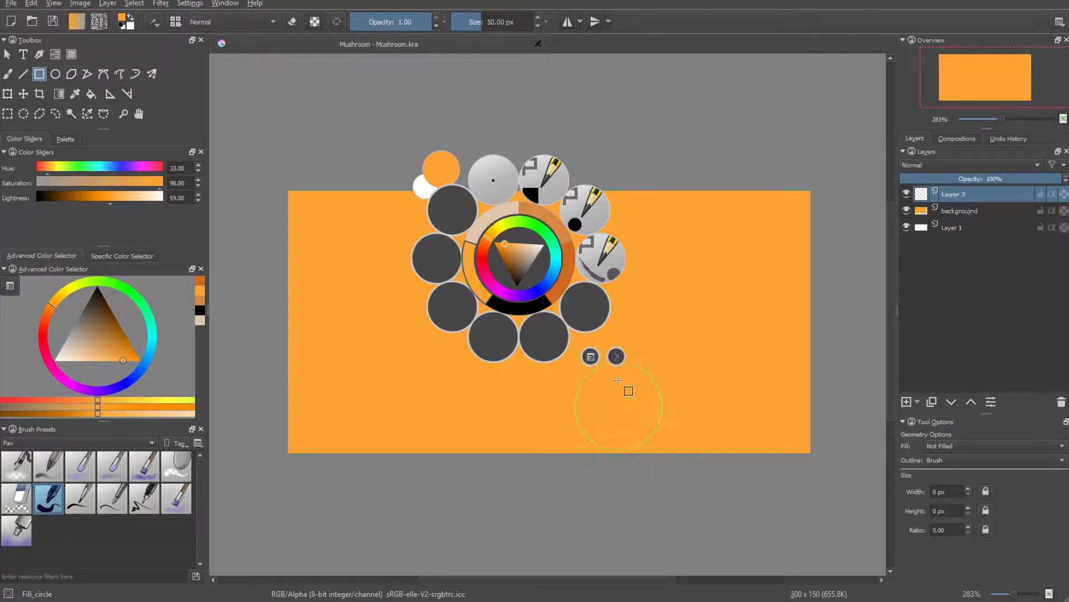
click(584, 208)
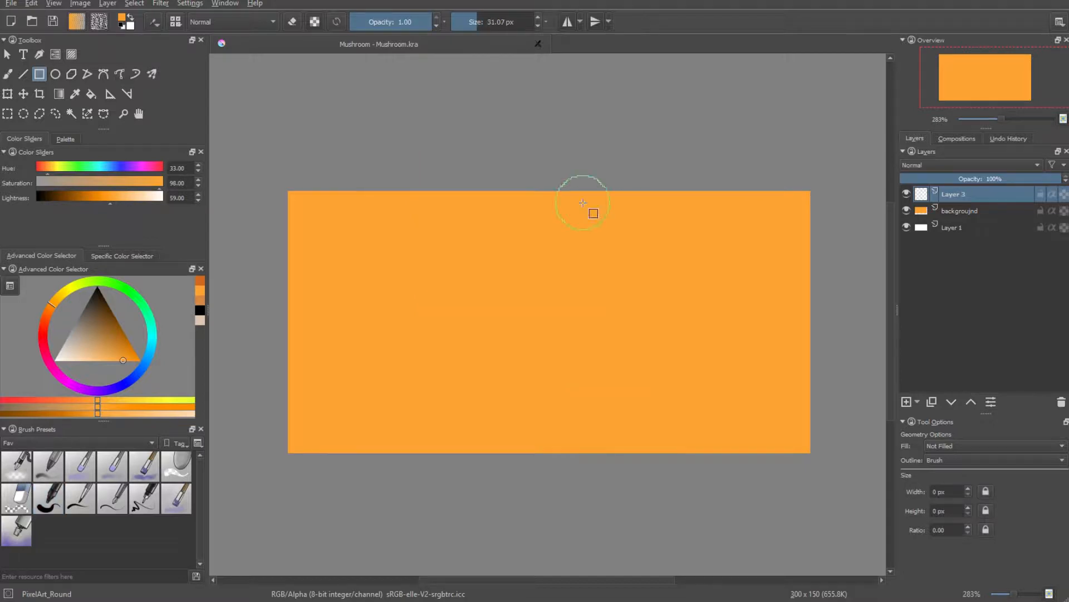
Set the brush size to 10 px and draw a 300 by 150 px orange rectangle outline along the canvas edges.
click(477, 28)
text(10)
click(480, 28)
text(10)
key(Return)
drag(288, 191, 809, 455)
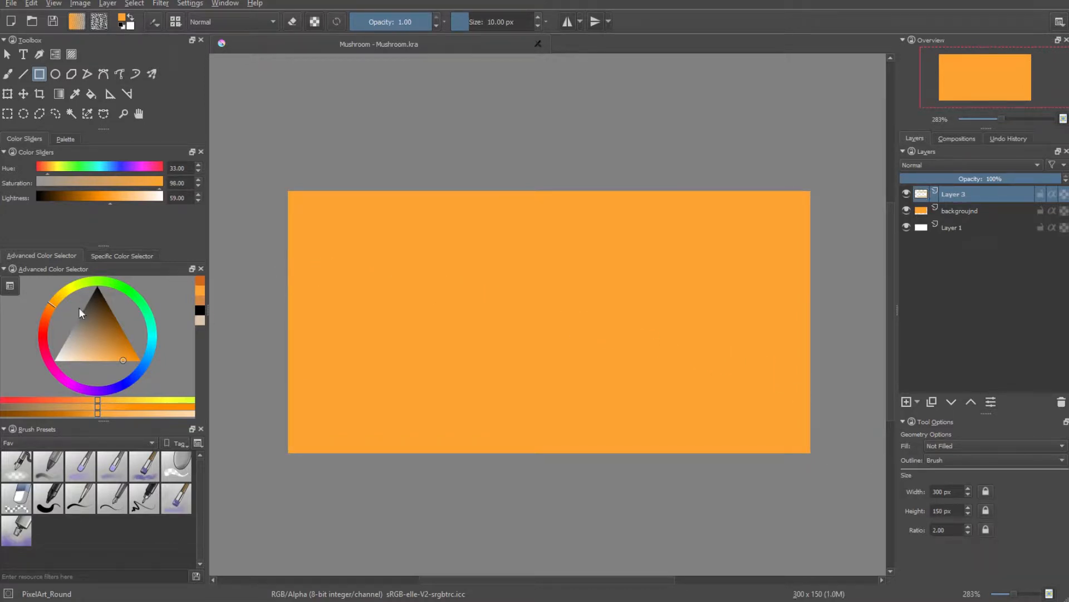
Switch the foreground colour to black and draw a 300 by 150 px rectangle outline along the canvas edges.
key(d)
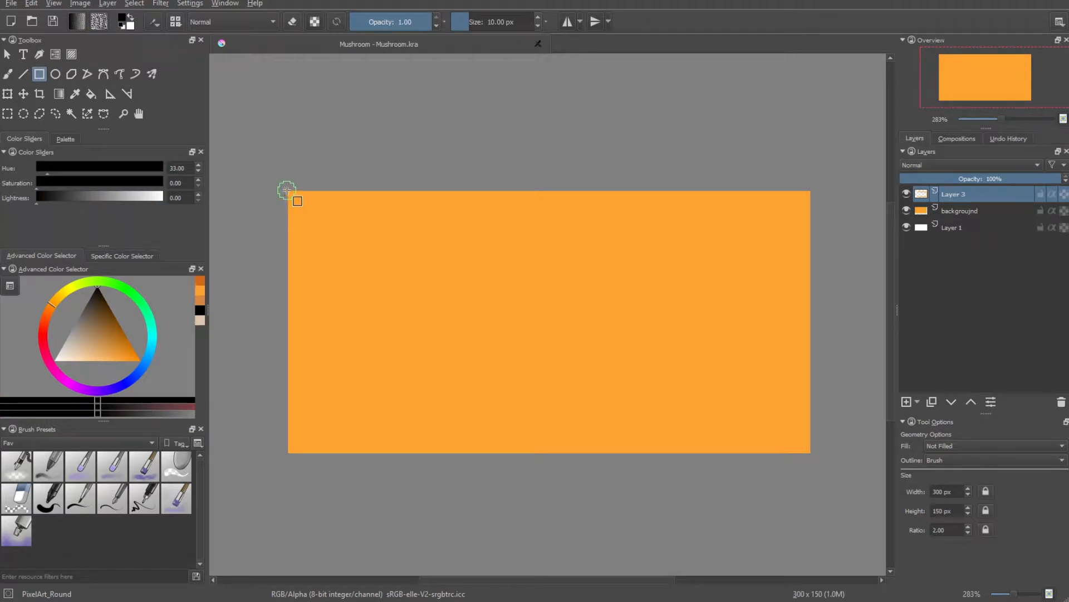
click(94, 322)
drag(92, 357, 115, 229)
drag(288, 191, 809, 449)
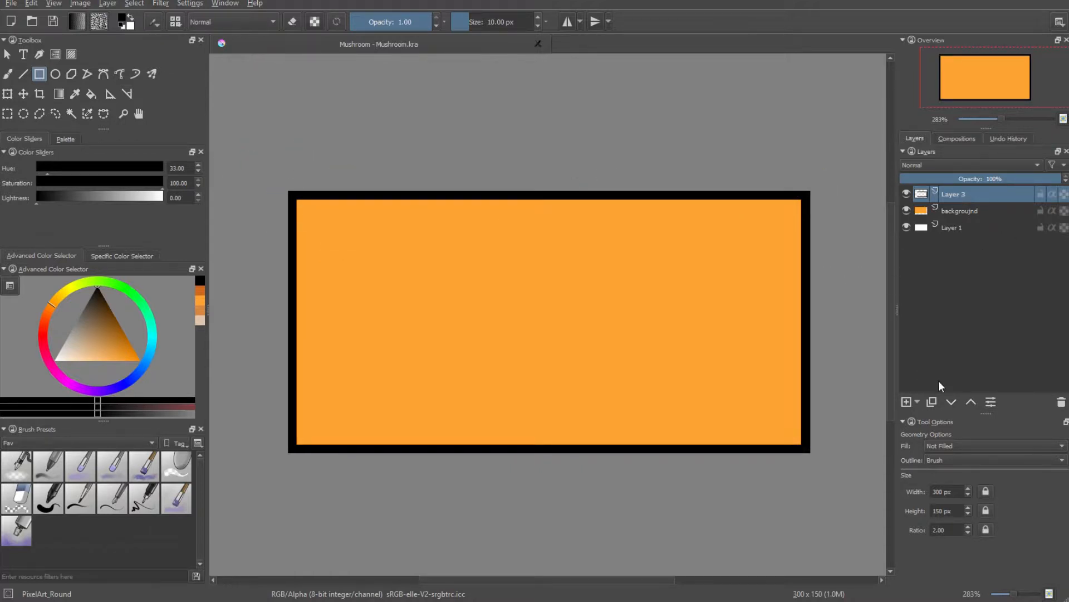
Duplicate the black border layer, hide the copy and make the original Layer 3 active.
click(932, 402)
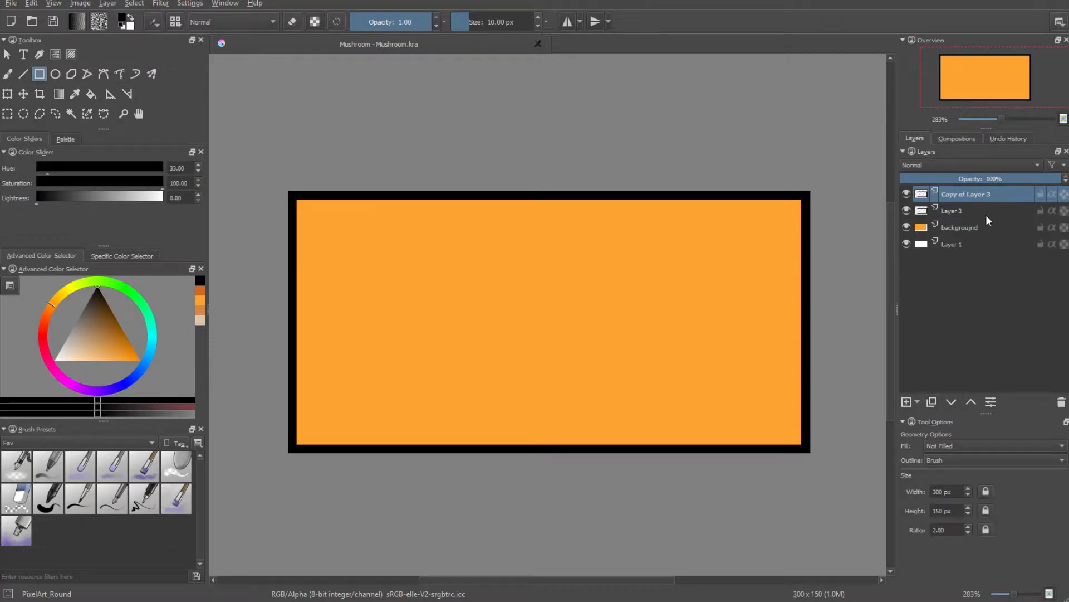
click(954, 215)
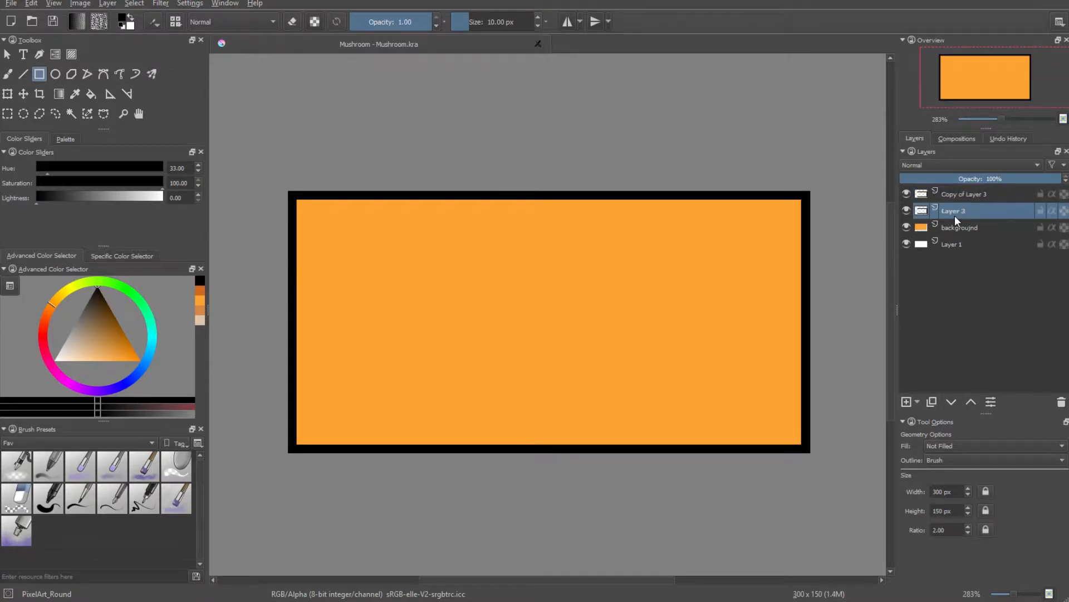
click(907, 194)
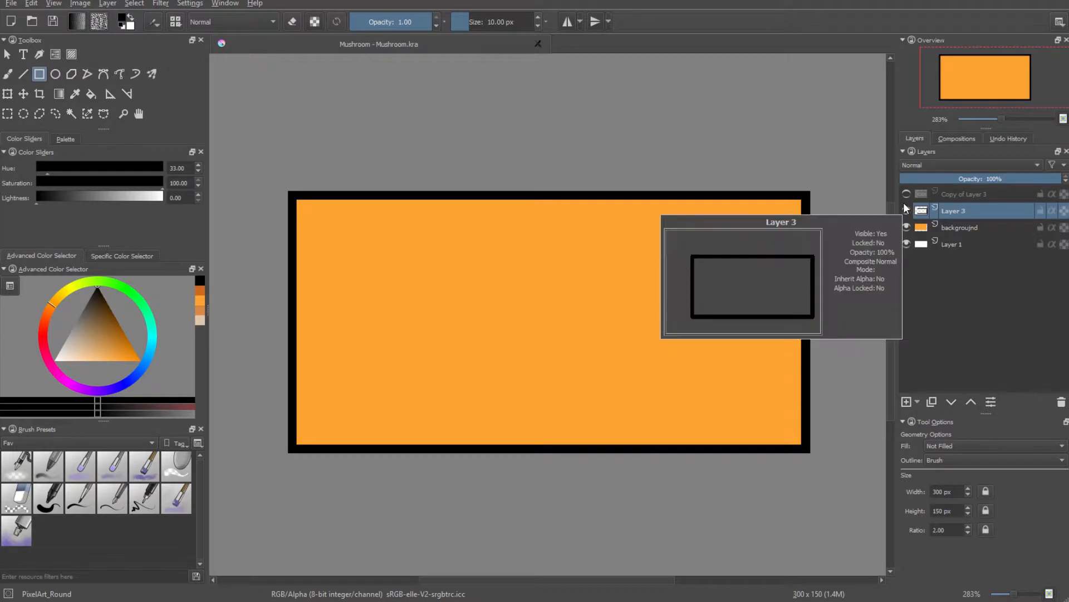
mouse_move(932, 210)
Choose the Eraser_hard preset from the Erasers group for the freehand brush.
click(8, 73)
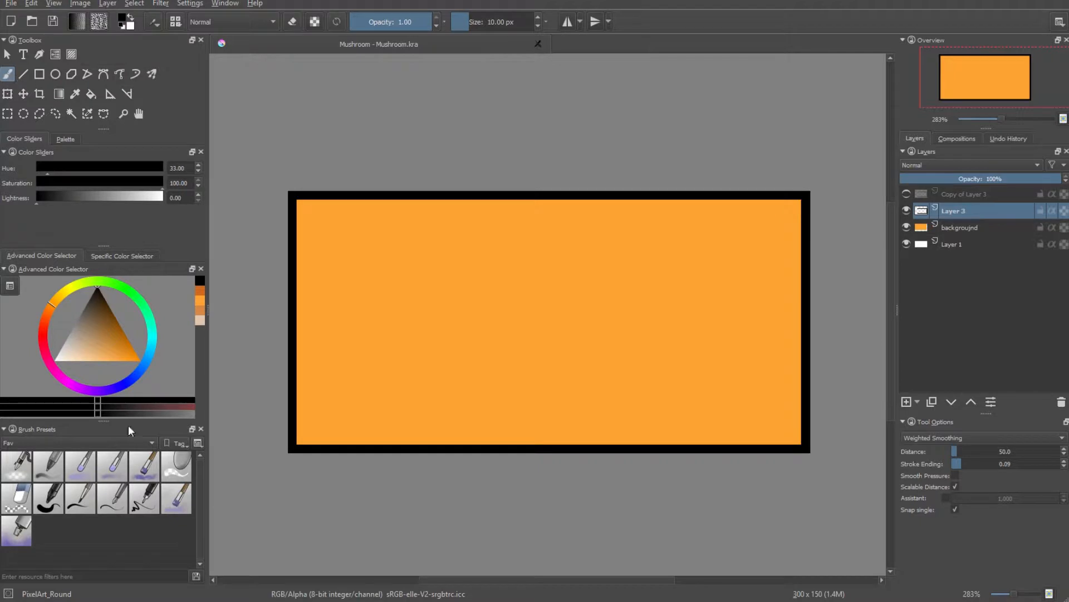
click(19, 504)
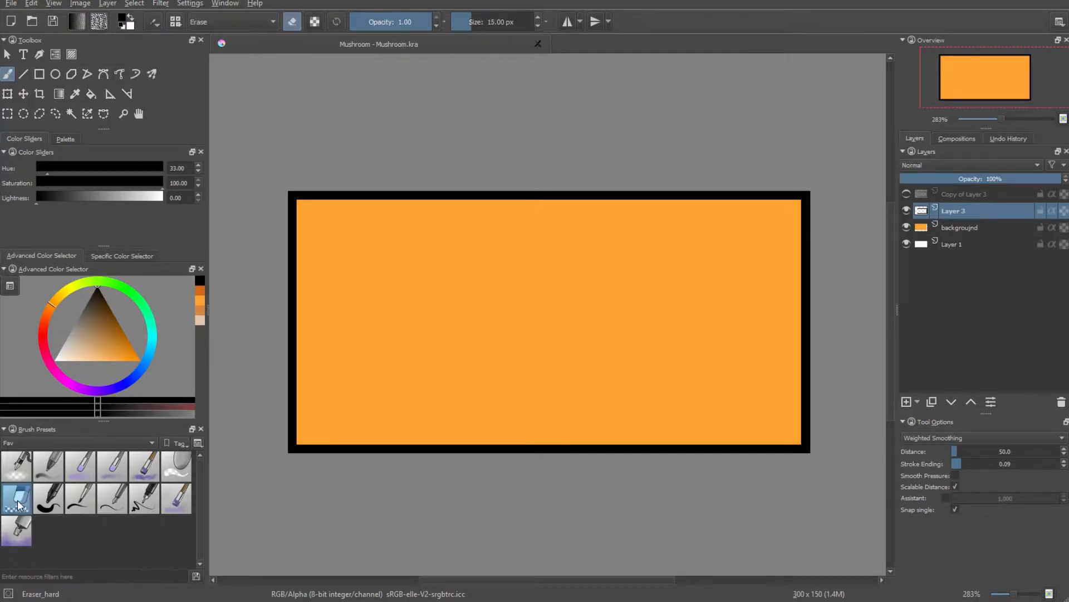
right_click(526, 261)
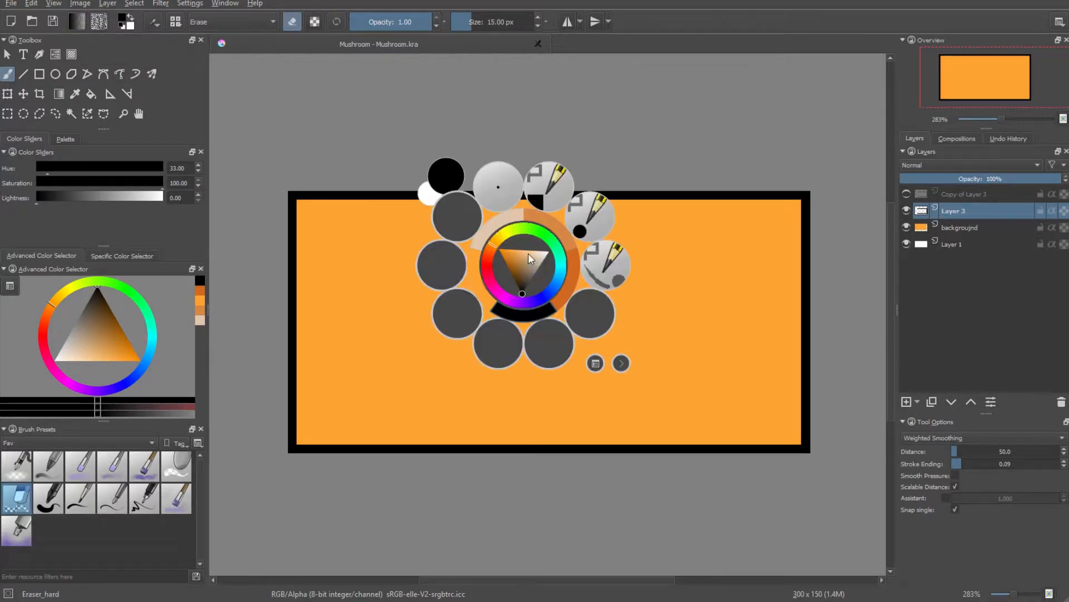
click(594, 366)
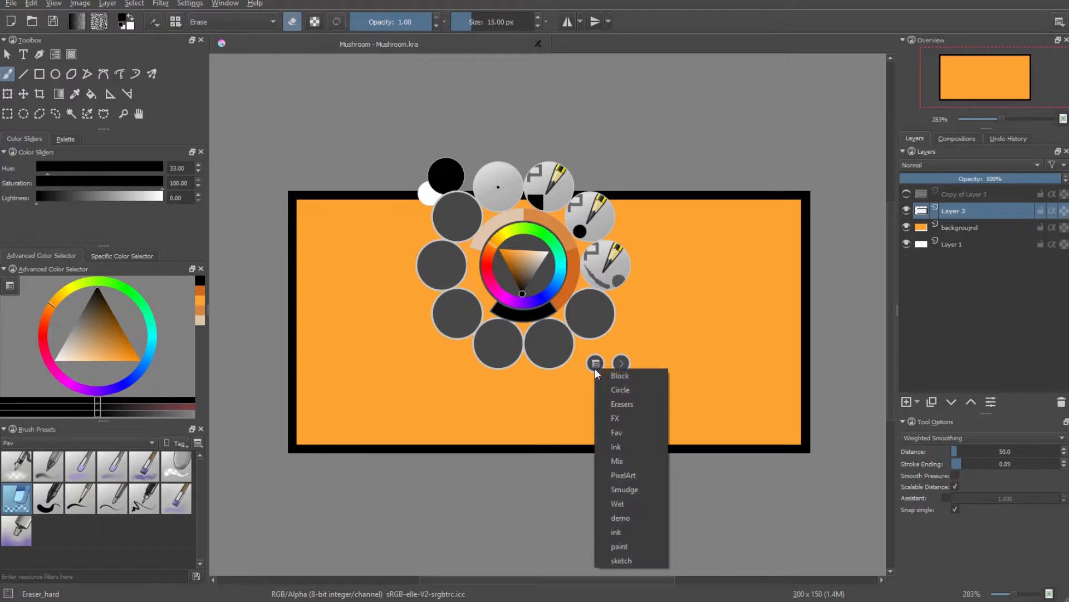
click(635, 402)
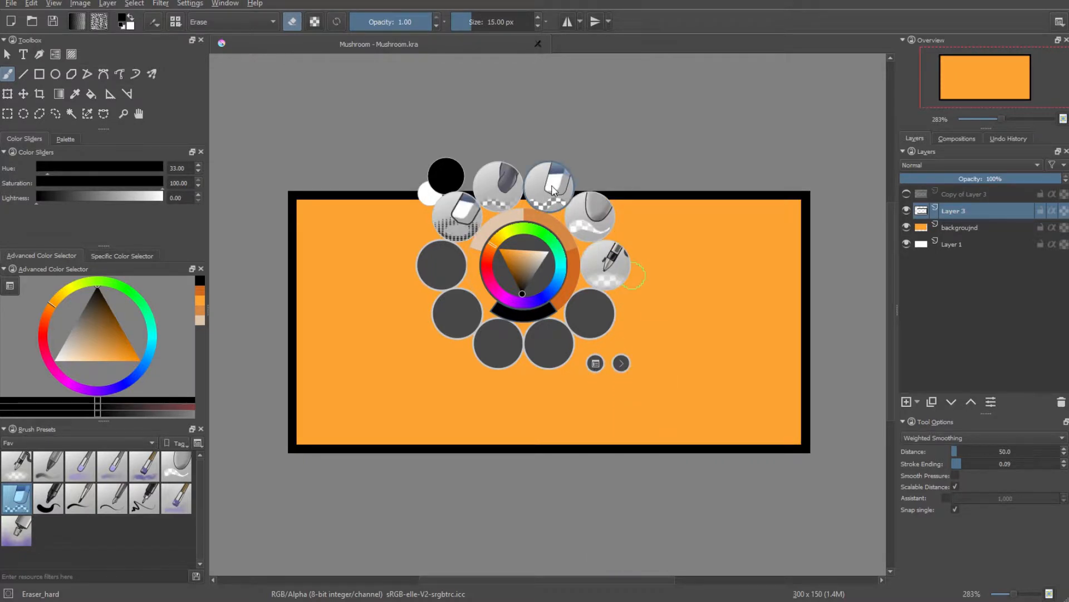
click(546, 192)
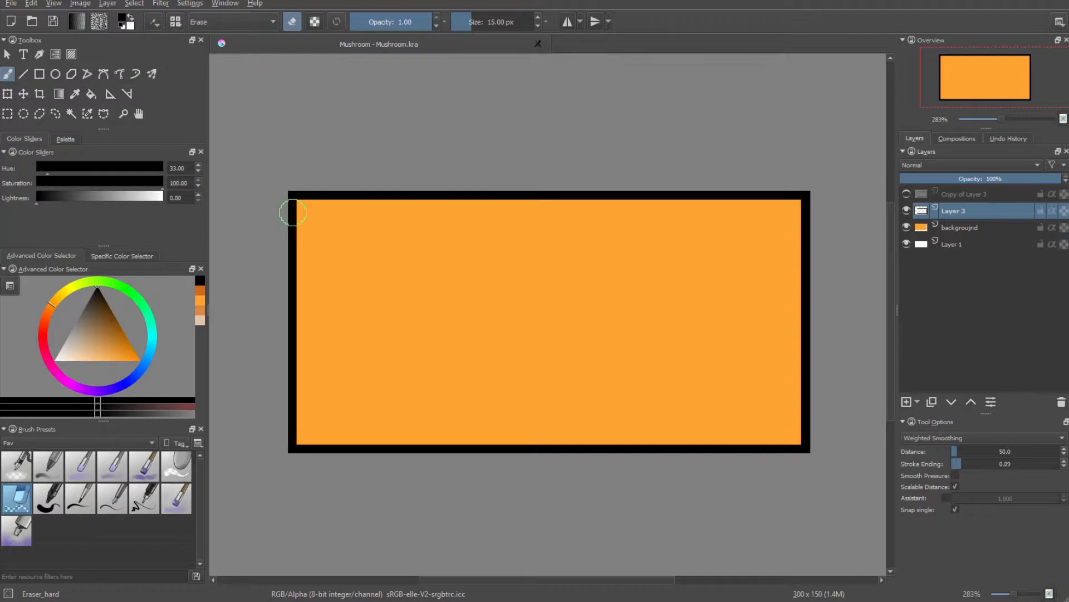
Erase the vertical left and right sides of the black border on Layer 3, keeping the horizontal bars.
click(290, 212)
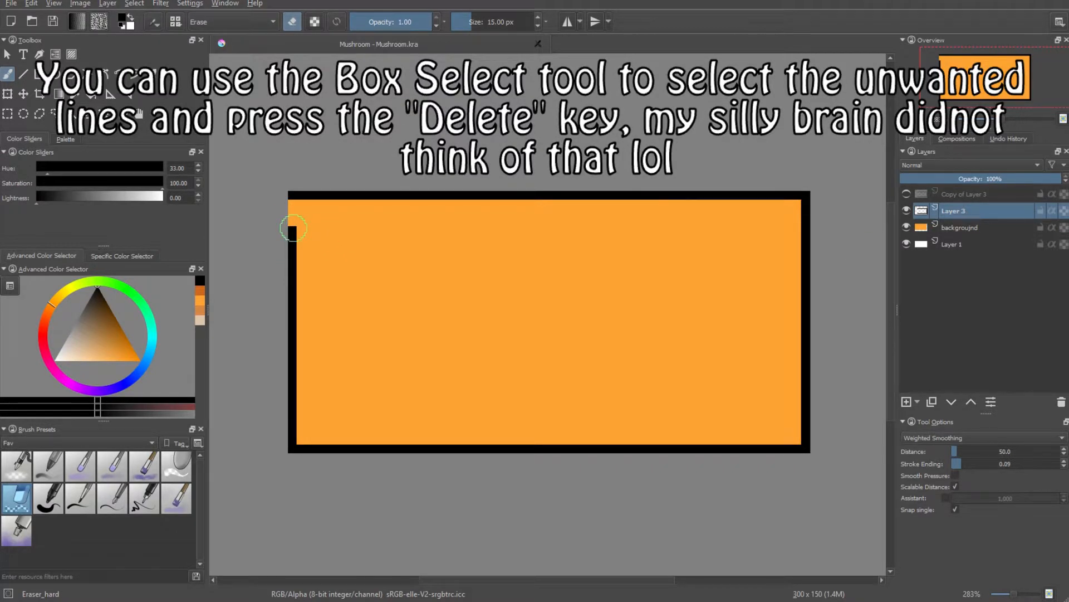
drag(291, 225, 296, 435)
scroll(282, 453, up, 6)
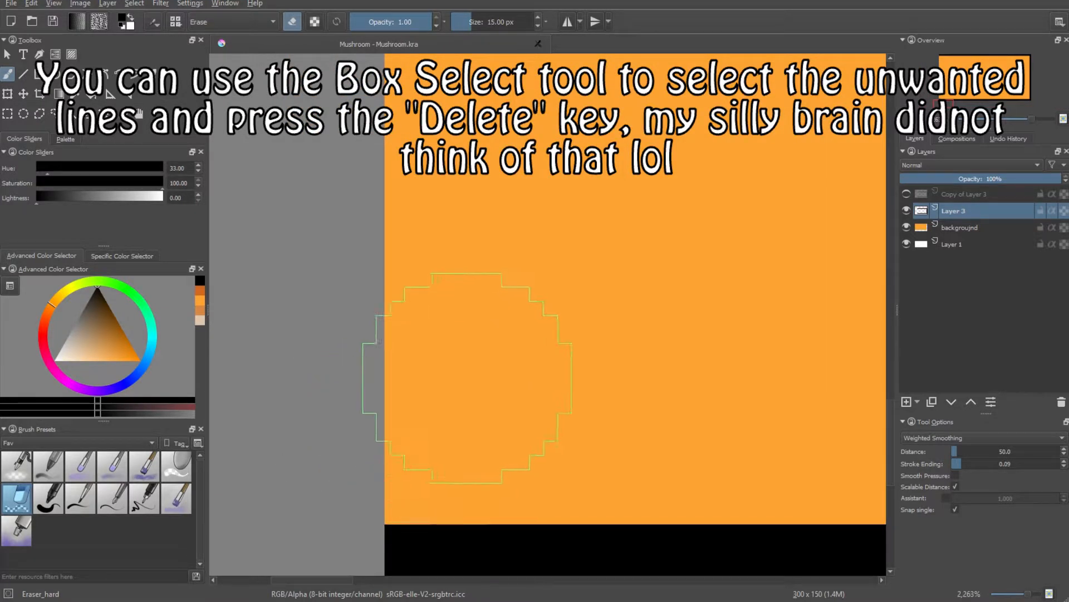
scroll(419, 417, down, 7)
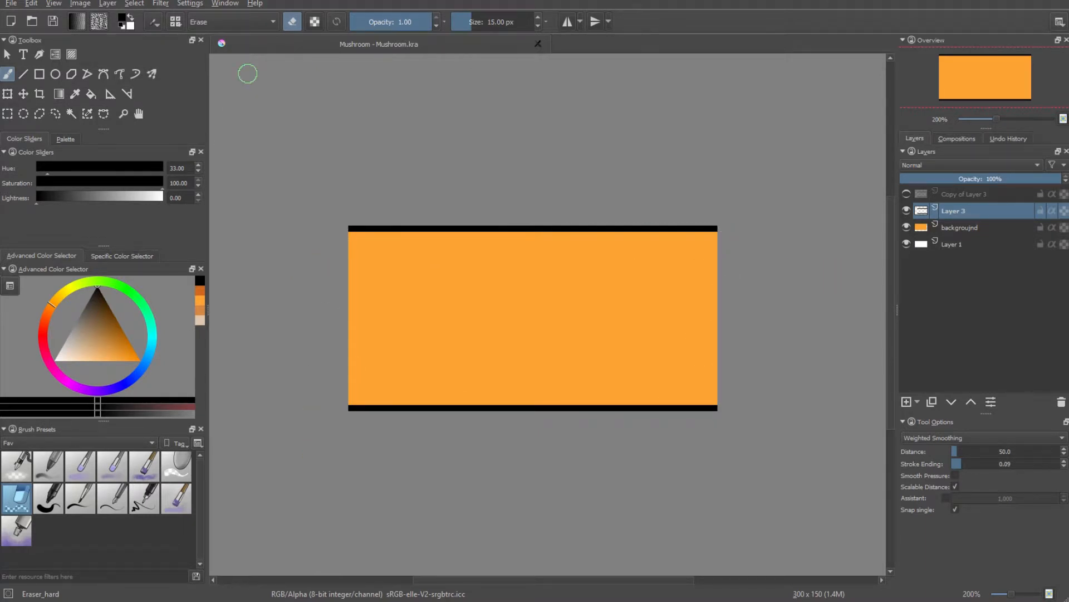
Activate the Ellipse tool with Foreground Color fill and Brush outline, and reduce the brush size to 10 px.
click(57, 77)
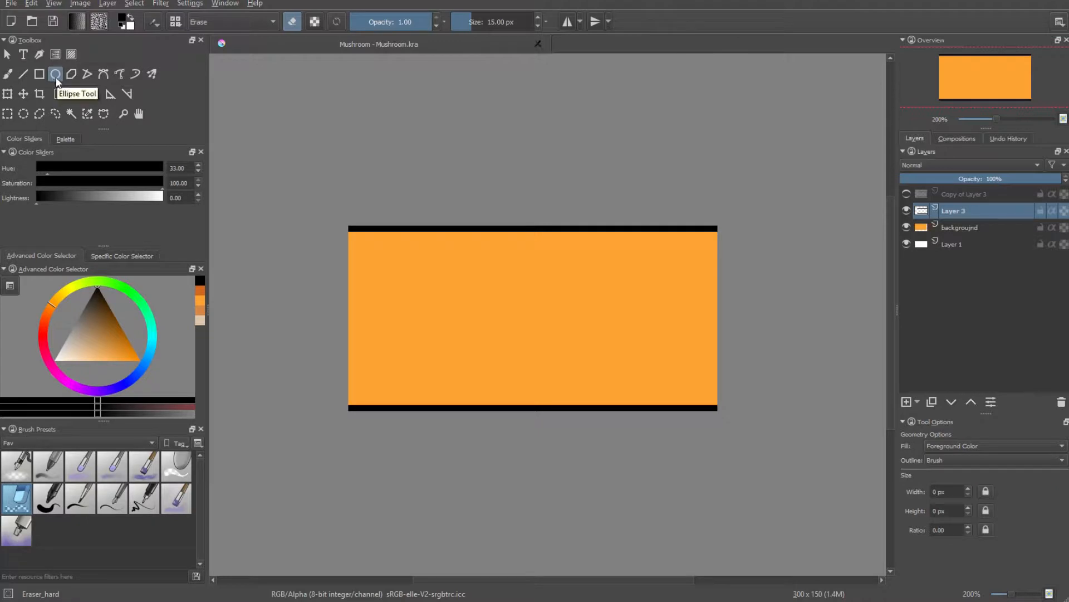
key(bracketleft)
click(971, 449)
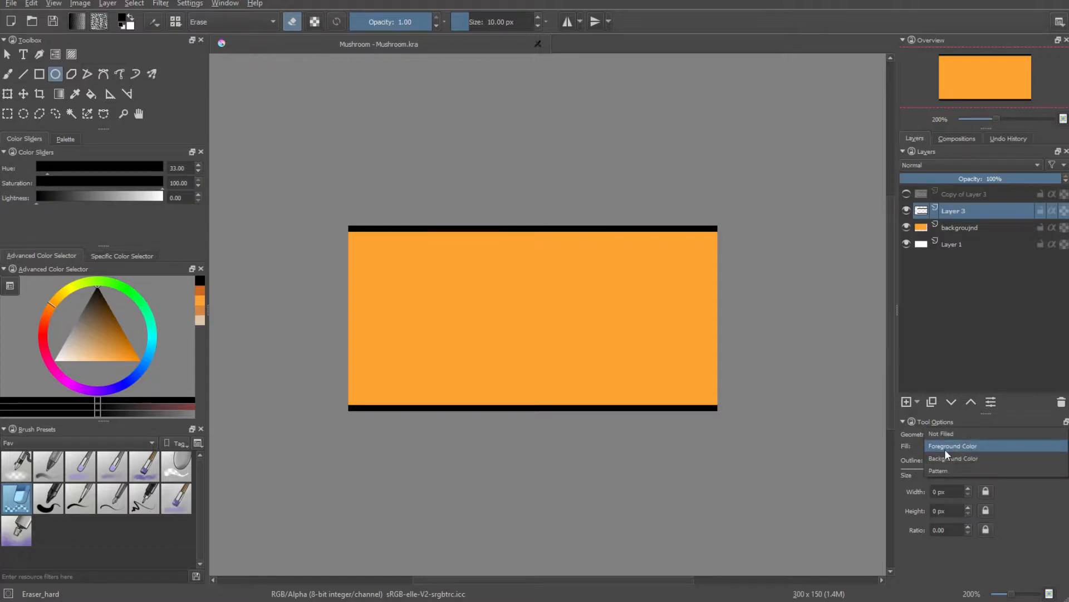
click(945, 450)
click(944, 456)
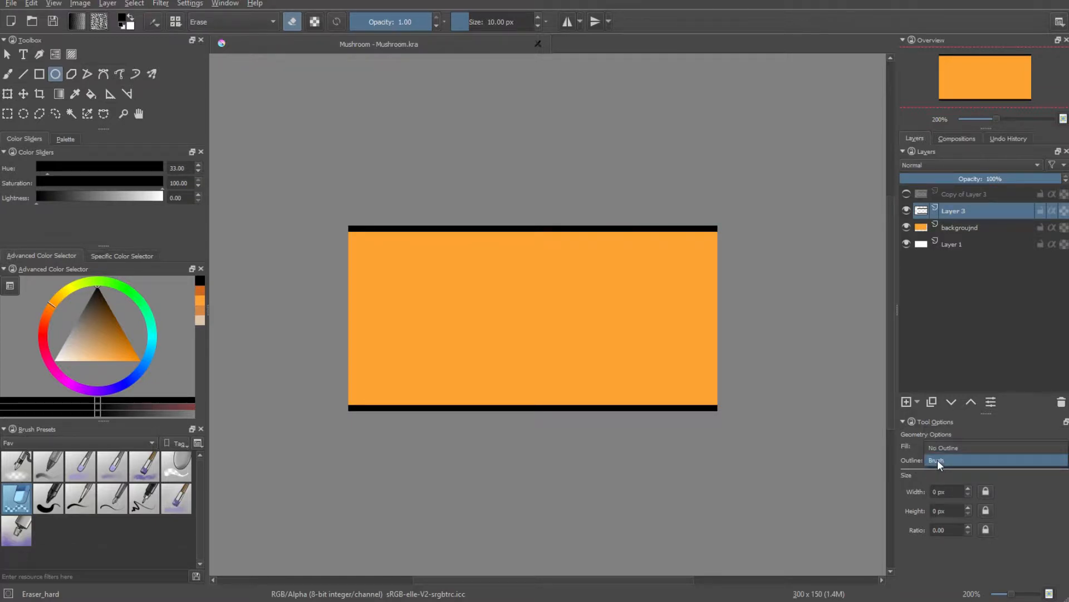
click(937, 459)
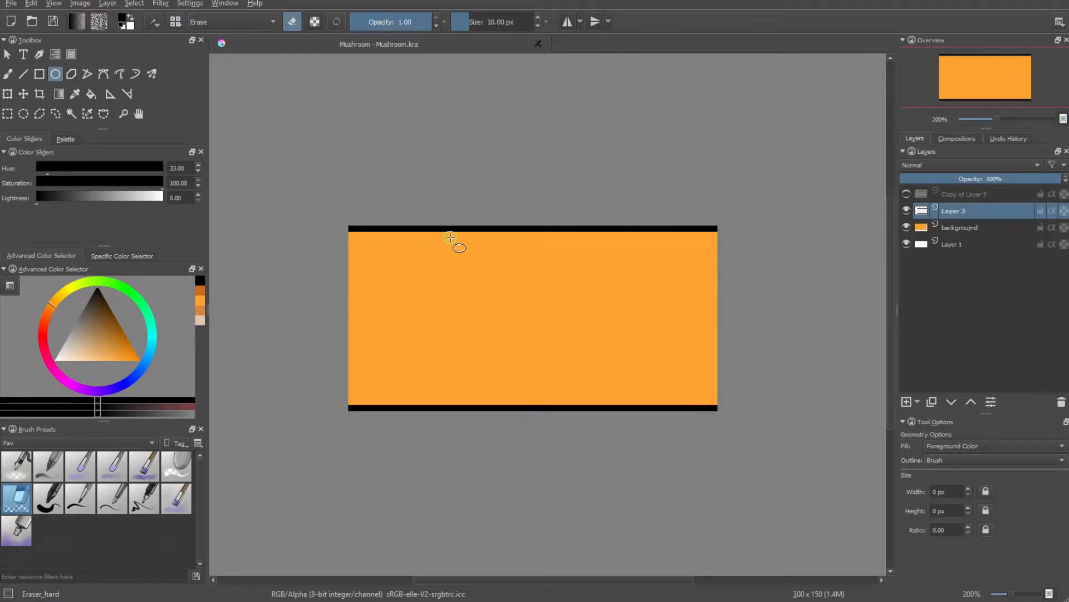
Try an ellipse about 142 by 93 px on Layer 3 with the eraser brush, and undo it.
mouse_move(451, 238)
mouse_down()
mouse_move(578, 287)
mouse_move(626, 352)
mouse_up()
key(ctrl+z)
Switch the foreground colour to dark orange, turn off erasing, try an unfilled ellipse about 161 by 90 px, and undo the ellipse.
click(200, 291)
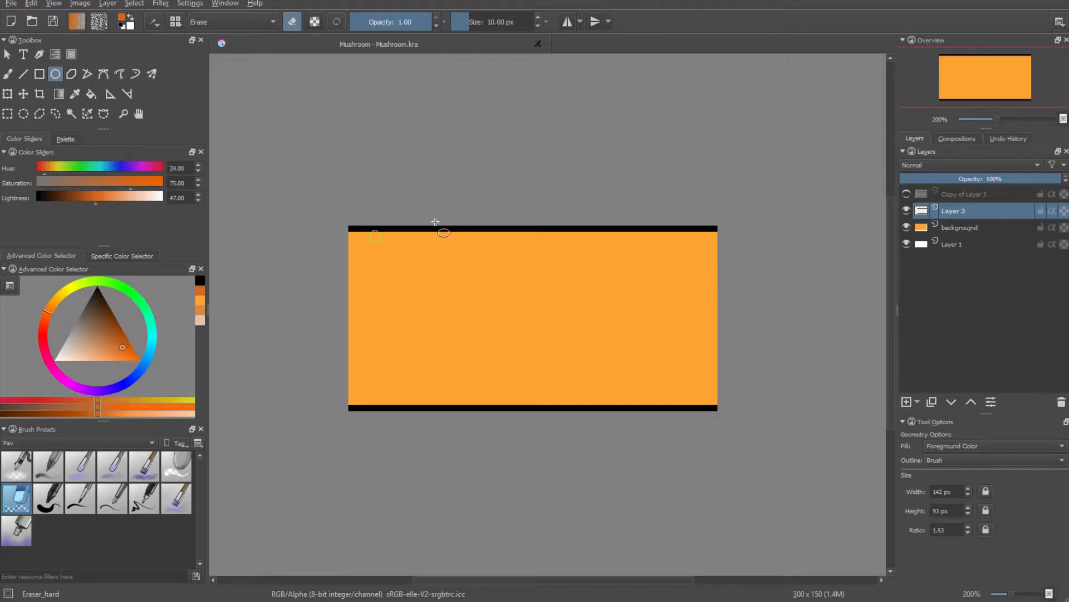
click(949, 442)
click(948, 437)
key(e)
drag(474, 279, 633, 384)
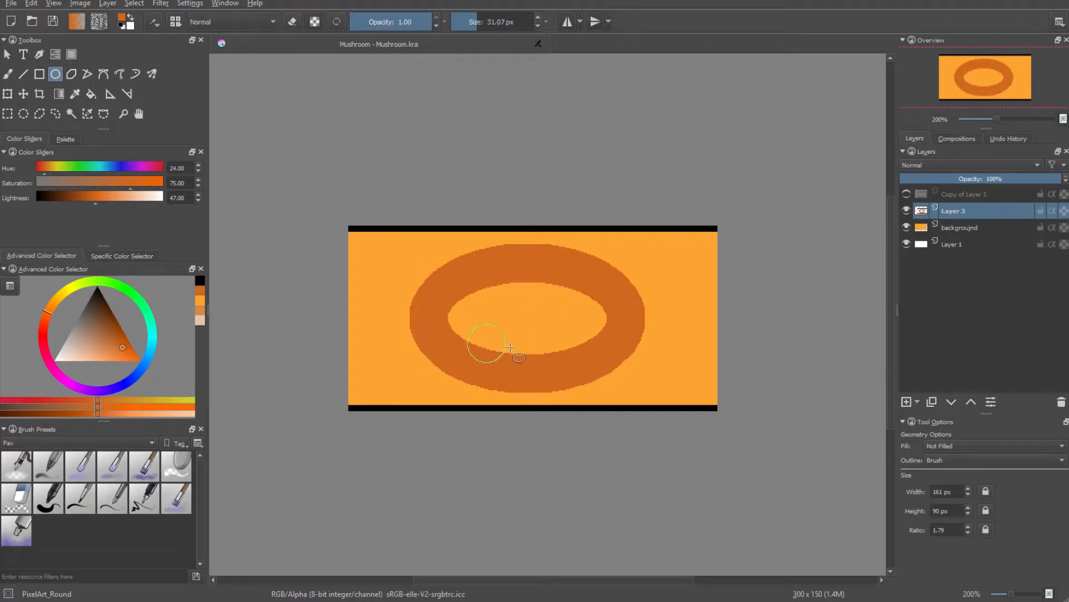
key(ctrl+z)
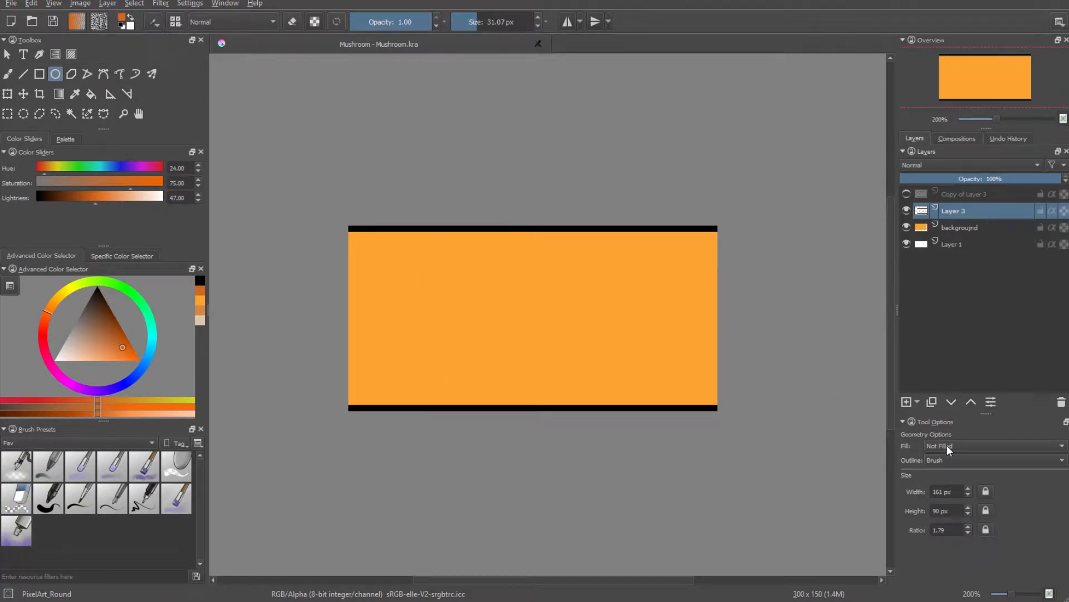
Set the ellipse fill back to Foreground Color and choose the PixelArt_Round brush preset.
click(947, 445)
click(946, 461)
right_click(483, 251)
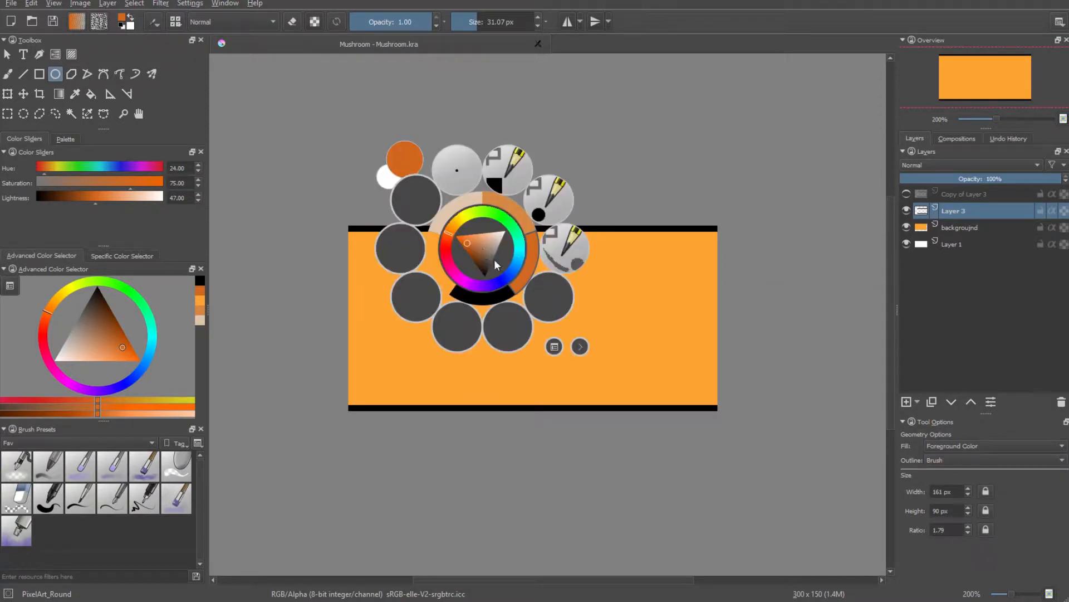
click(549, 205)
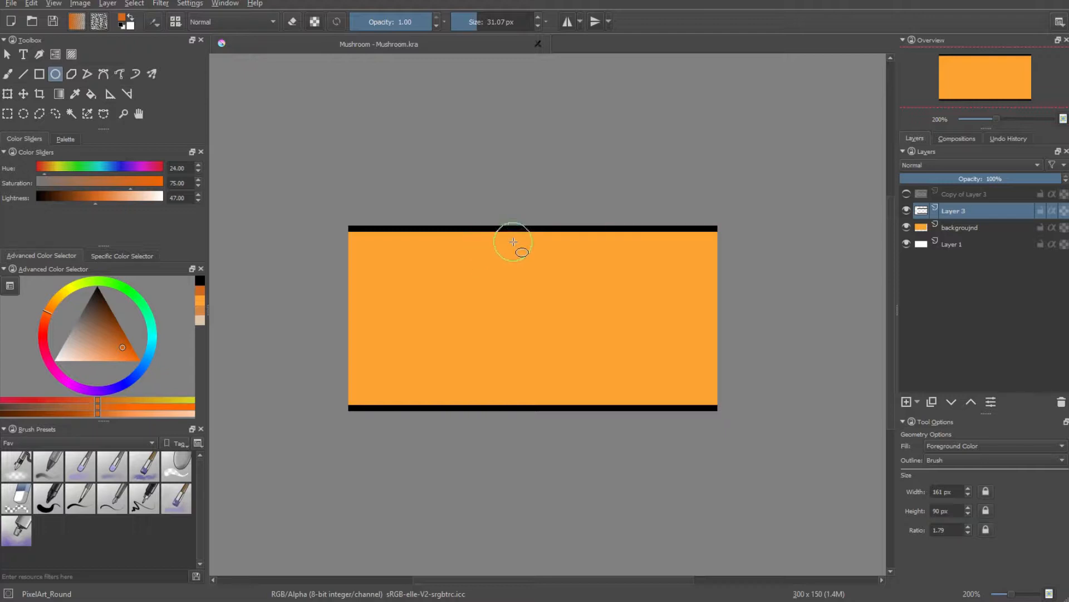
Place the new Layer 4 below Layer 3 and draw a filled dark orange circle about 125 by 124 px on it.
scroll(513, 239, up, 1)
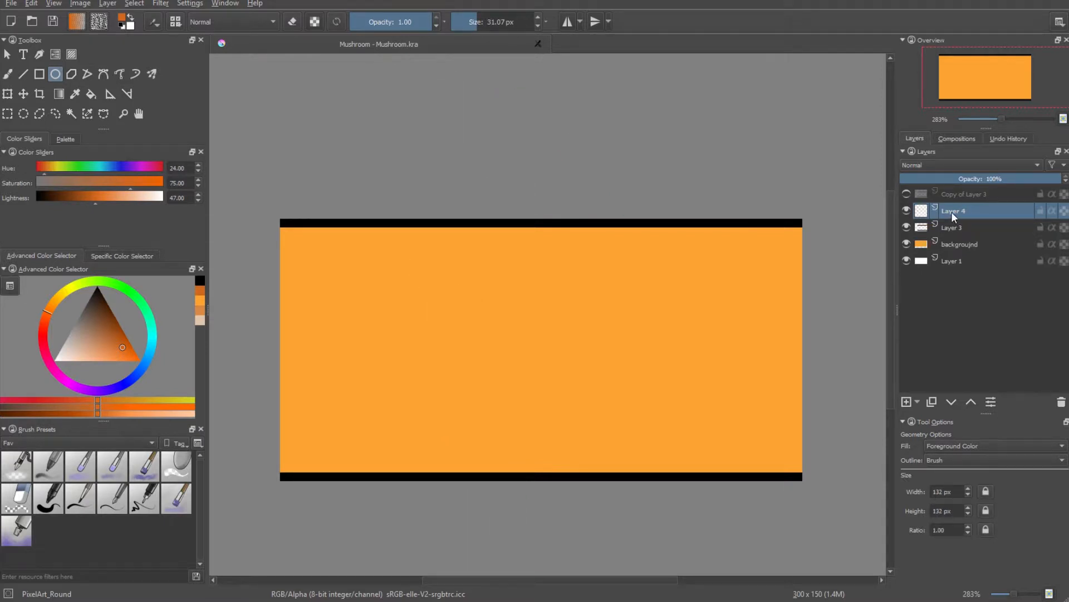
drag(952, 214, 954, 239)
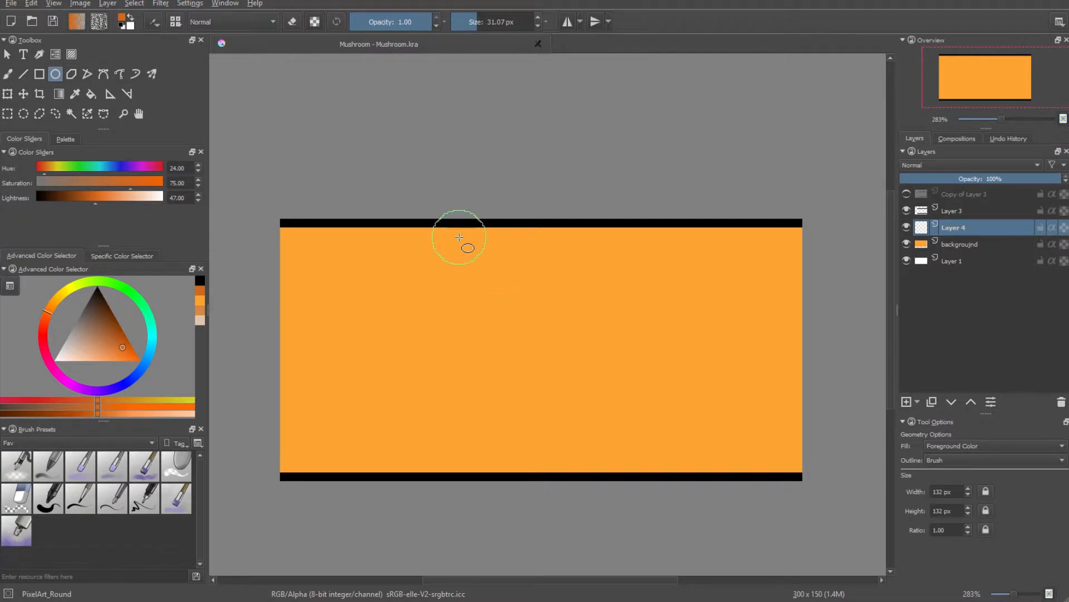
drag(459, 237, 646, 456)
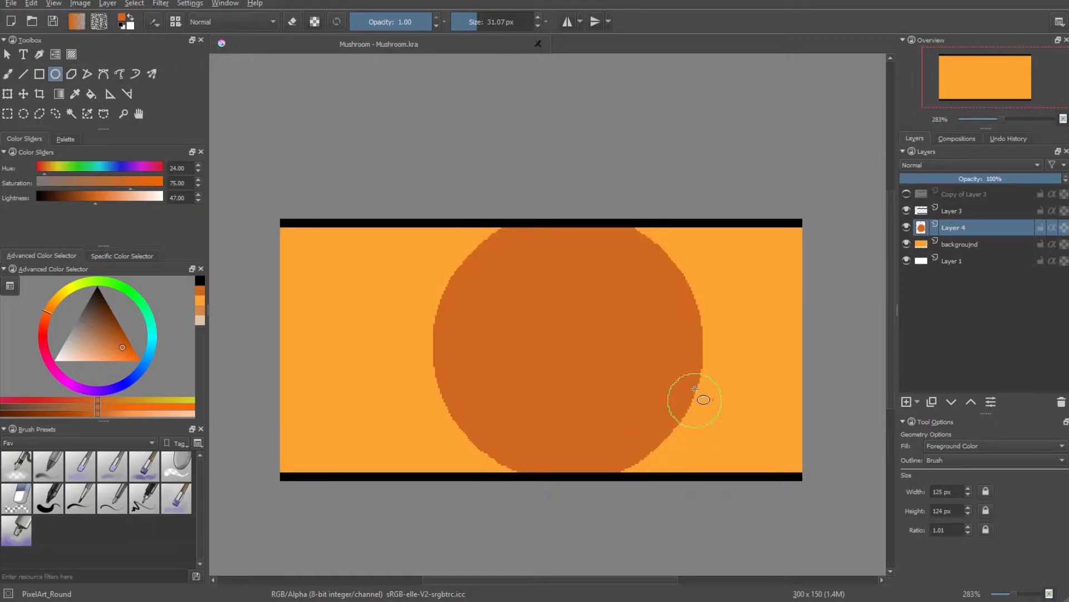
Transform the circle on Layer 4, shrinking it proportionally from its lower right corner until it clears the lower black bar.
click(11, 95)
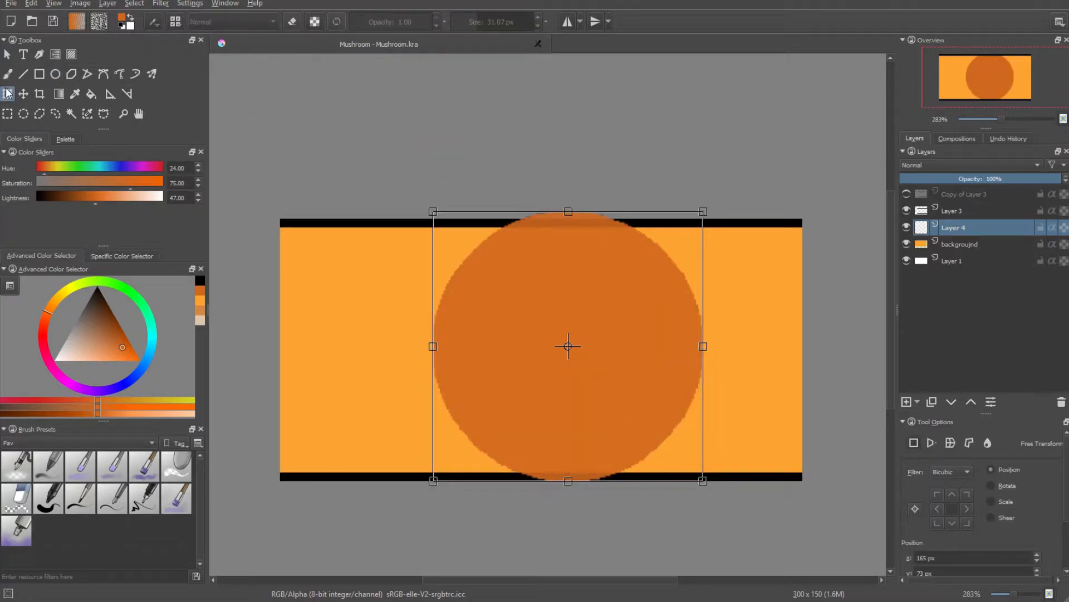
scroll(489, 369, down, 3)
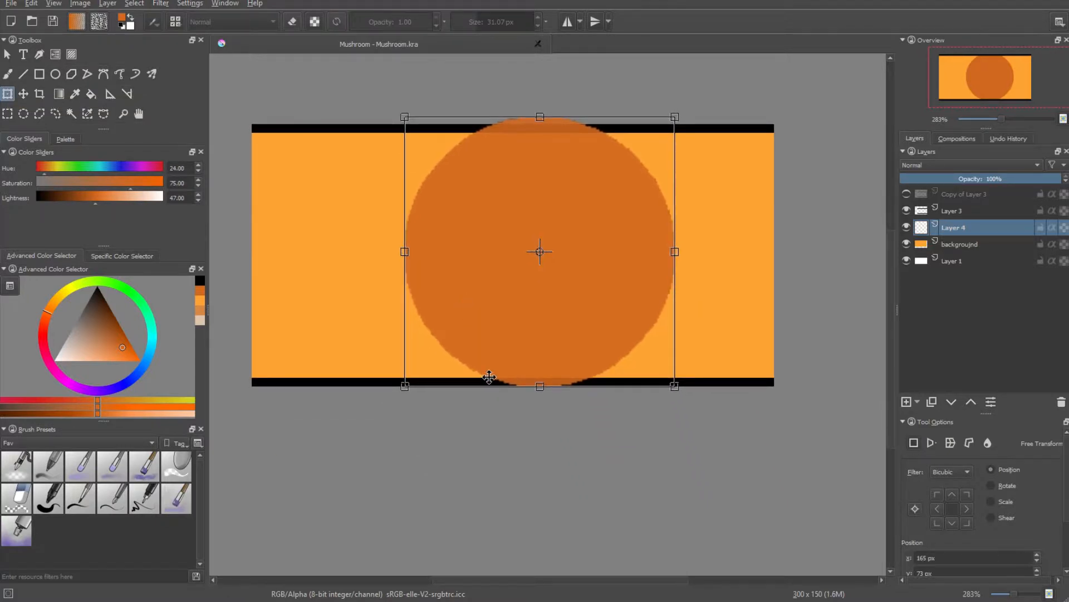
scroll(491, 375, up, 1)
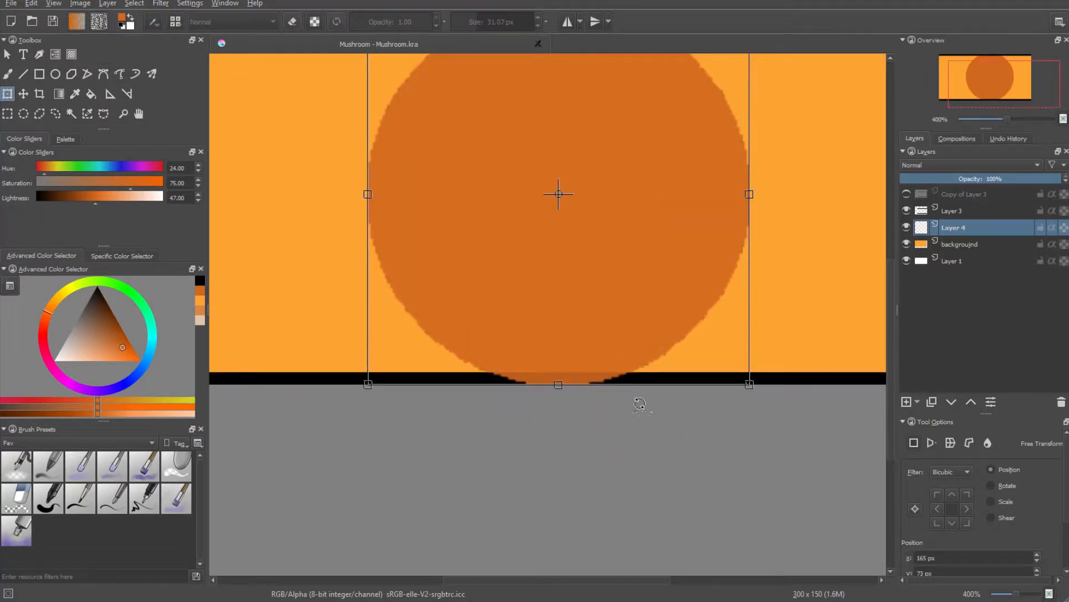
drag(640, 404, 625, 505)
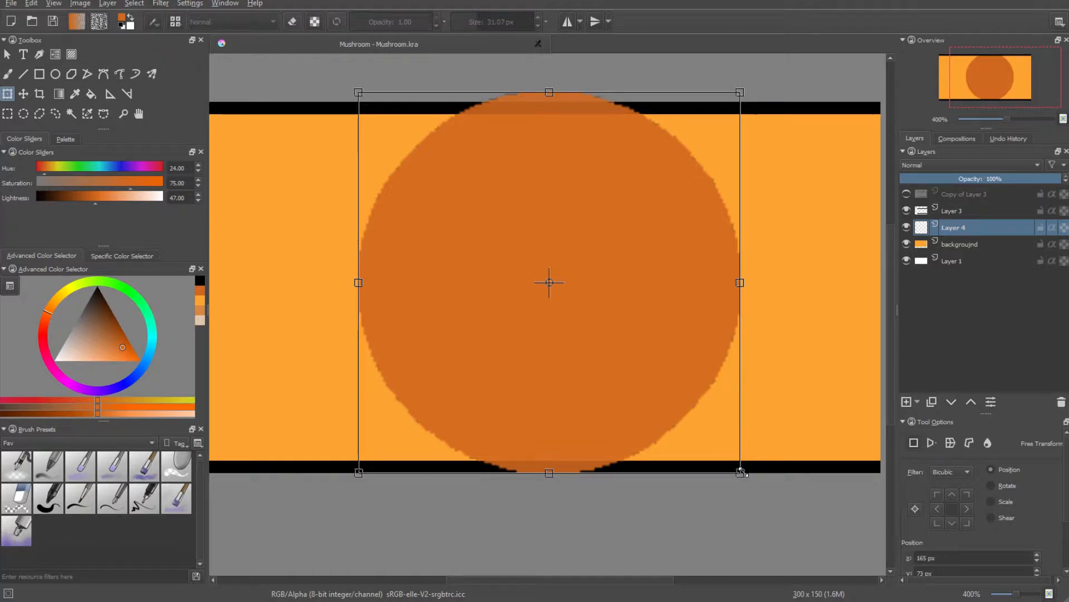
drag(741, 473, 727, 452)
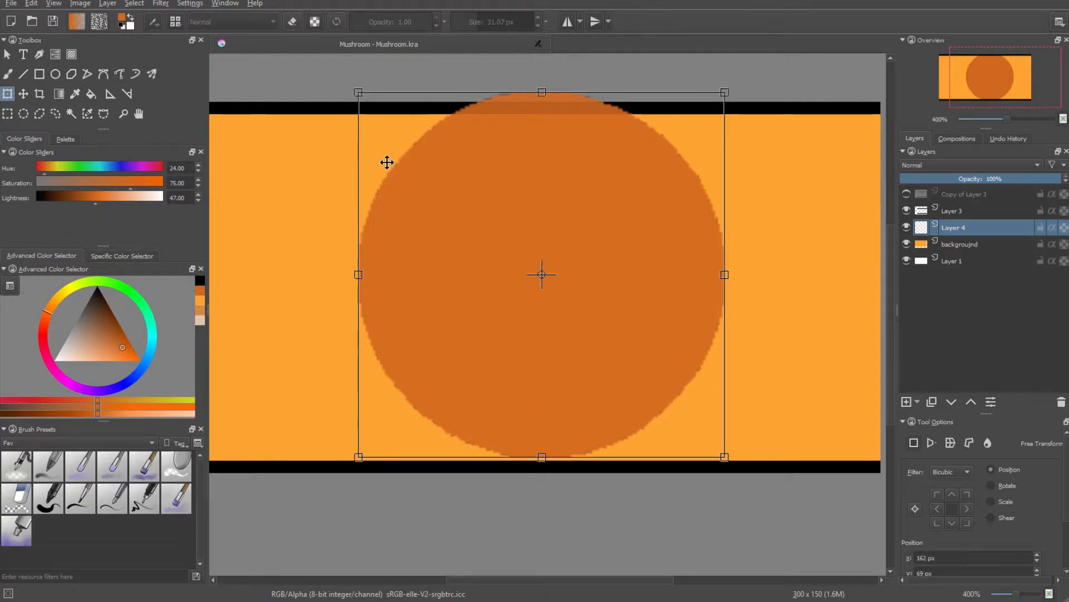
Try stretching the circle horizontally into a wide ellipse, and undo the stretch.
drag(725, 273, 857, 268)
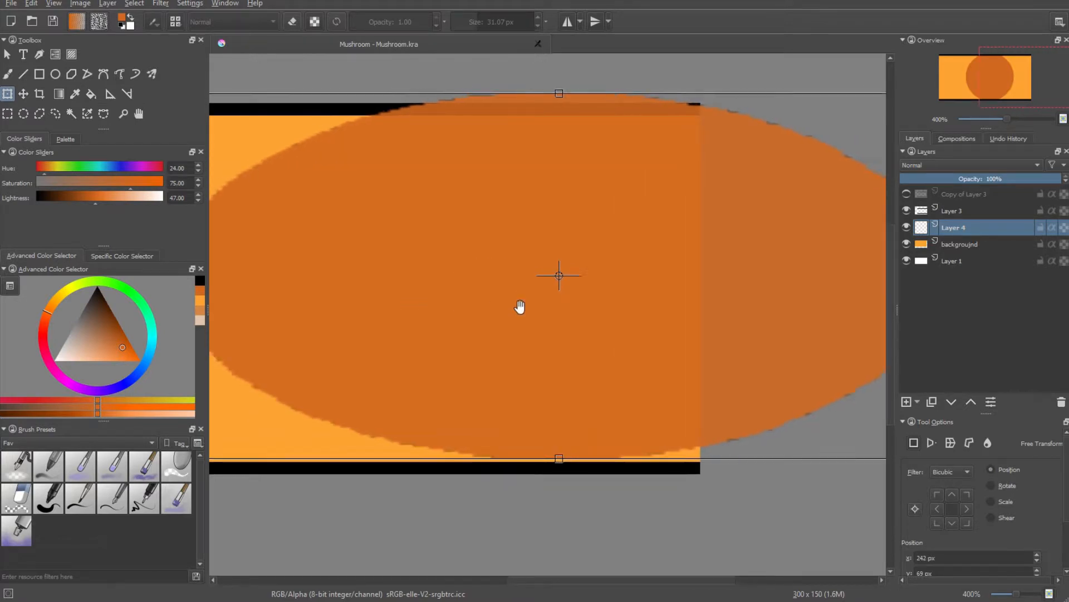
scroll(527, 306, down, 2)
key(ctrl+z)
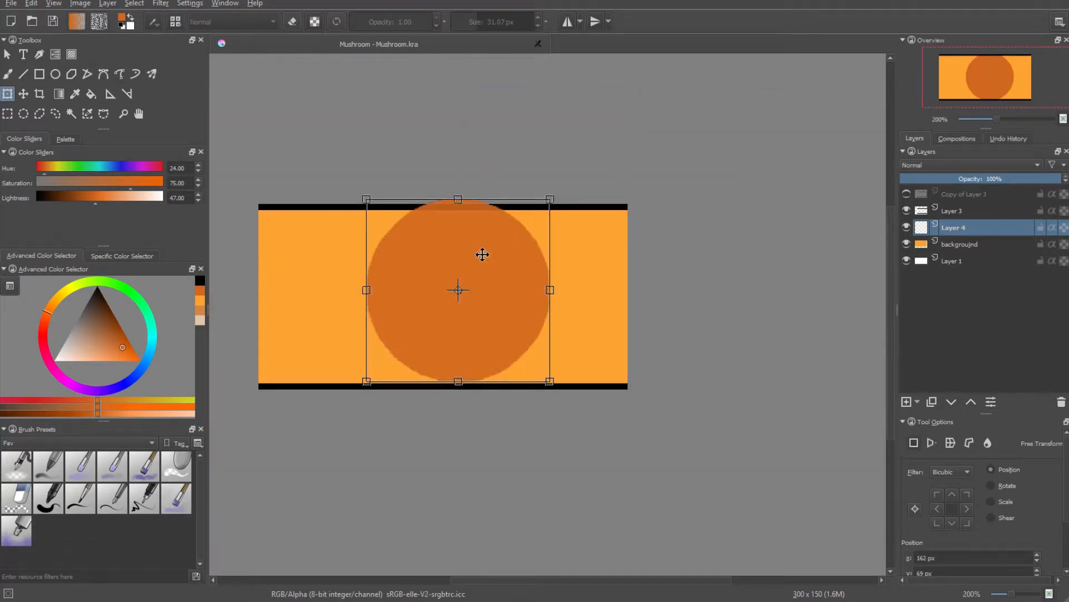
Shrink the circle proportionally from its upper right corner to fit between the two black bars, and apply the transform.
scroll(513, 244, up, 1)
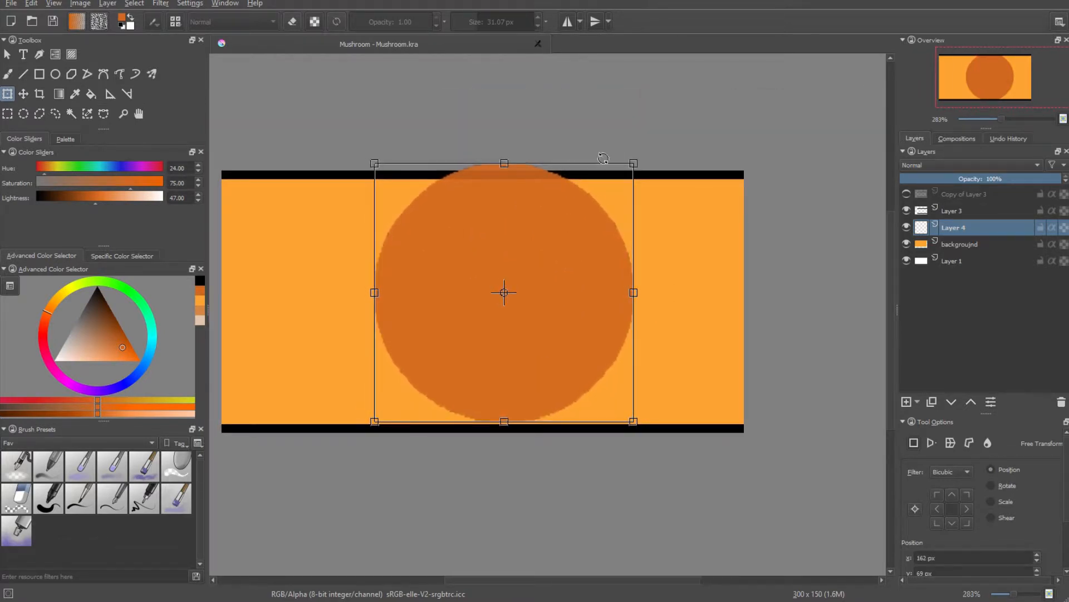
scroll(613, 167, up, 4)
scroll(702, 122, down, 2)
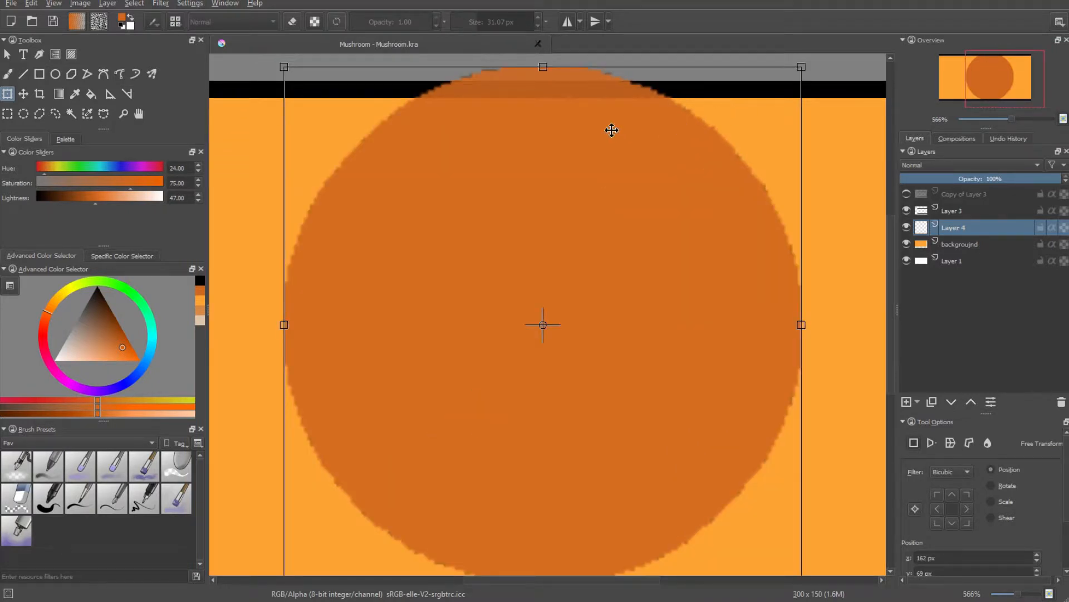
scroll(612, 130, down, 1)
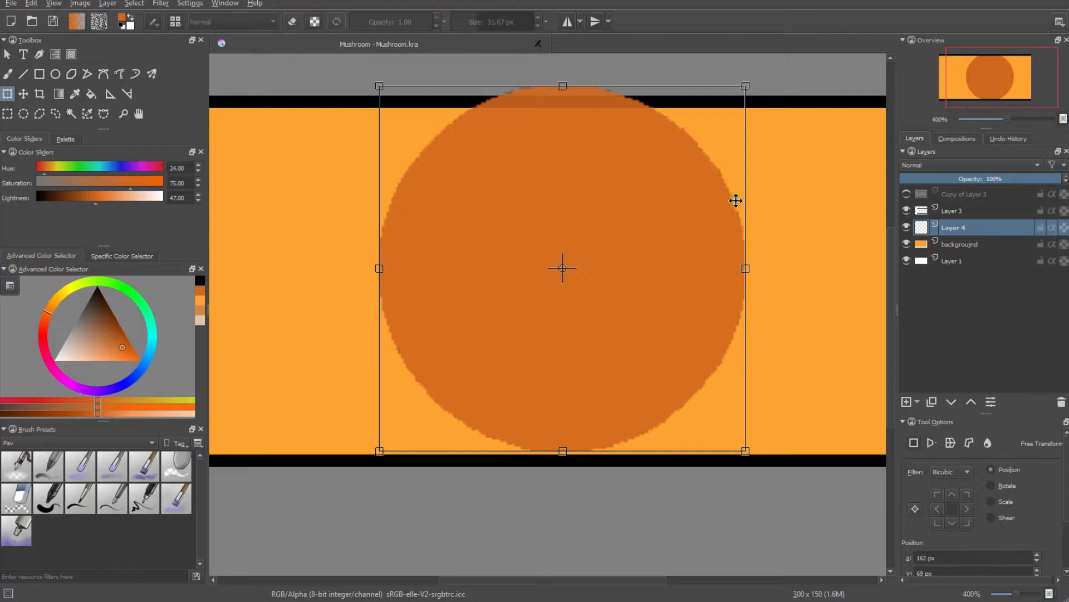
drag(746, 84, 719, 110)
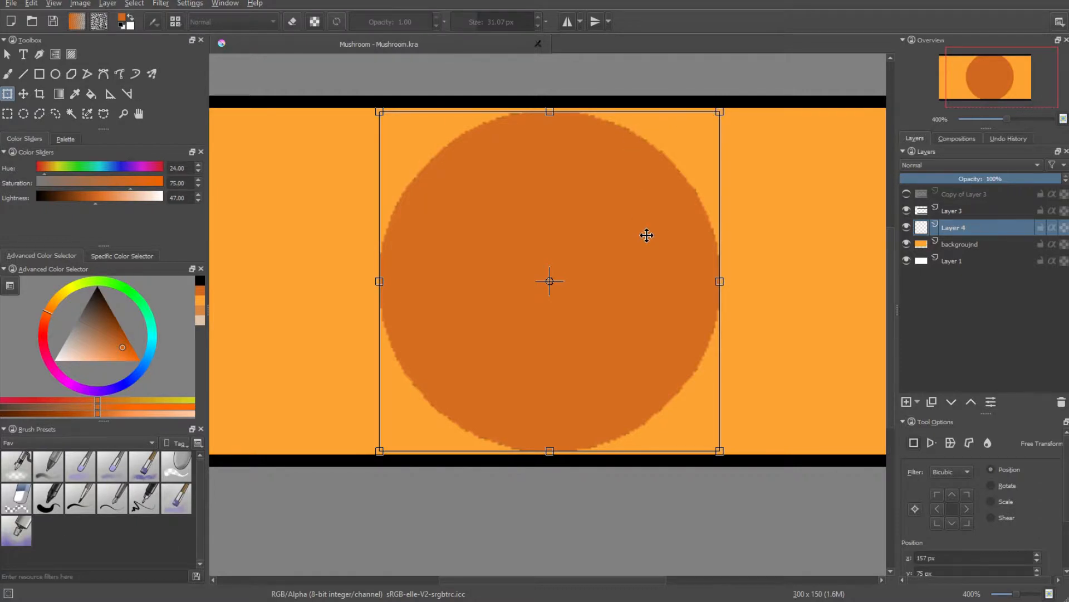
key(t)
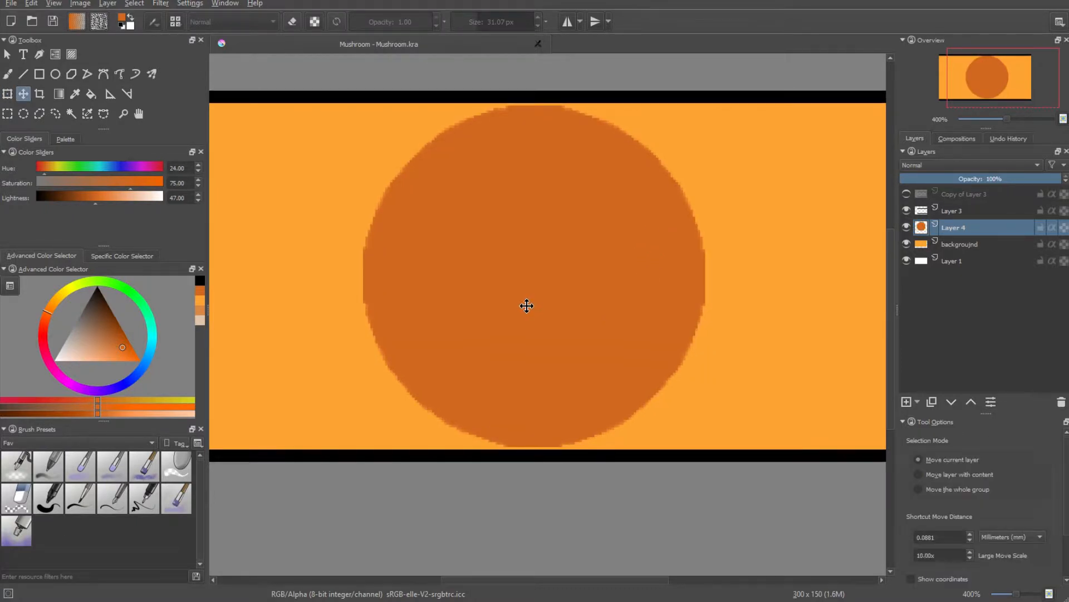
Try moving the circle halfway over the canvas's side edges, at x 0 px and x 300 px, and undo the moves.
scroll(513, 383, down, 2)
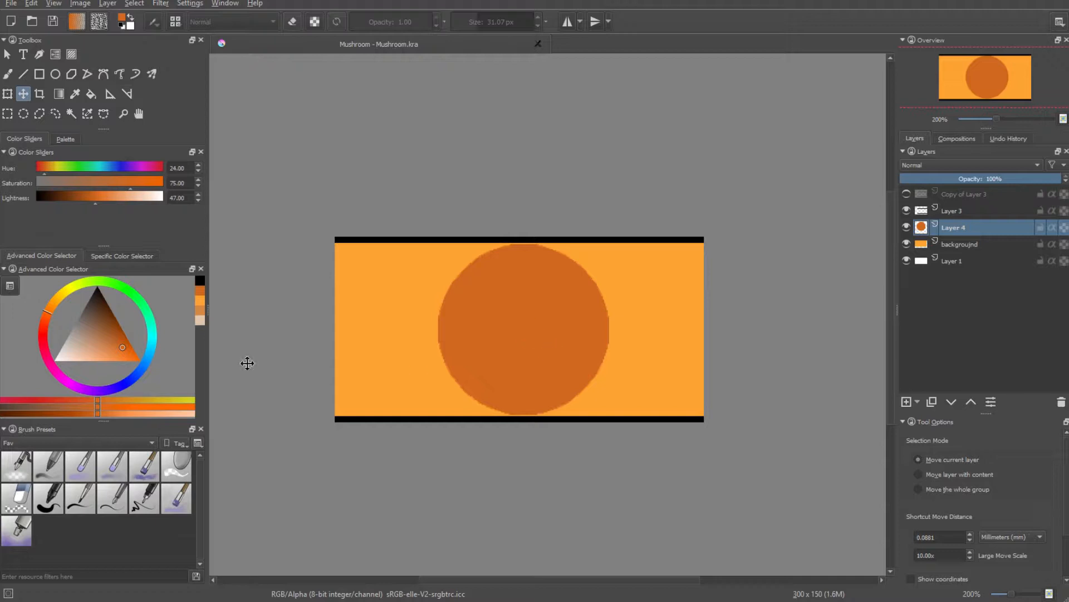
click(10, 94)
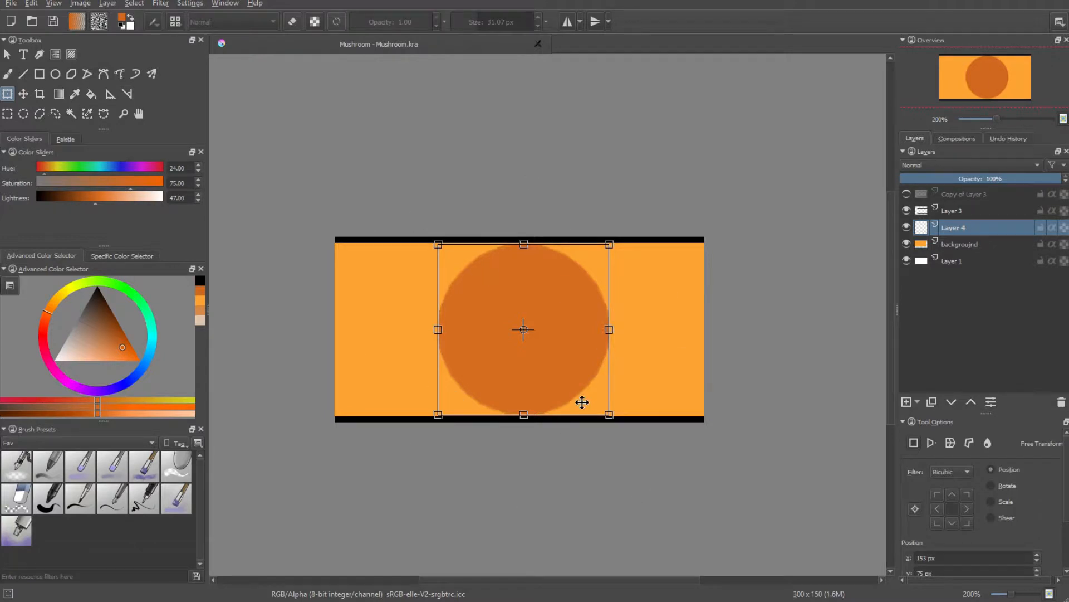
drag(547, 389, 367, 376)
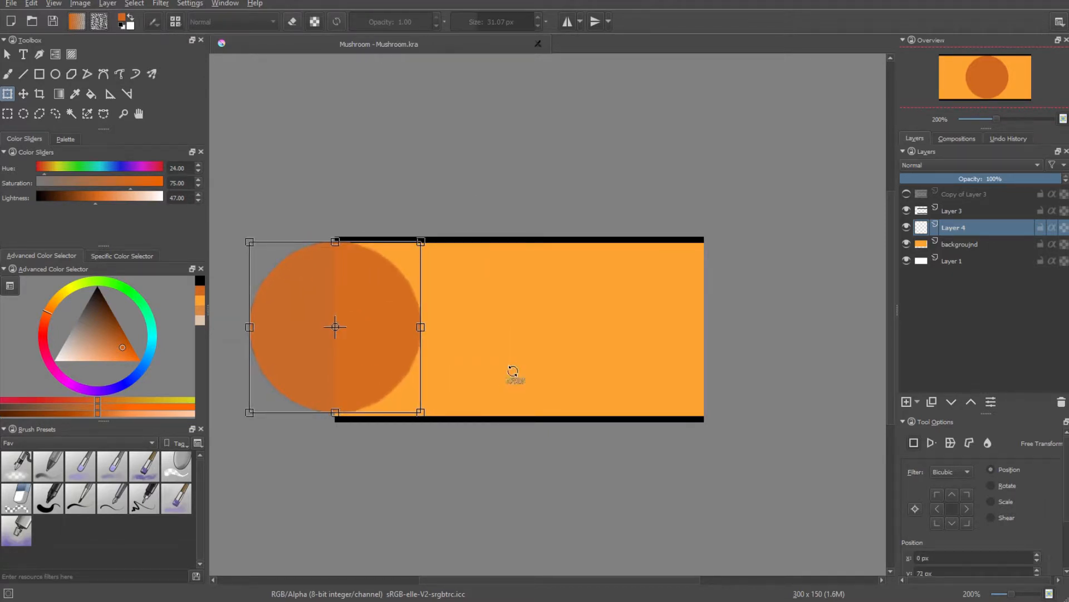
key(ctrl+z)
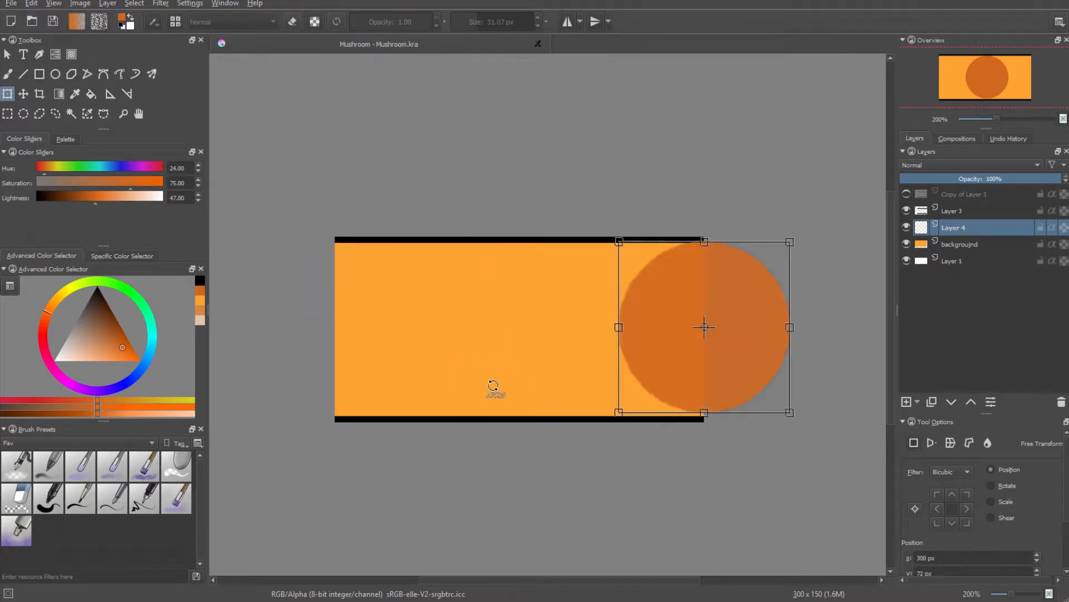
click(978, 243)
click(971, 227)
key(ctrl+z)
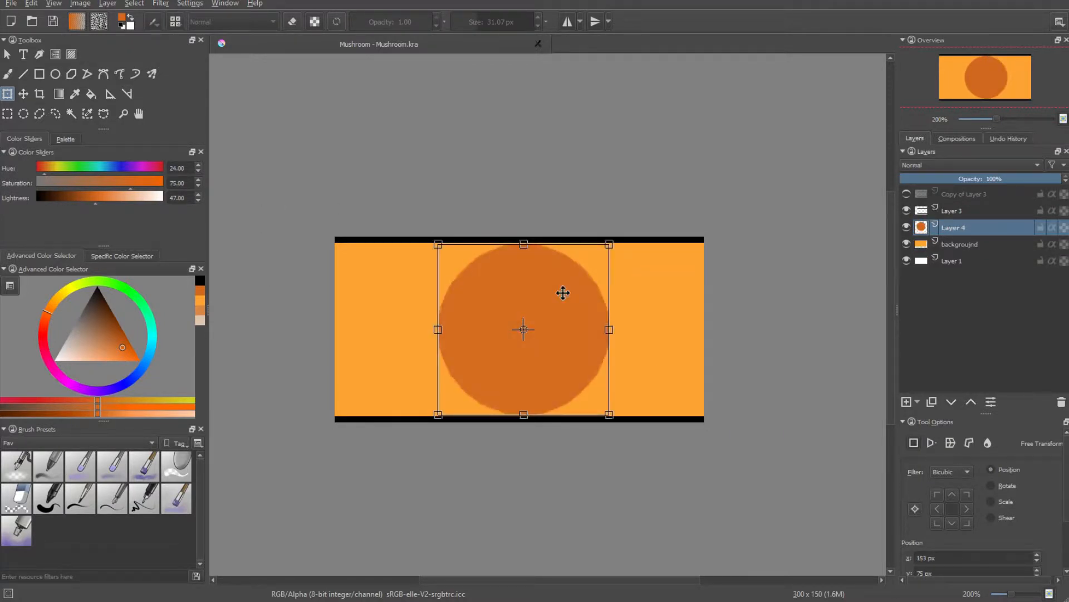
drag(598, 302, 532, 313)
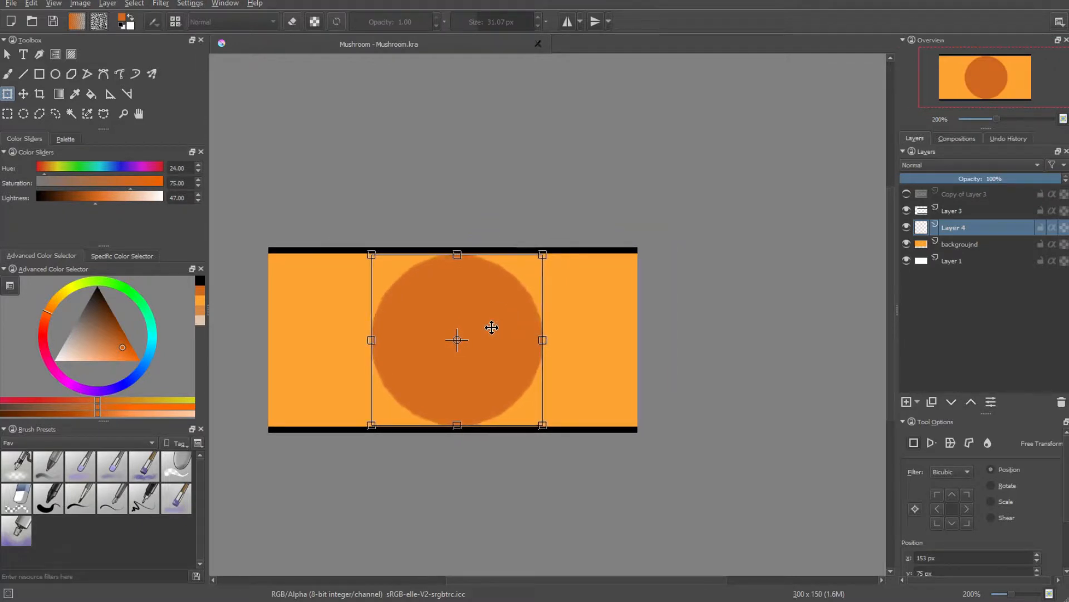
drag(536, 309, 483, 224)
scroll(481, 223, up, 3)
drag(397, 320, 462, 310)
scroll(463, 310, down, 2)
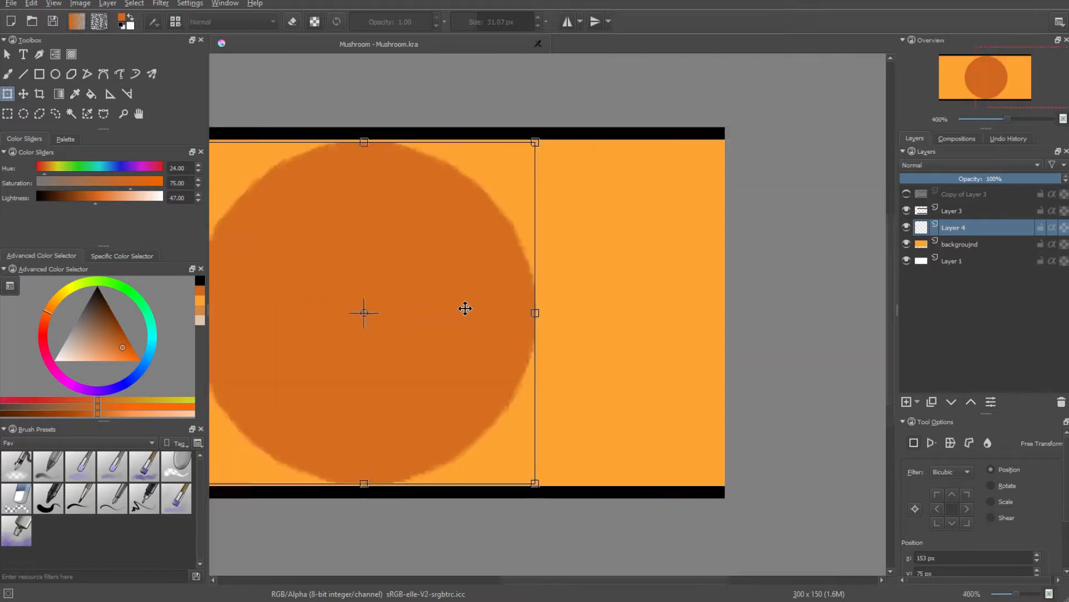
scroll(462, 311, up, 1)
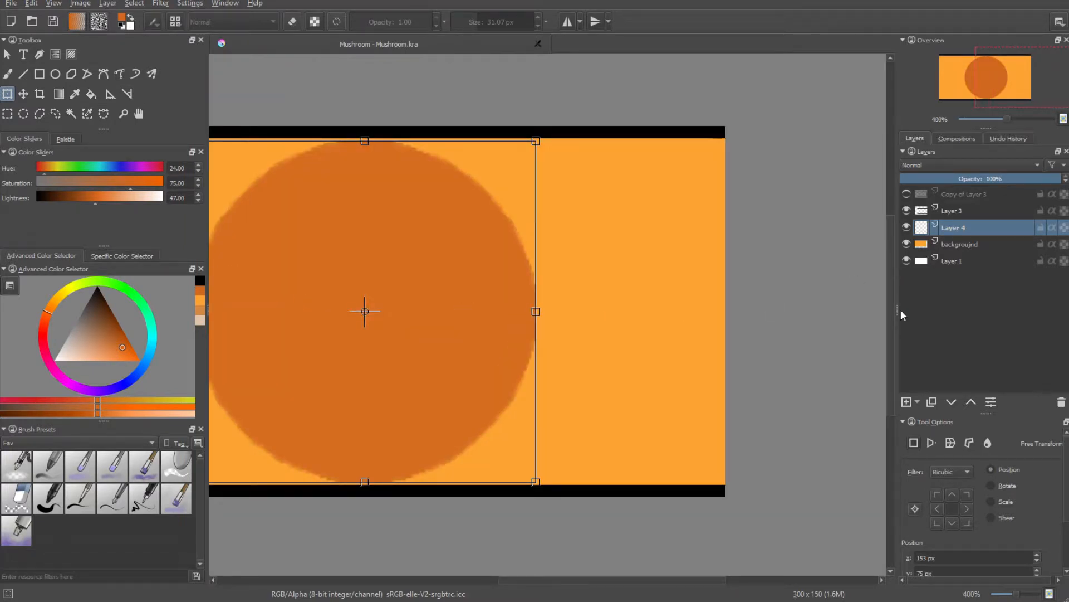
key(minus)
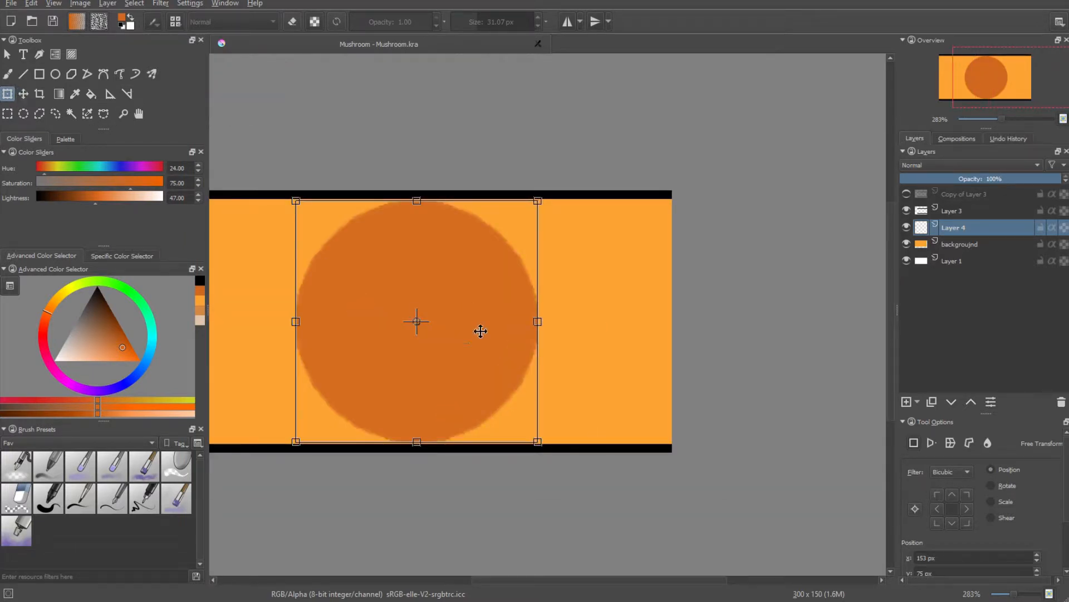
scroll(399, 382, up, 1)
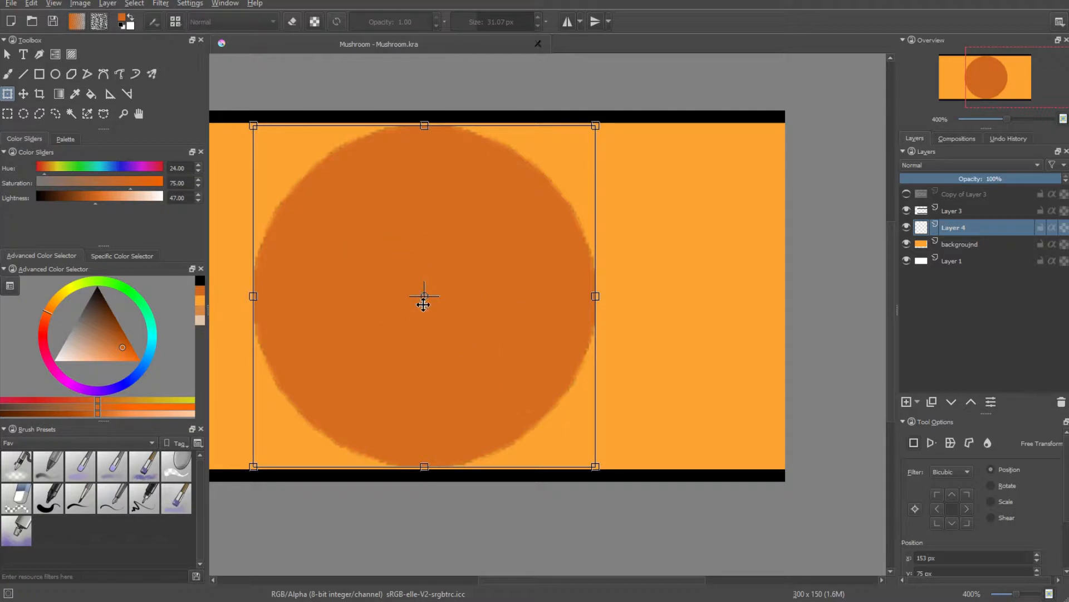
Offset the circle's transform pivot from its centre to about x 181 px, y 37 px, and undo the trial transforms.
drag(426, 299, 398, 282)
drag(385, 186, 374, 155)
drag(592, 87, 474, 49)
key(ctrl+z)
key(ctrl+z)
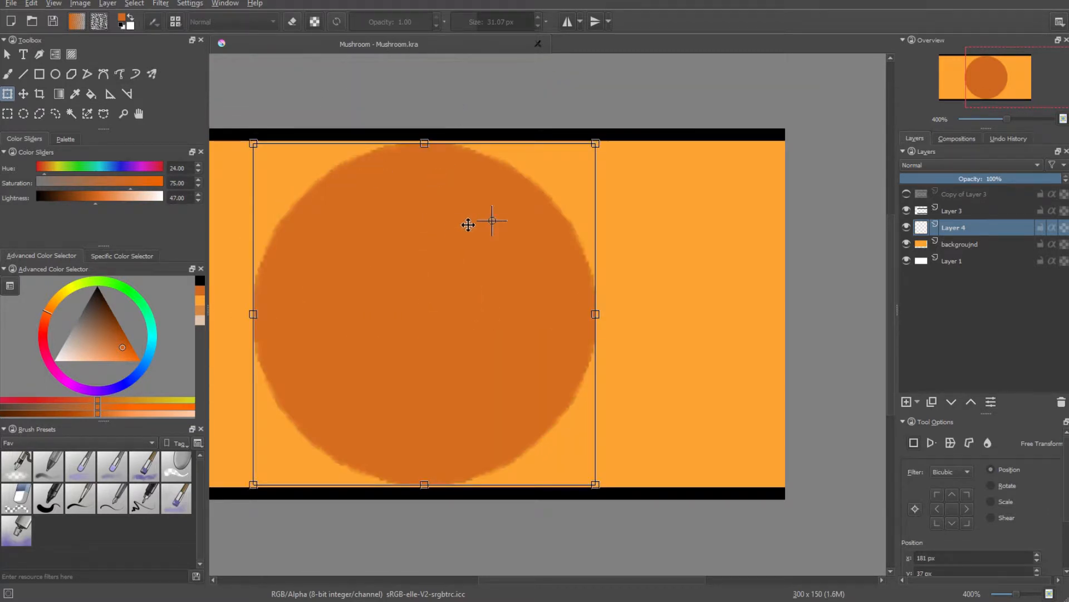
Reset the transform pivot, move the circle to x 300 px, y 75 px, centred on the canvas's right edge, and apply the transform.
key(ctrl+z)
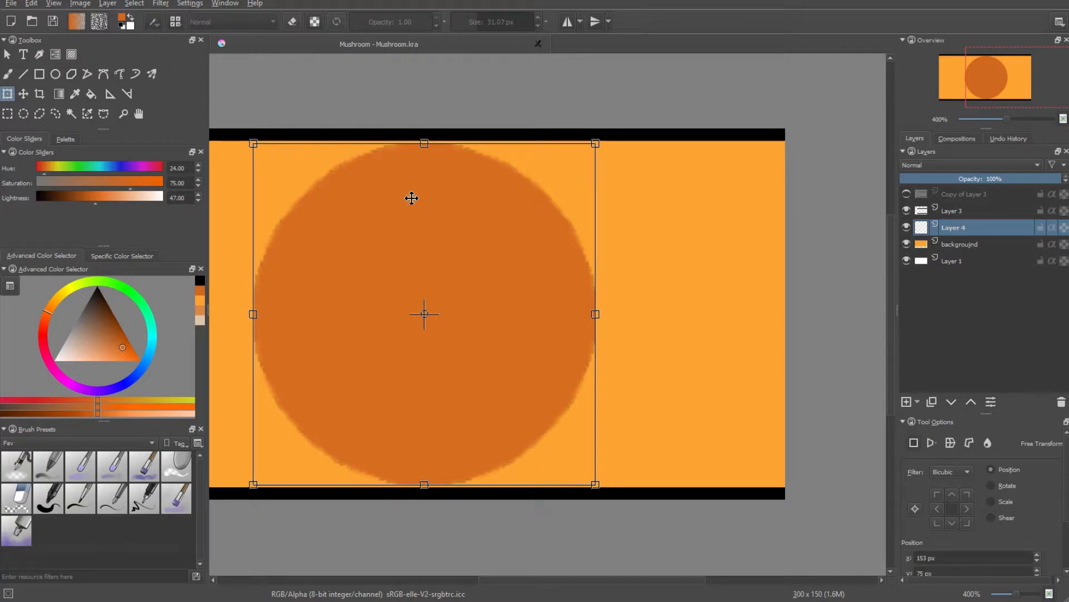
drag(412, 198, 778, 203)
scroll(813, 292, up, 3)
scroll(727, 229, up, 4)
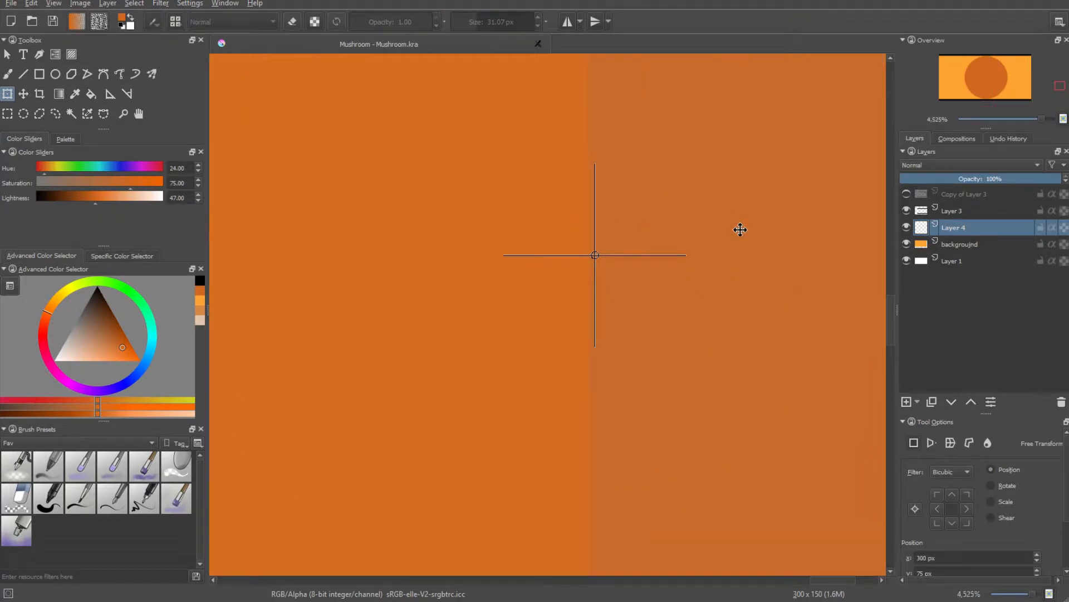
scroll(736, 230, down, 9)
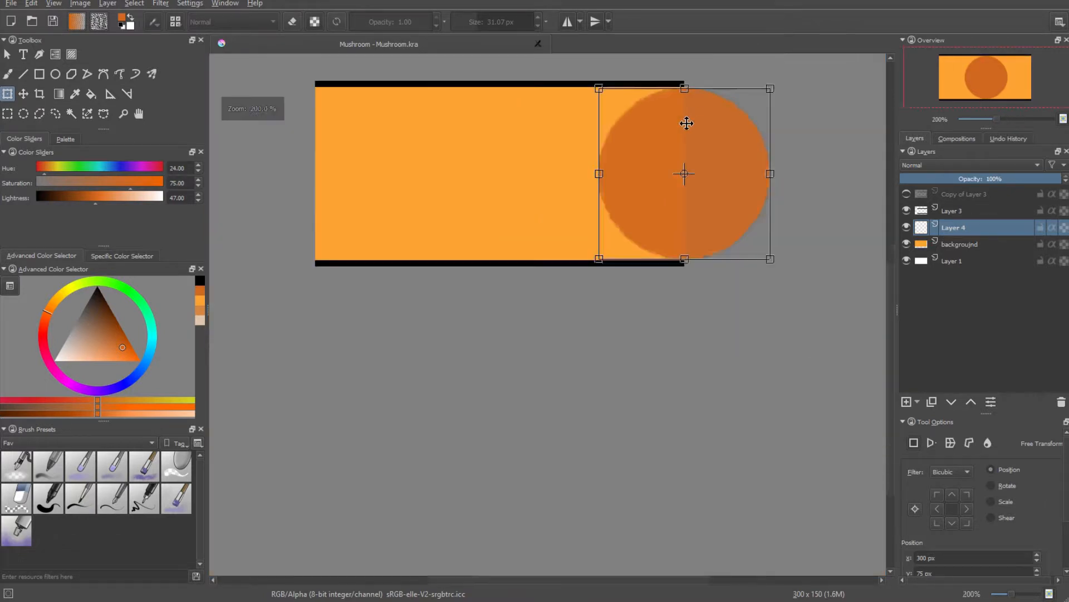
scroll(687, 123, down, 1)
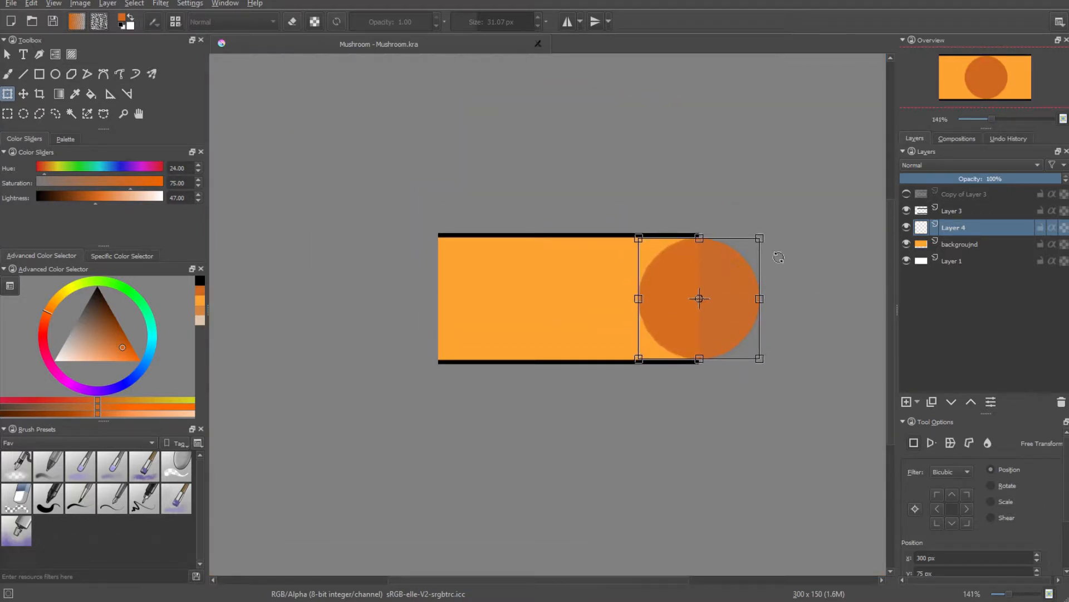
key(Return)
scroll(703, 322, up, 1)
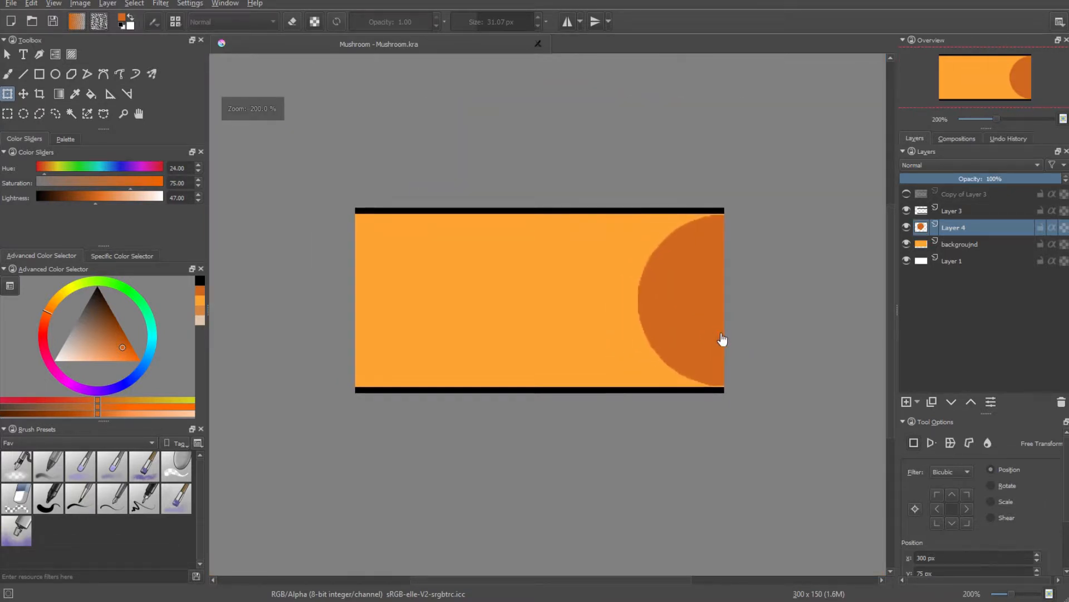
click(701, 301)
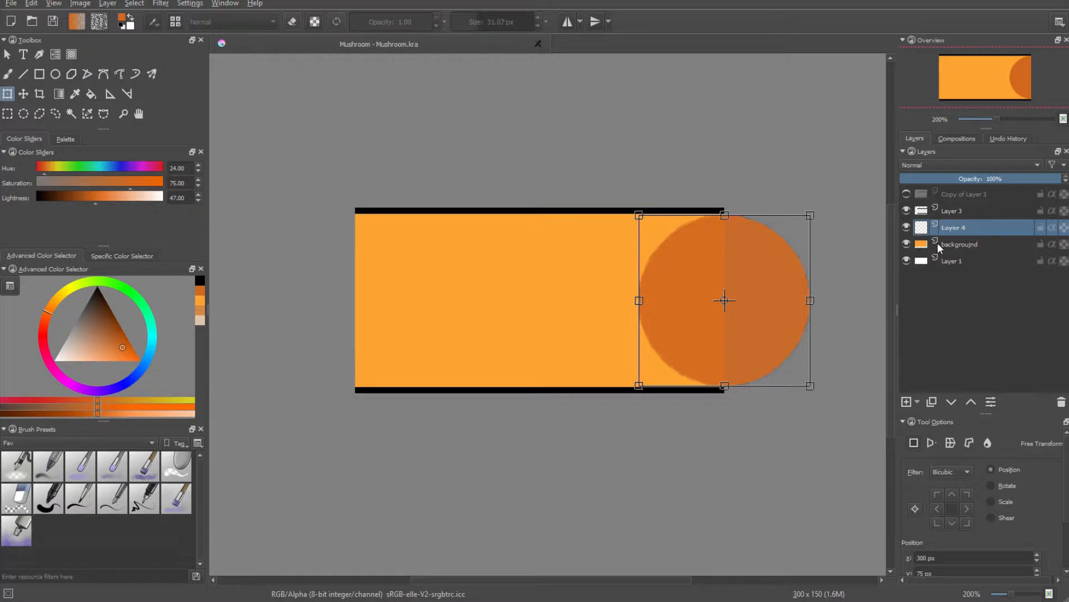
Duplicate the circle on Layer 4 and make the copy the active layer.
click(932, 404)
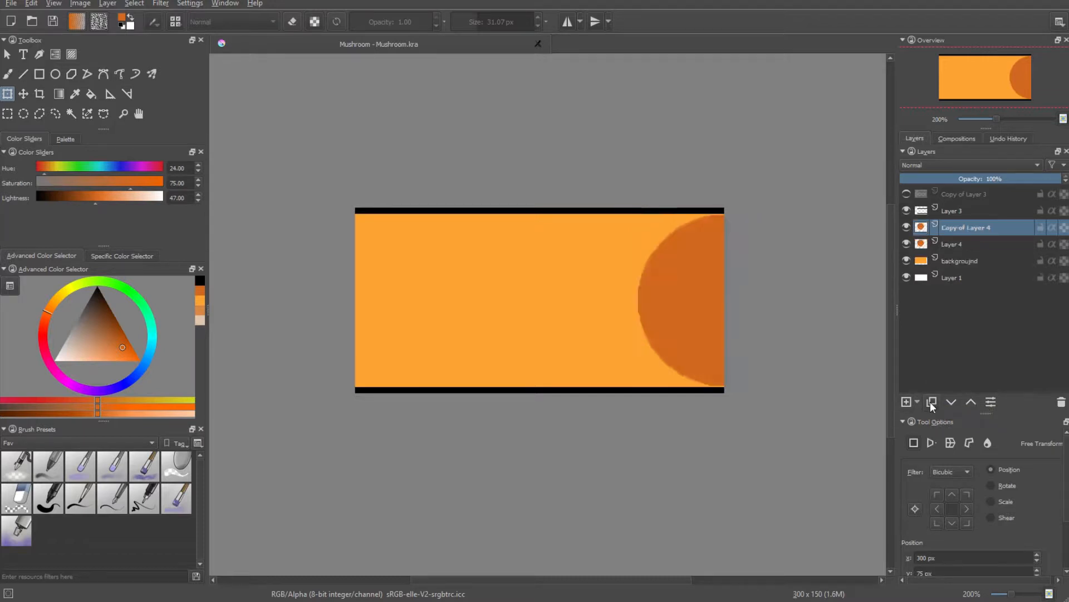
click(955, 246)
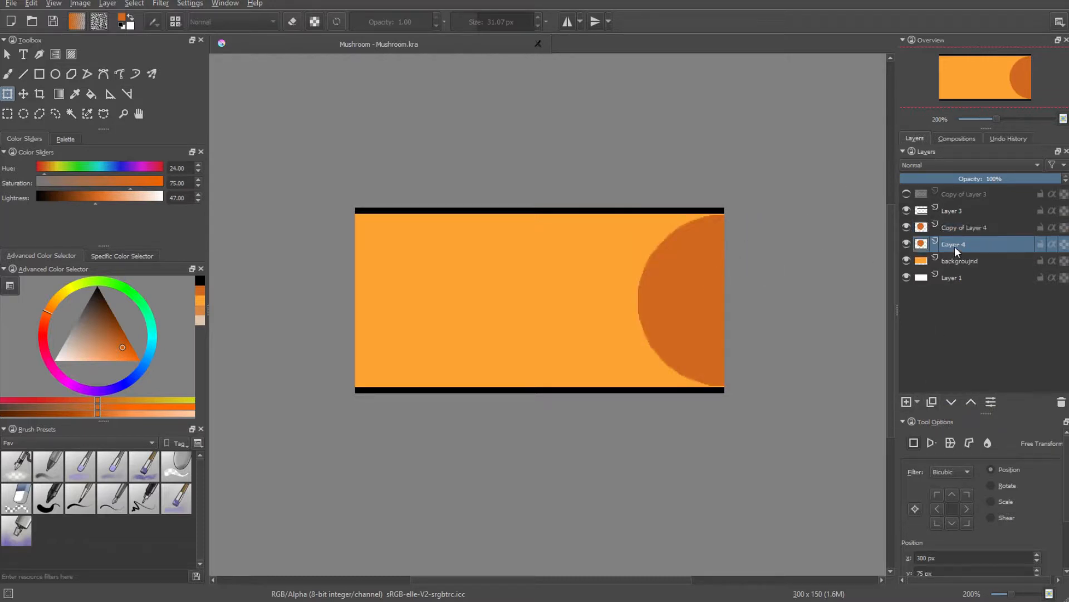
click(955, 227)
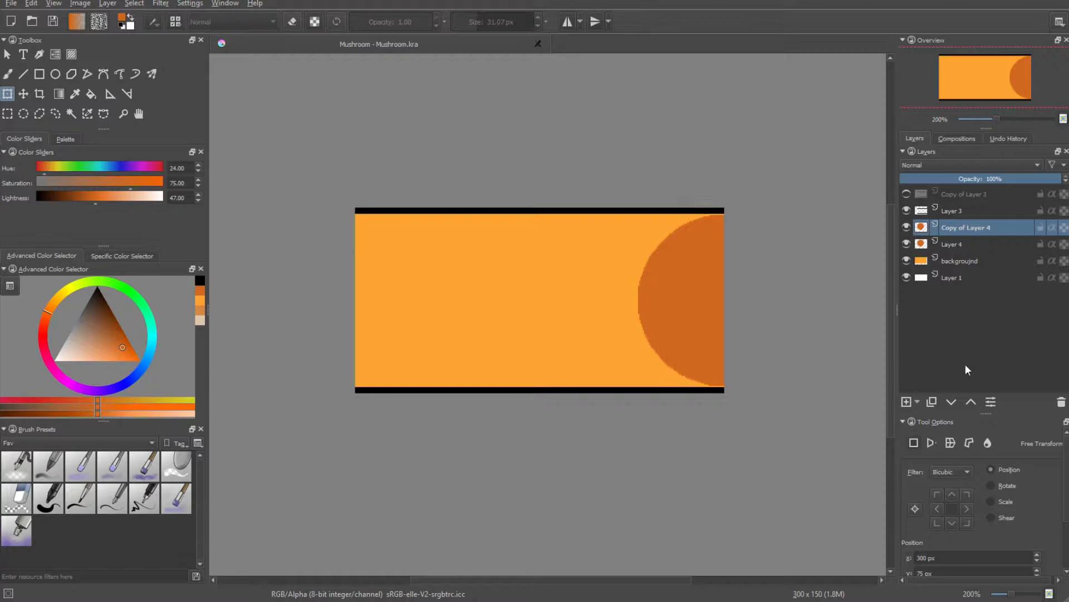
click(953, 246)
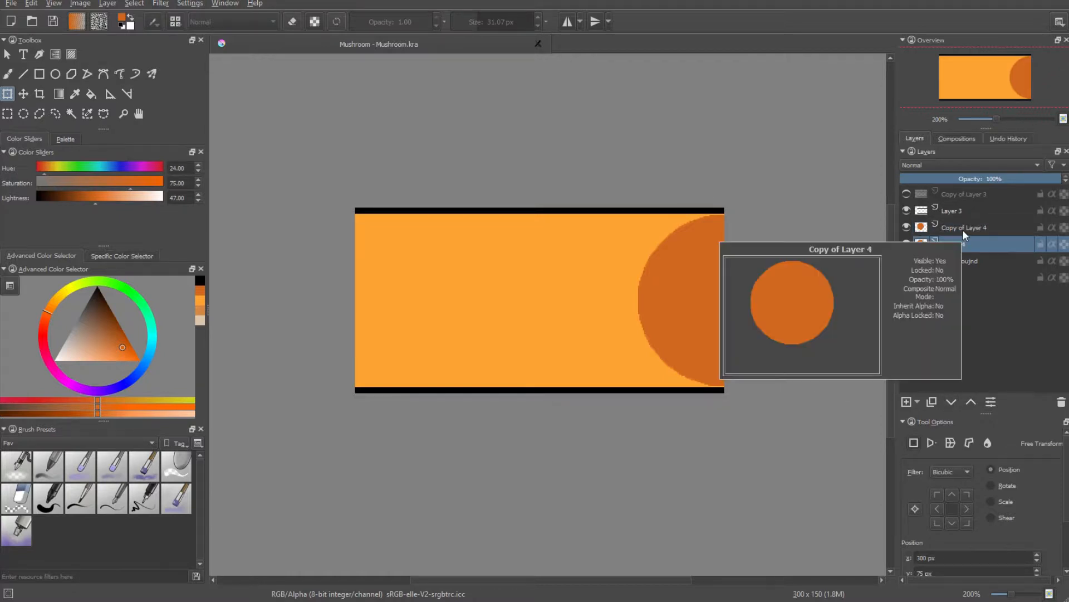
click(963, 230)
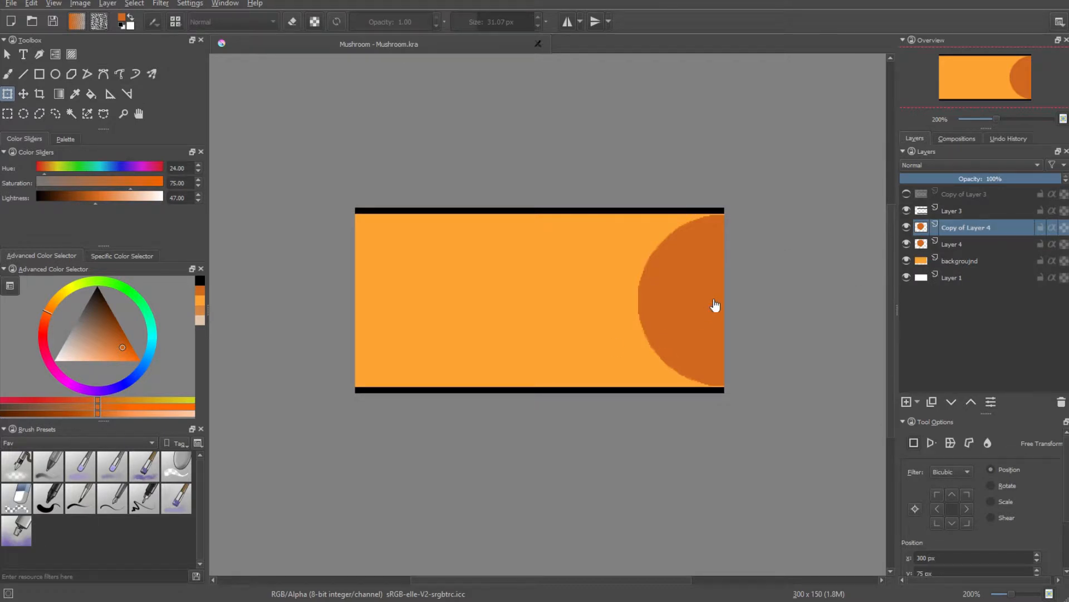
Move the copied circle to x 0 px, y 75 px, centred on the canvas's left edge, and apply the transform.
drag(715, 305, 714, 299)
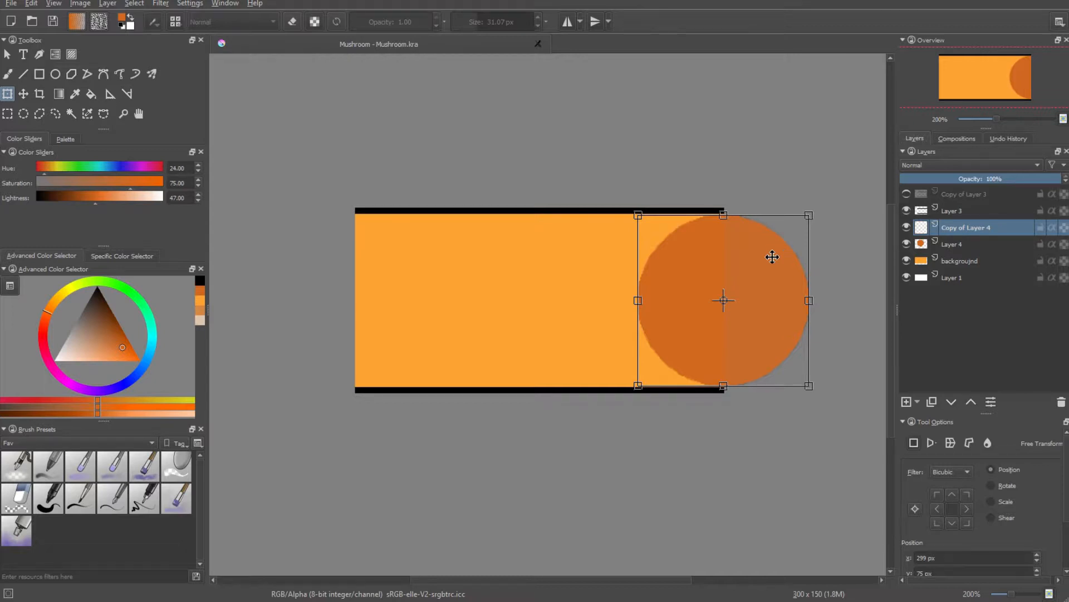
drag(772, 256, 405, 278)
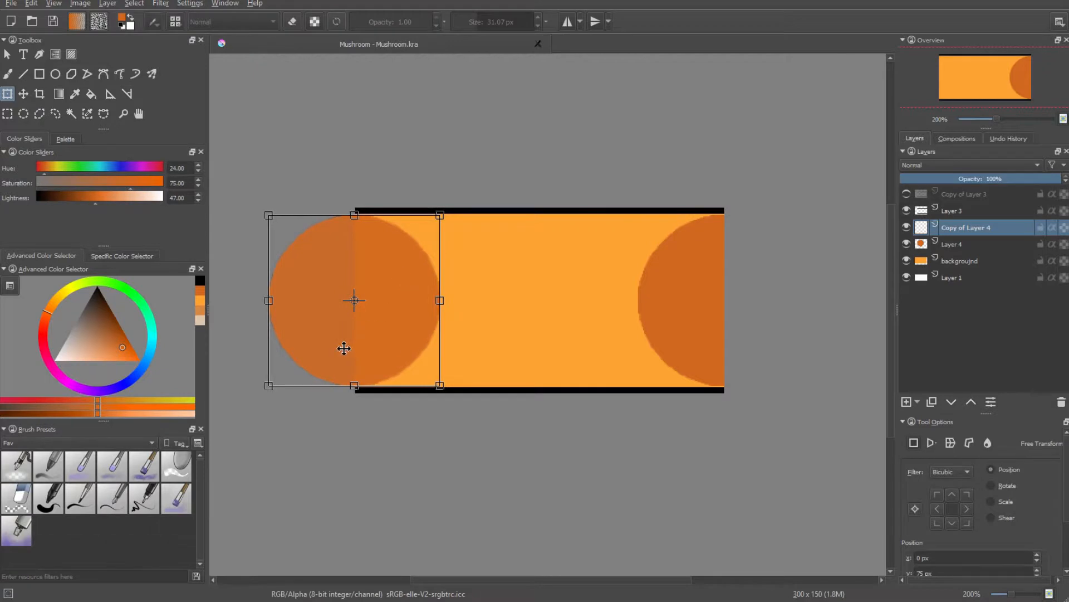
scroll(346, 348, up, 10)
scroll(358, 175, up, 2)
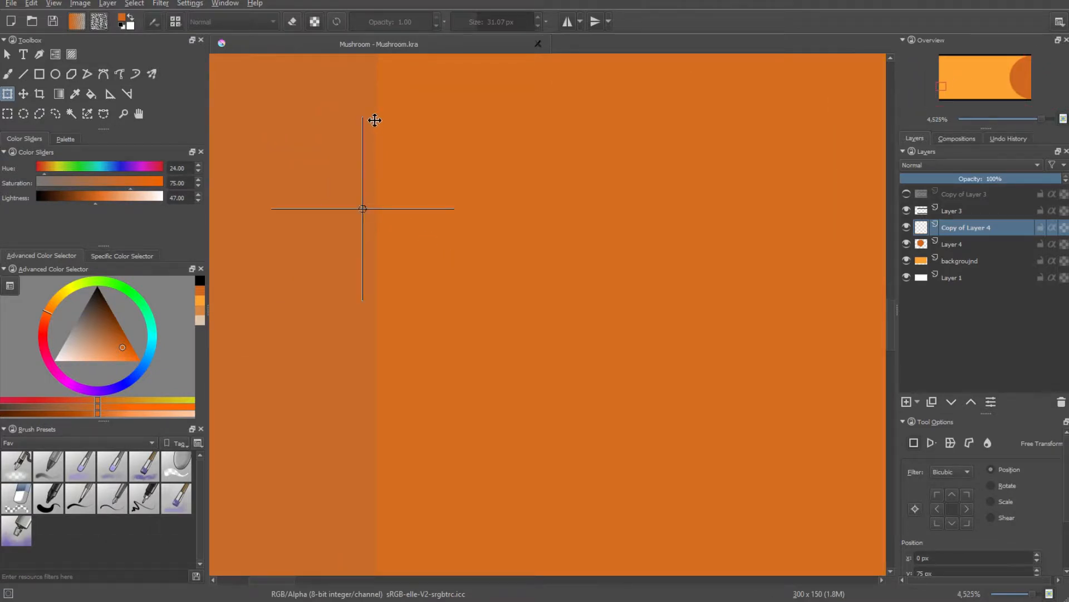
drag(481, 109, 494, 113)
scroll(464, 339, down, 9)
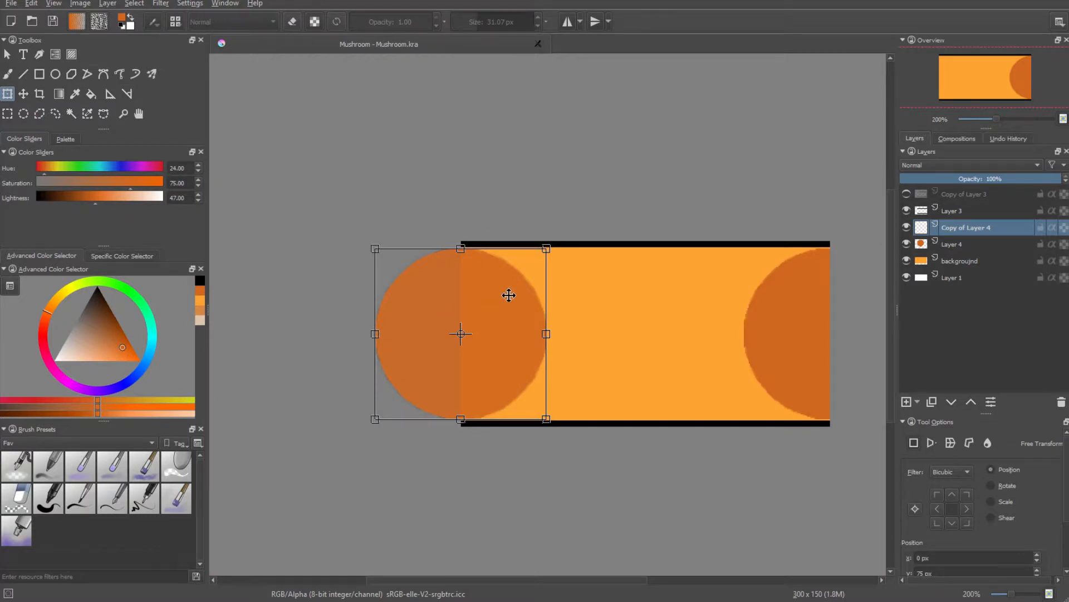
drag(638, 278, 582, 282)
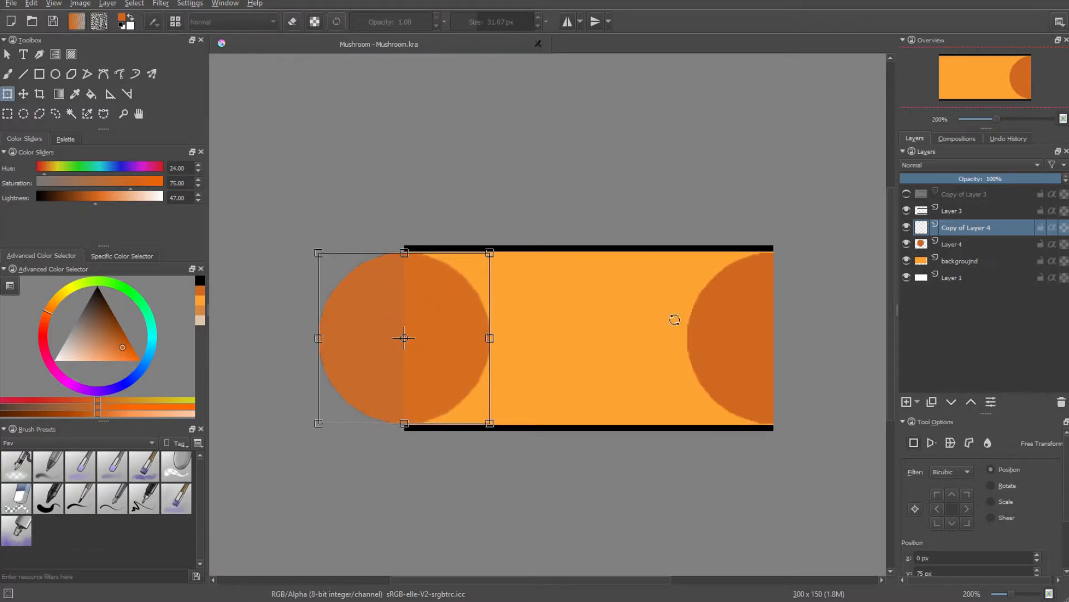
scroll(712, 345, down, 1)
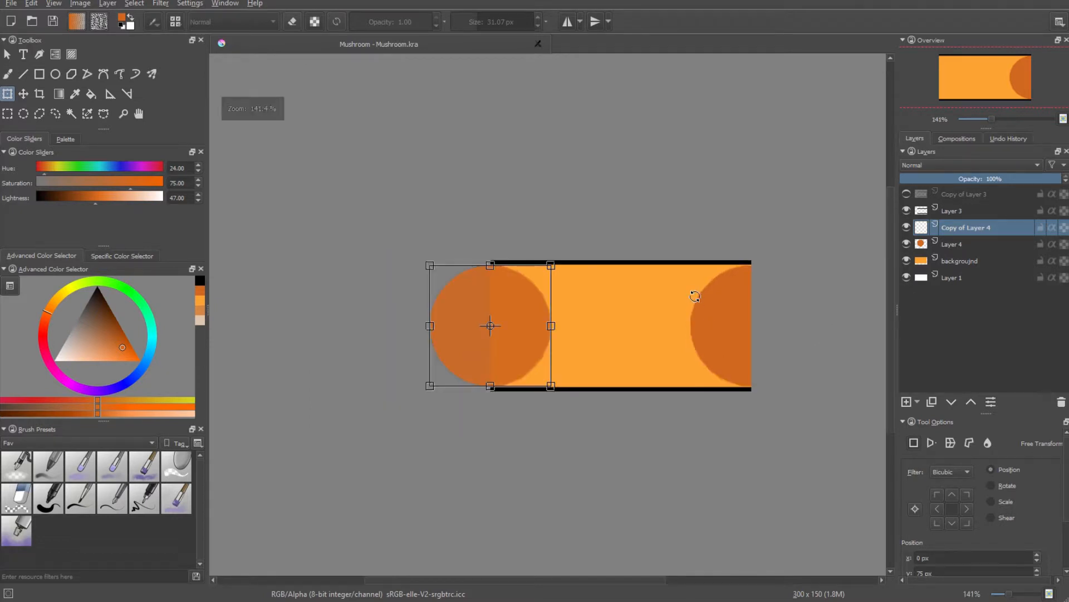
key(Return)
drag(712, 345, 558, 338)
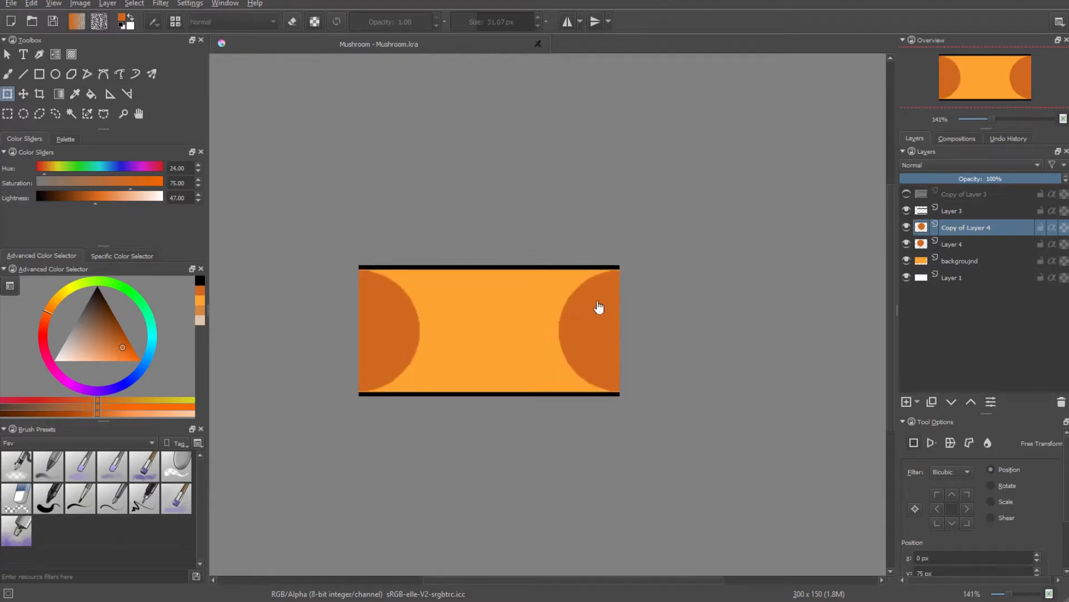
Expand the Copy of Layer 6 group and centre its left circle on the canvas's top-left corner at x 0 px, y 0 px.
drag(585, 290, 636, 249)
scroll(551, 286, up, 1)
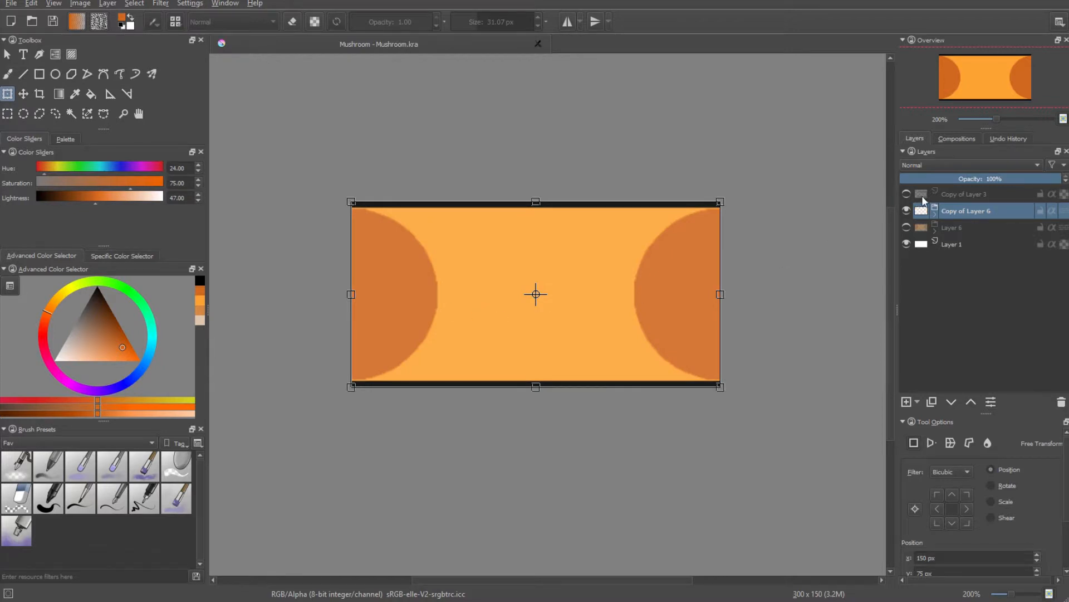
click(935, 209)
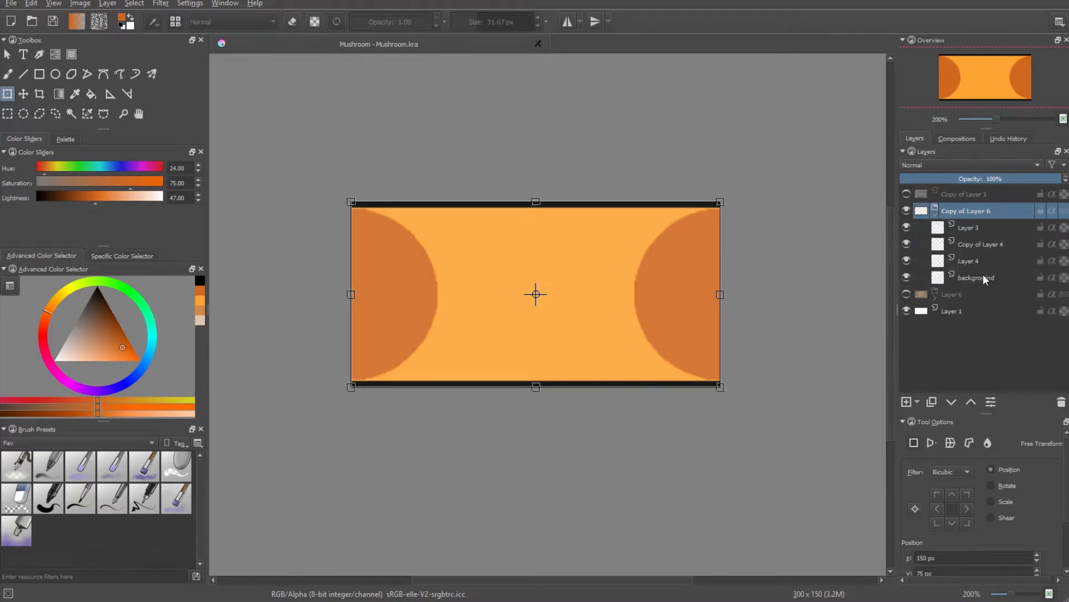
click(983, 244)
drag(713, 299, 351, 294)
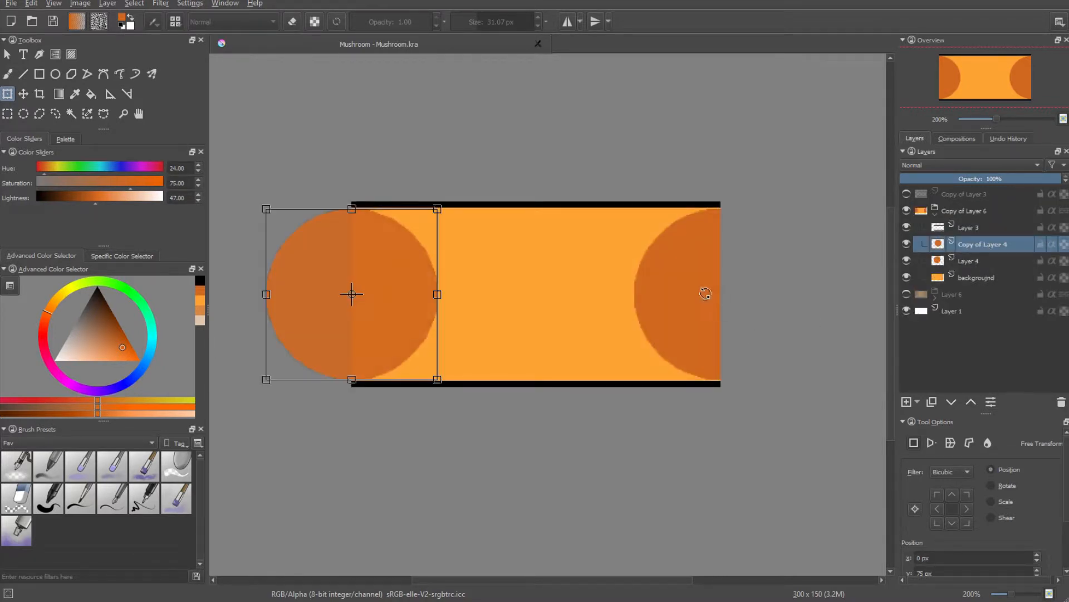
scroll(351, 293, up, 3)
scroll(544, 368, up, 2)
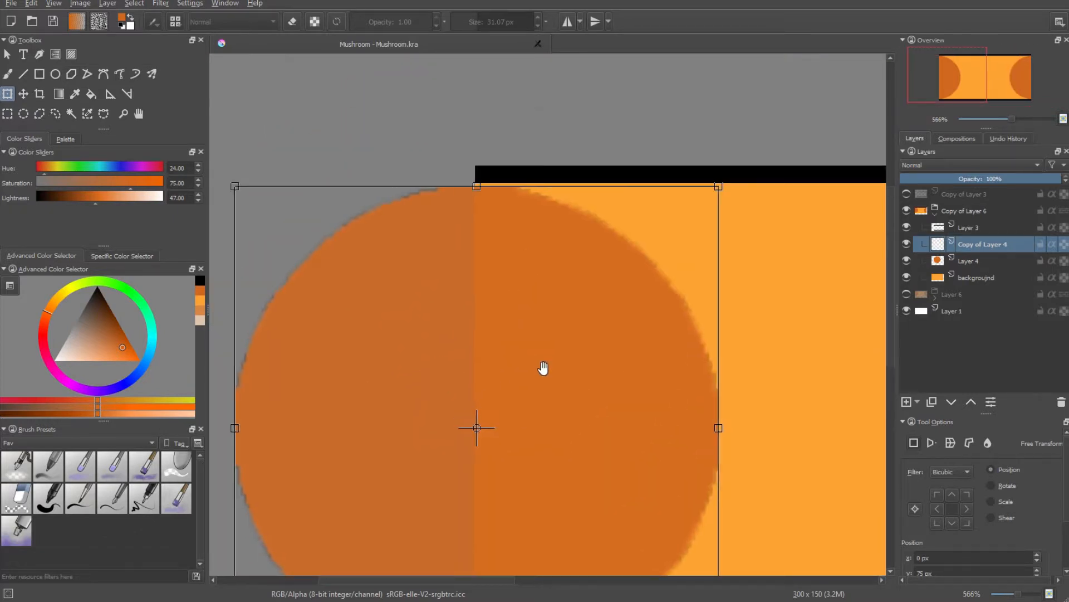
drag(576, 468, 574, 210)
scroll(573, 210, up, 5)
drag(601, 301, 600, 279)
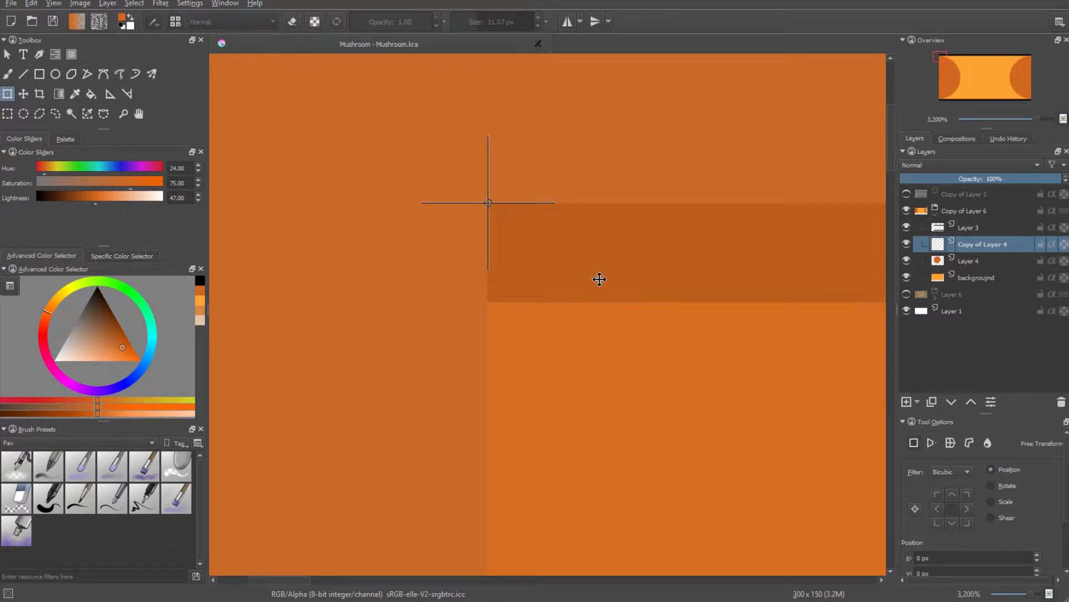
scroll(599, 279, down, 10)
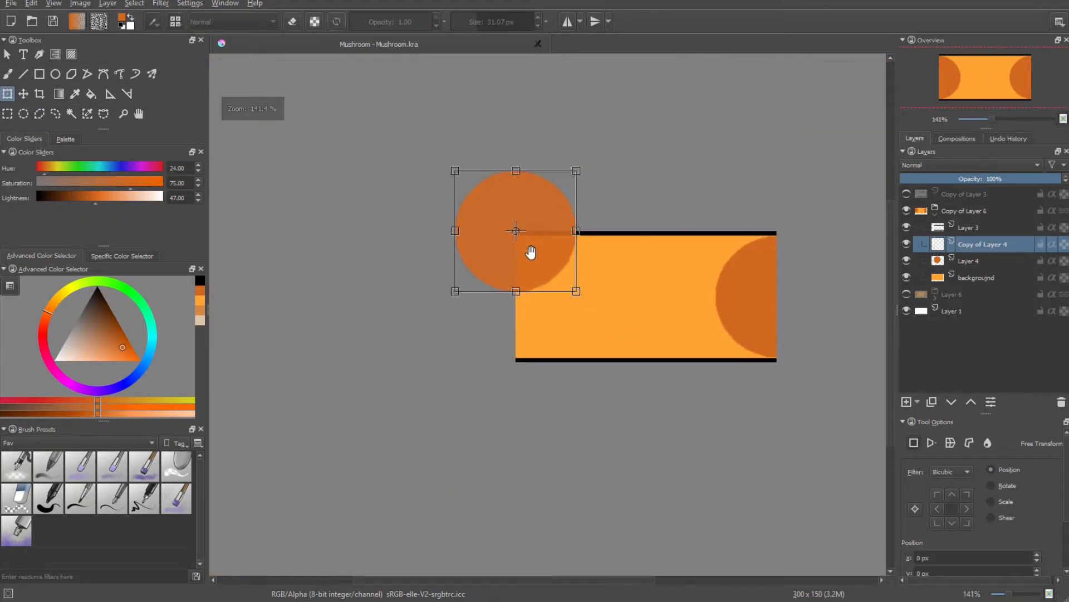
Duplicate the top-left circle's layer and move the copy onto the canvas's bottom-left corner at about x 0 px, y 149 px.
click(931, 401)
scroll(537, 250, up, 1)
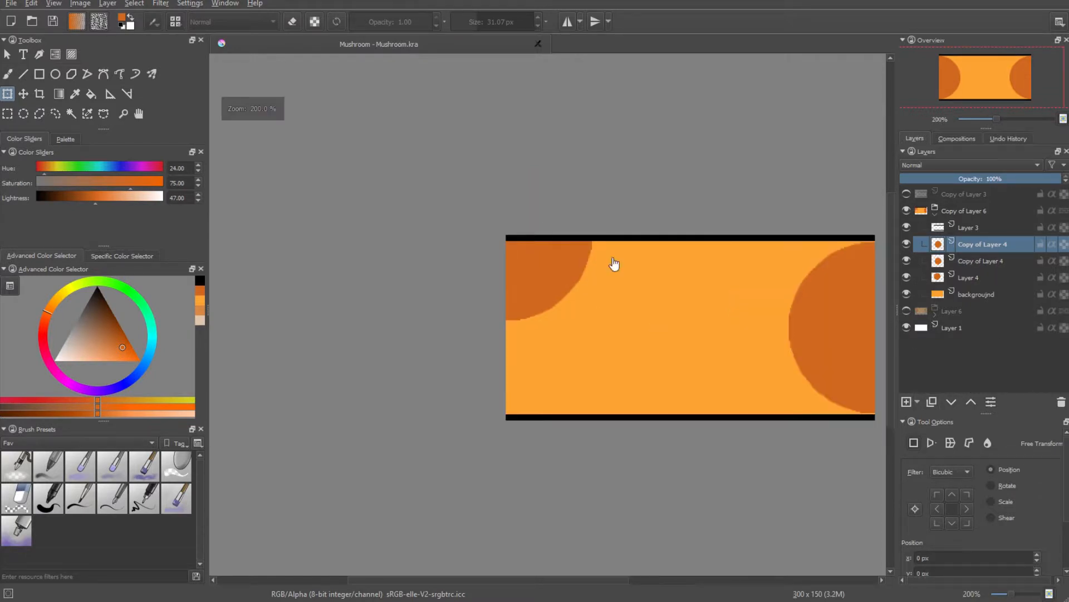
click(968, 260)
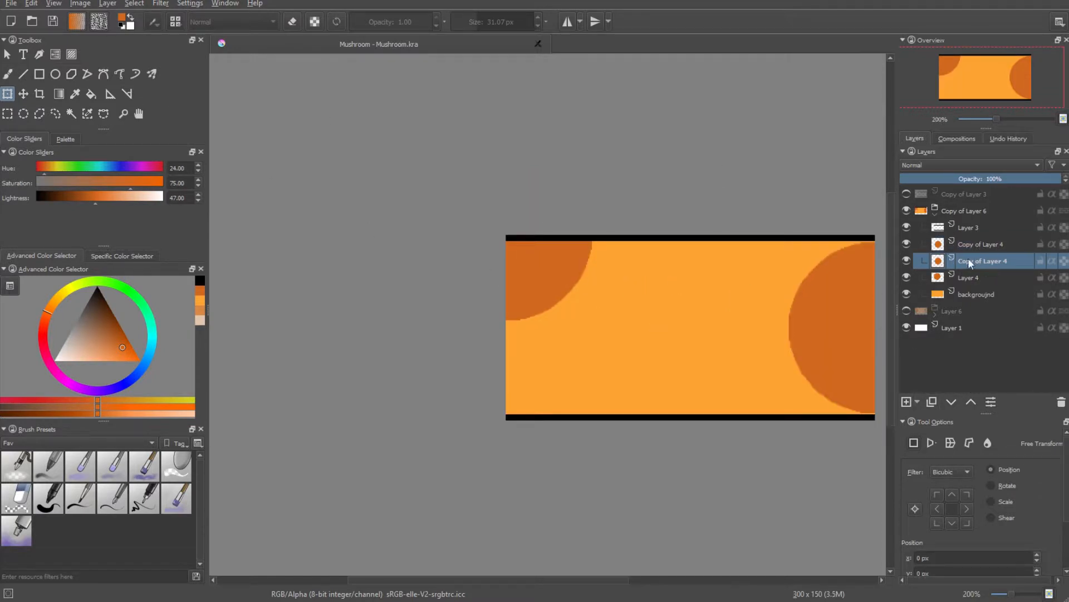
click(970, 246)
click(553, 260)
drag(559, 249, 567, 436)
scroll(567, 437, up, 7)
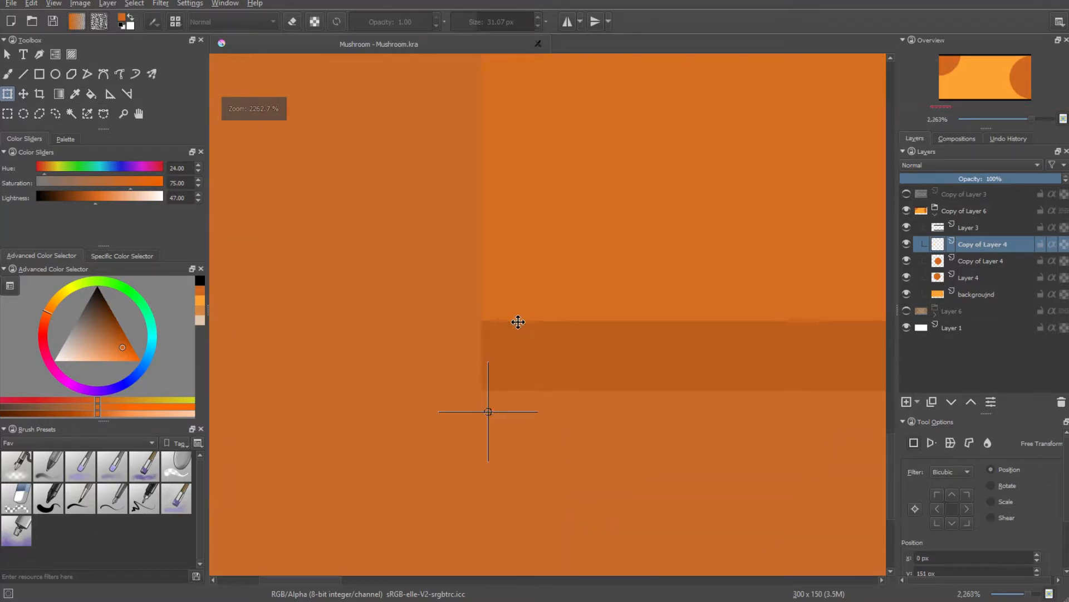
drag(637, 497, 631, 477)
scroll(630, 476, down, 7)
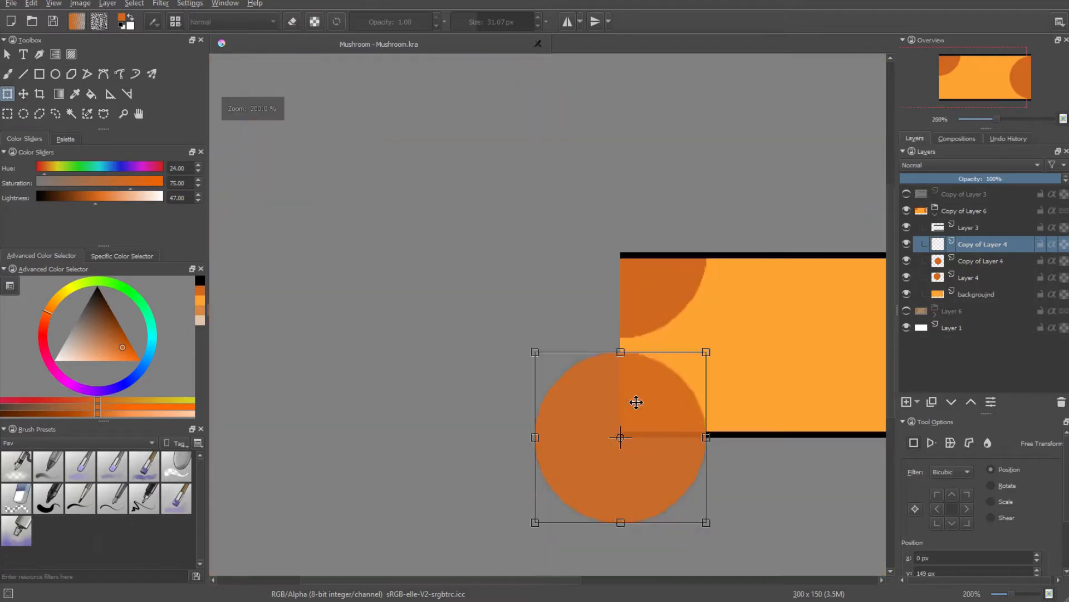
Check the placement of the top-left and bottom-right corner circles by selecting their layers for a transform.
scroll(635, 401, up, 3)
click(988, 260)
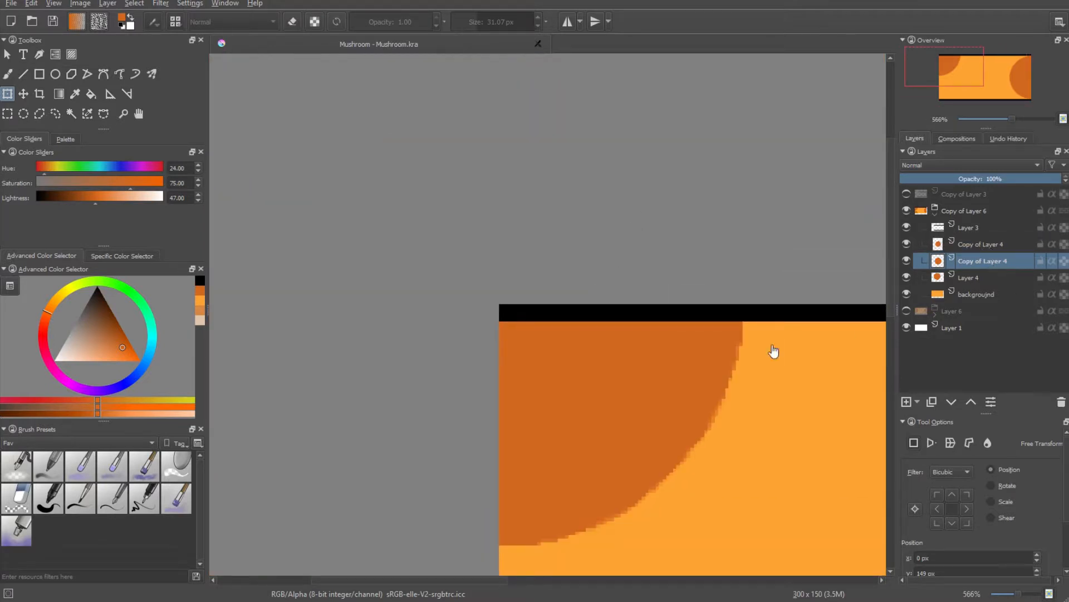
scroll(577, 345, up, 4)
click(572, 377)
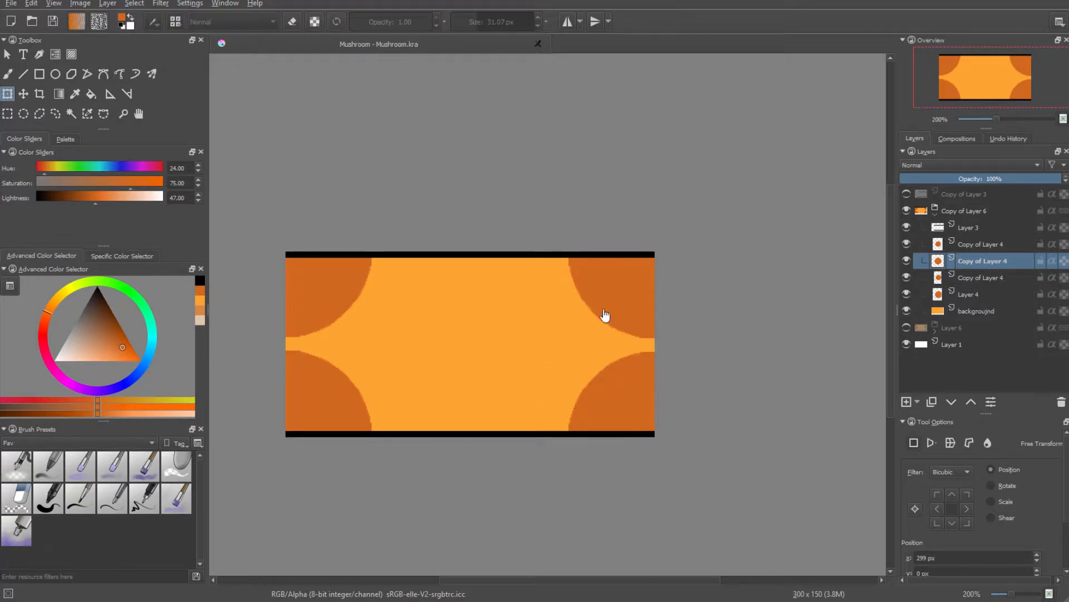
click(997, 277)
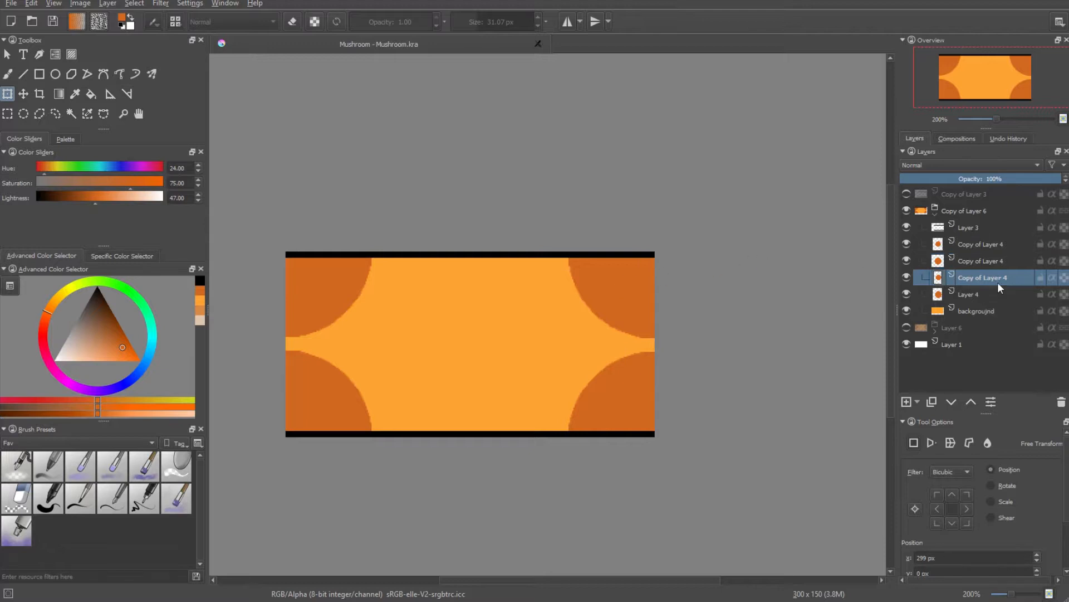
click(642, 261)
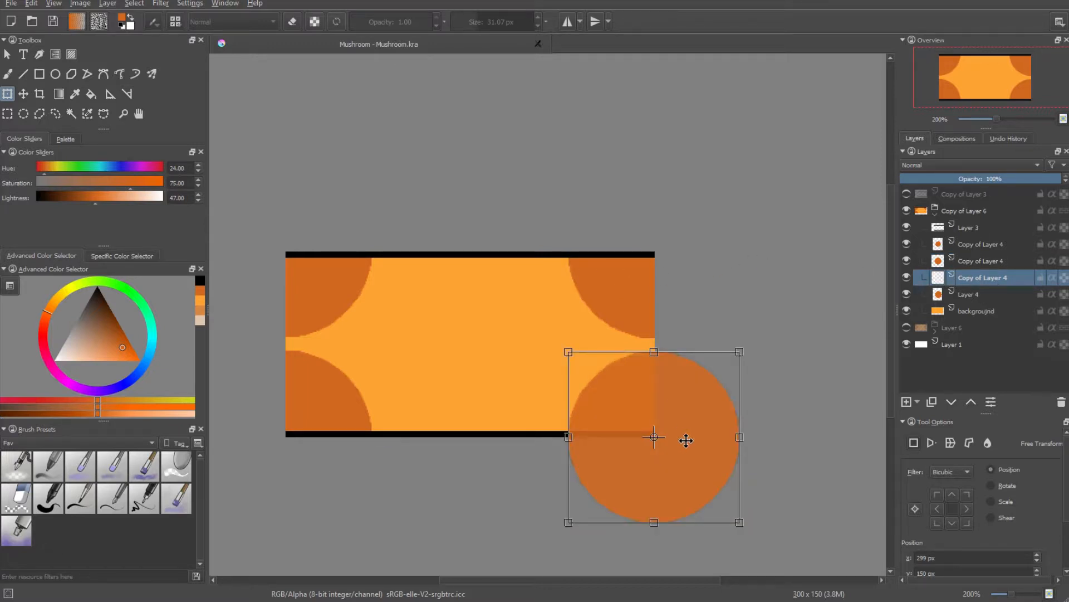
Duplicate the bottom-left circle's layer and move the copy to the middle of the canvas at about x 151 px, y 75 px.
click(973, 244)
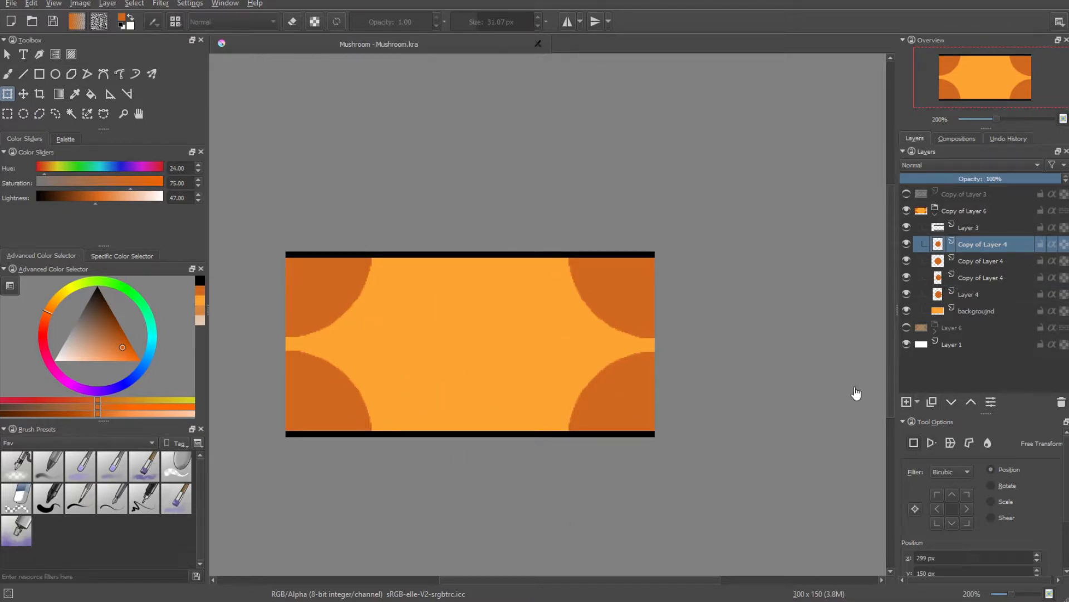
click(932, 402)
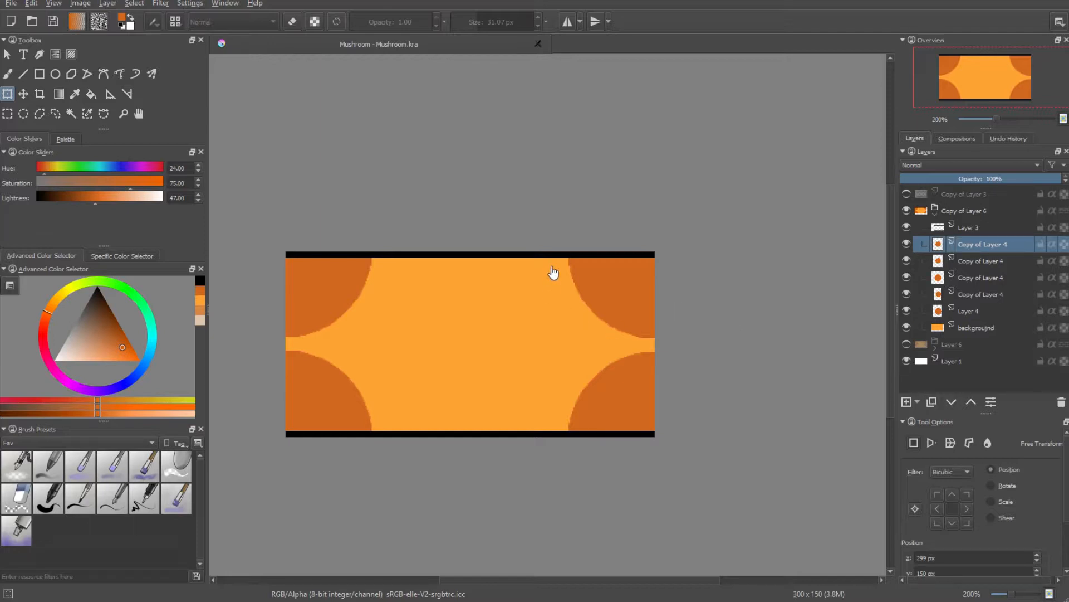
click(987, 256)
click(992, 244)
click(390, 301)
drag(347, 406, 529, 316)
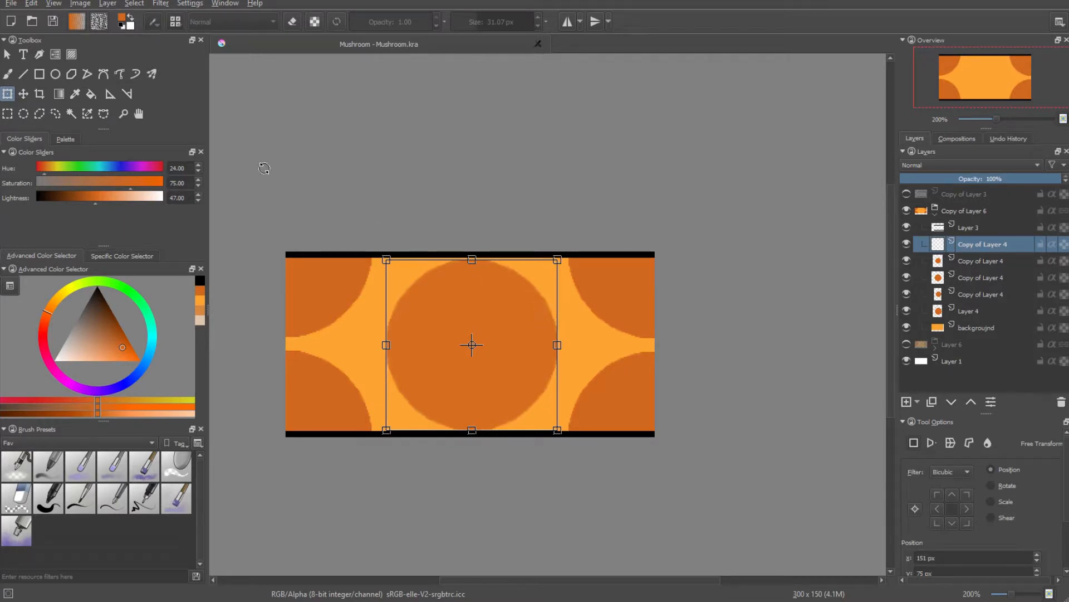
Show the grid over the canvas and open the Grid and Guides docker.
click(80, 3)
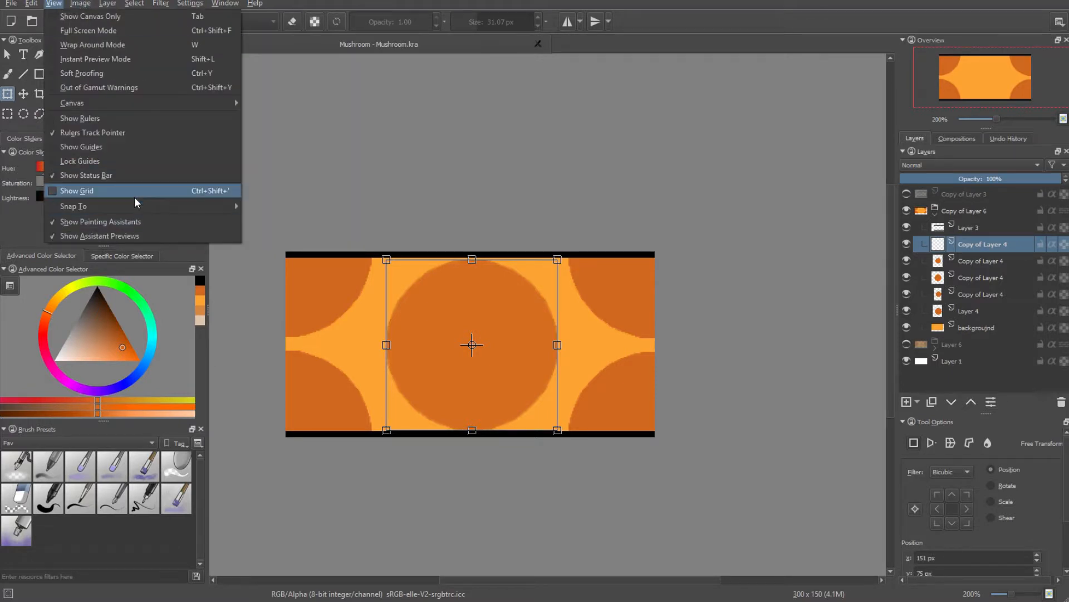
click(135, 196)
scroll(411, 370, up, 2)
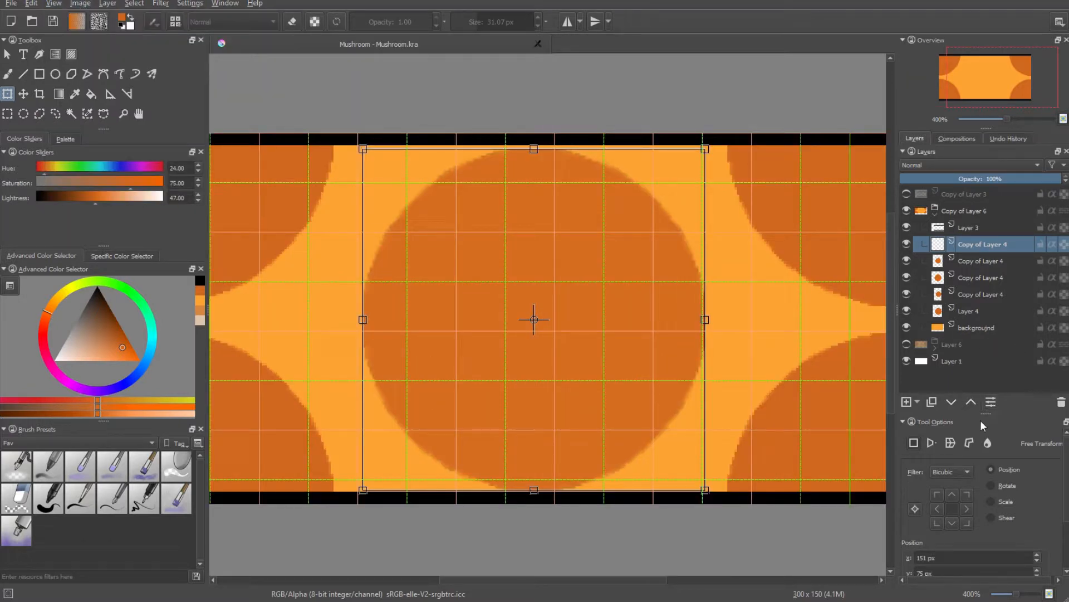
click(190, 3)
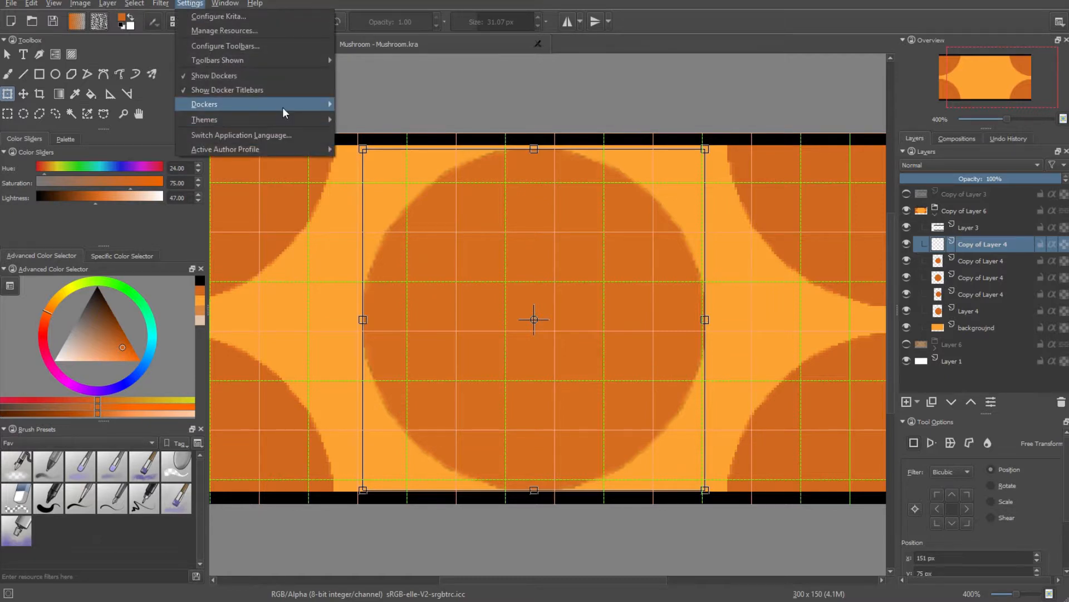
mouse_move(282, 105)
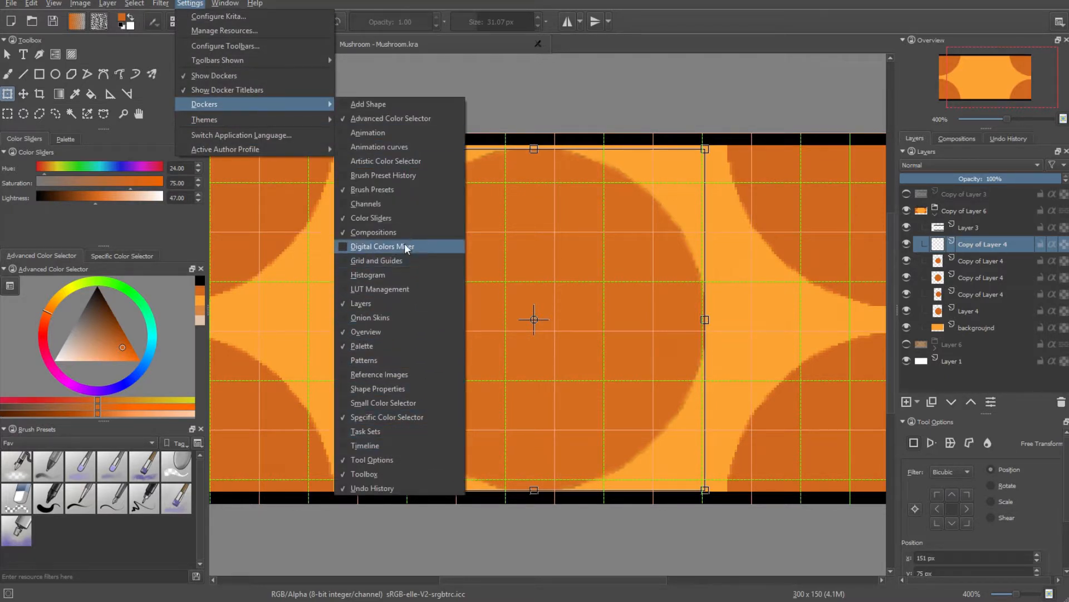
click(386, 259)
scroll(670, 287, down, 2)
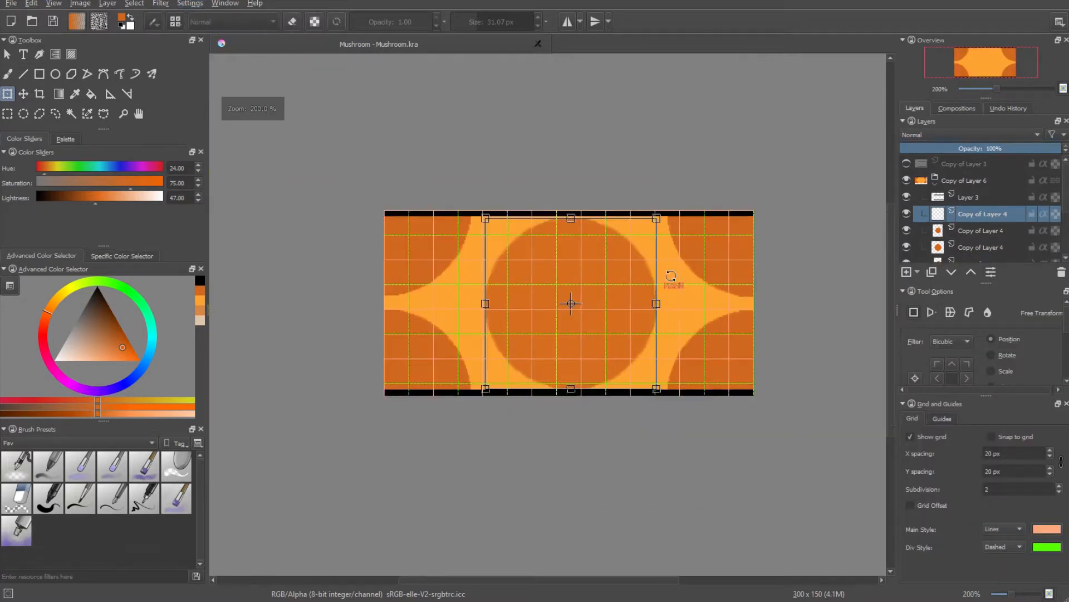
Unlink the grid's horizontal and vertical spacing, and set X spacing to 150 px and Y spacing to 75 px.
click(1019, 453)
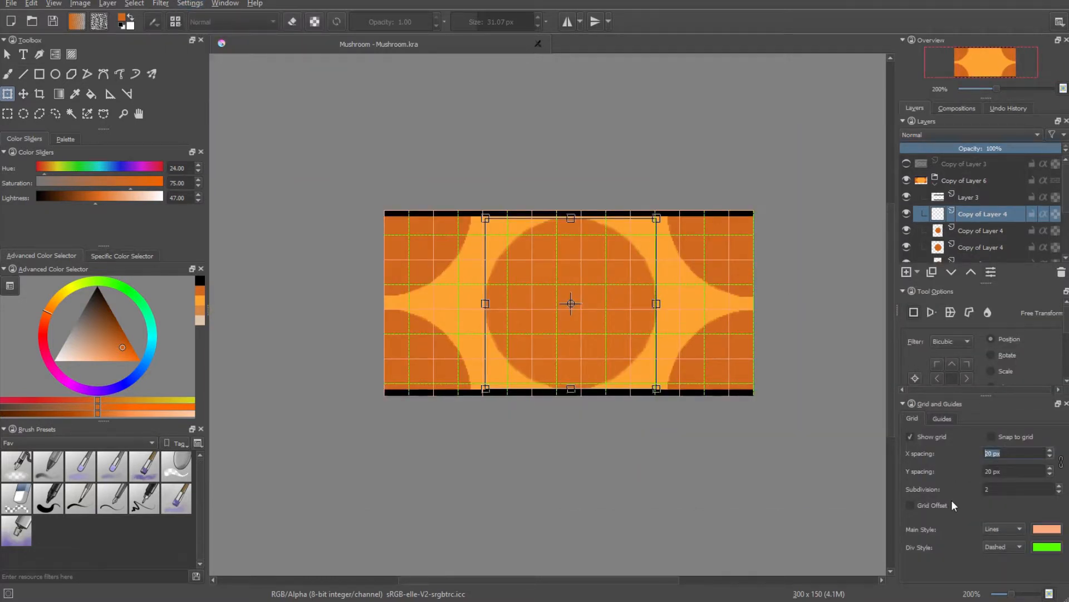
click(1061, 462)
click(1025, 453)
text(150)
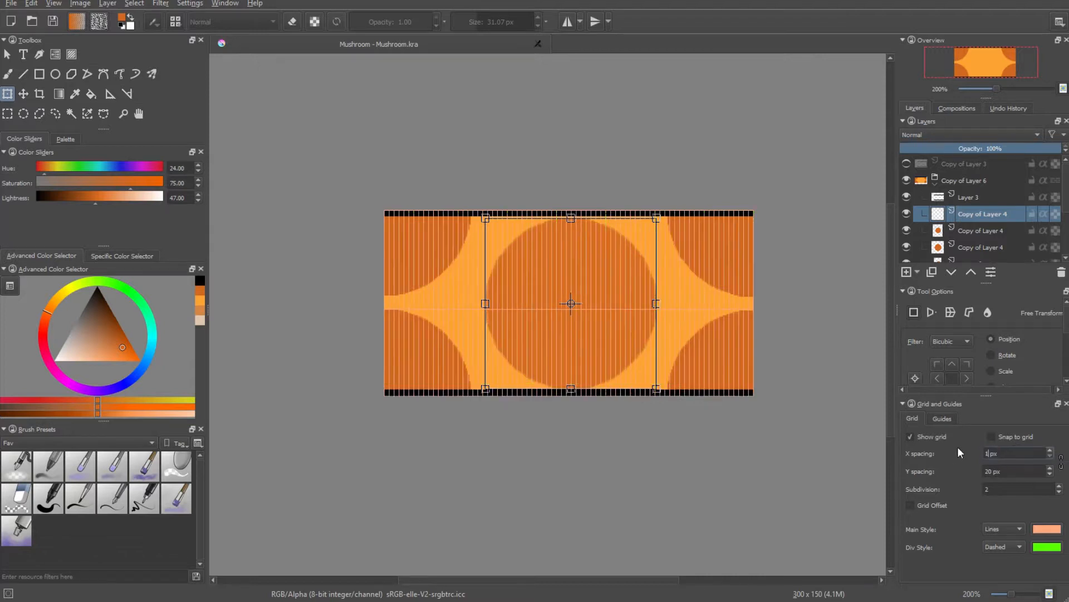
key(Tab)
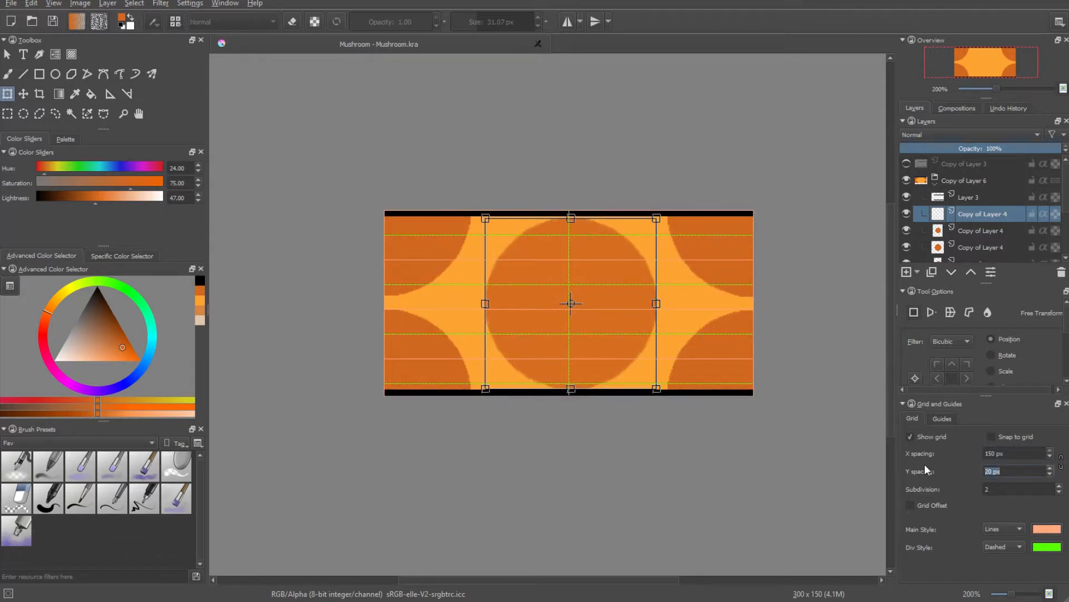
text(75)
Align the middle circle's centre with the grid intersection at the canvas centre and apply the transform.
scroll(568, 315, up, 4)
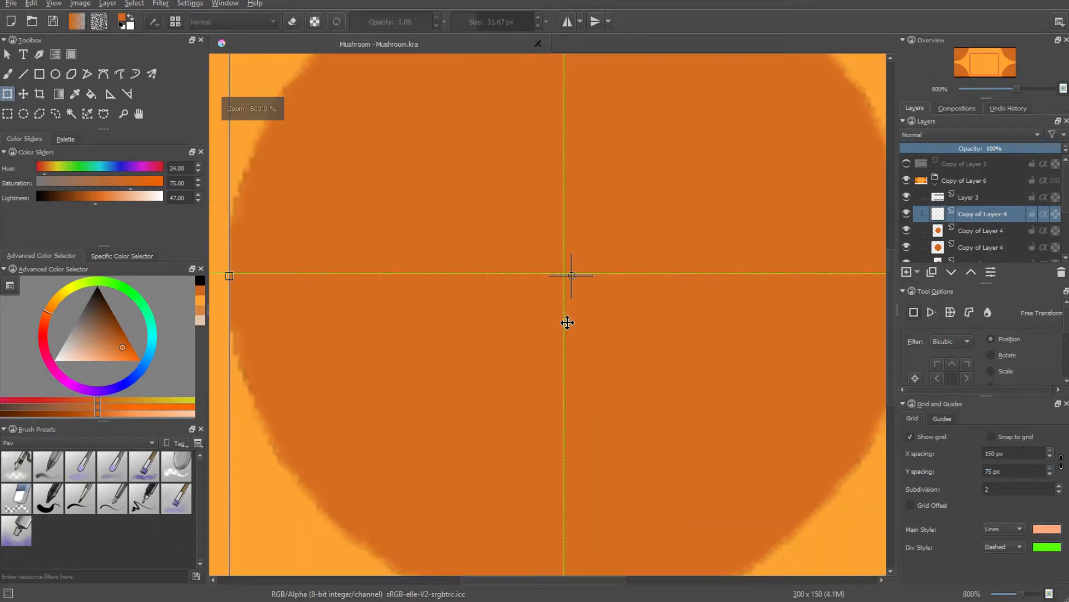
scroll(642, 311, down, 4)
scroll(649, 337, up, 3)
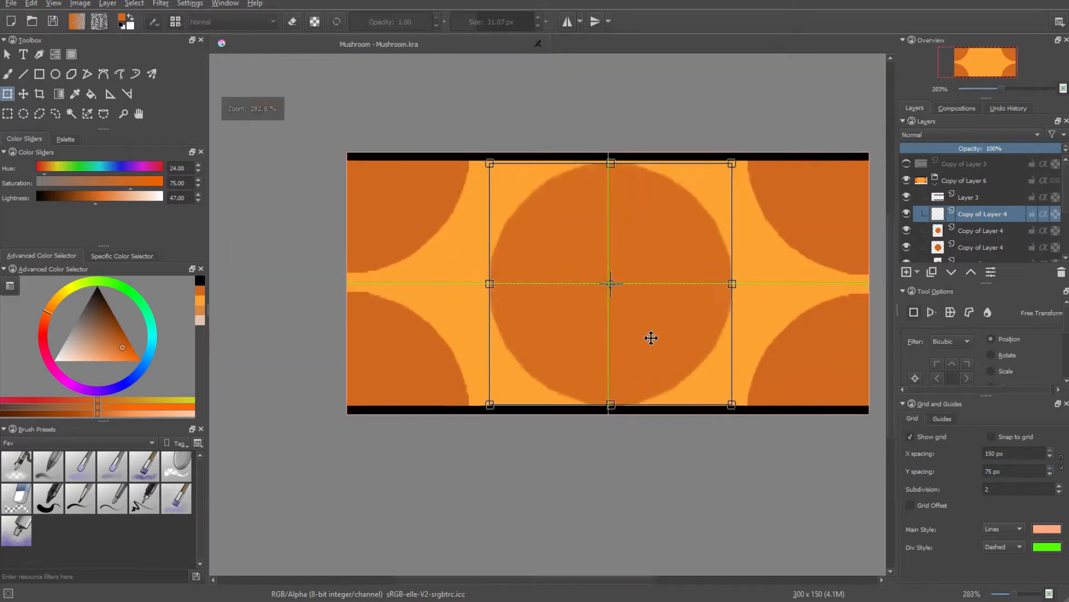
drag(667, 306, 662, 308)
scroll(640, 267, up, 7)
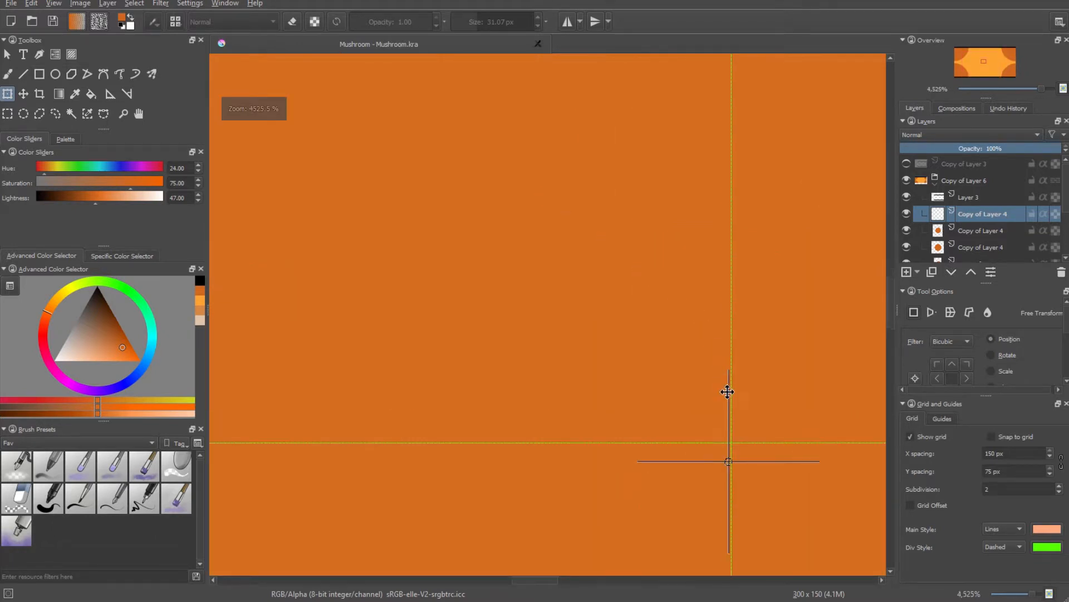
drag(684, 460, 678, 441)
scroll(678, 440, down, 8)
scroll(678, 428, down, 1)
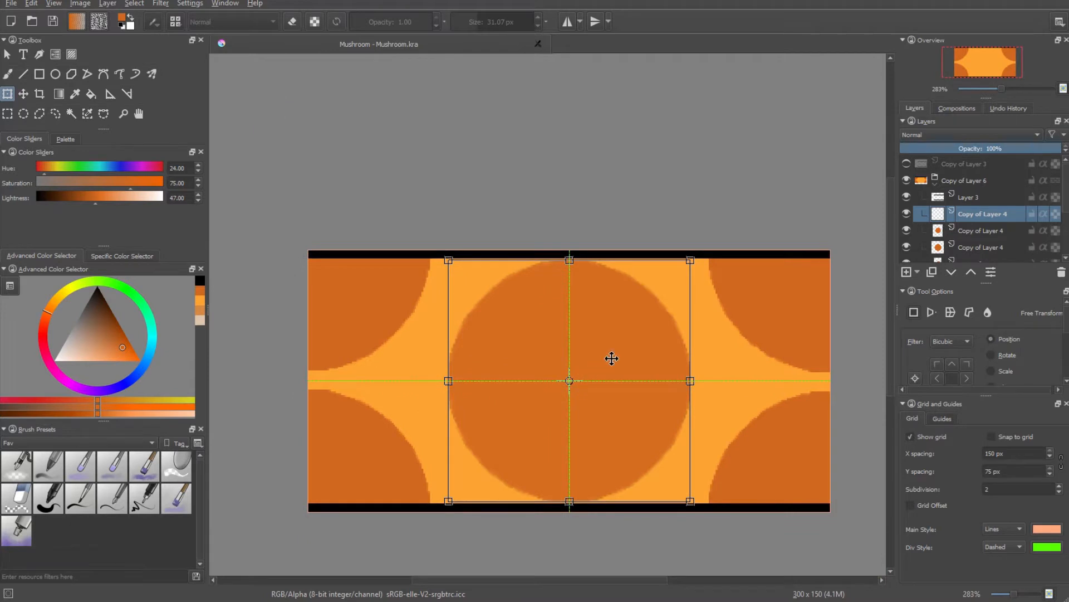
key(Return)
scroll(615, 363, down, 1)
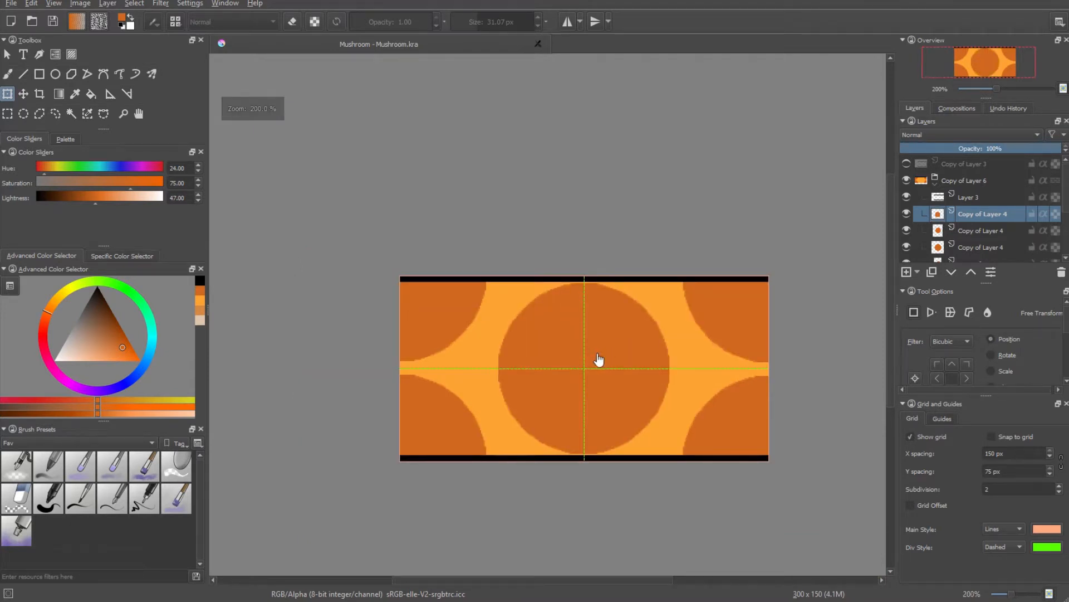
Collapse the Copy of Layer 6 group and compare its design with Layer 6 by switching the visibility of both groups.
click(936, 179)
click(907, 179)
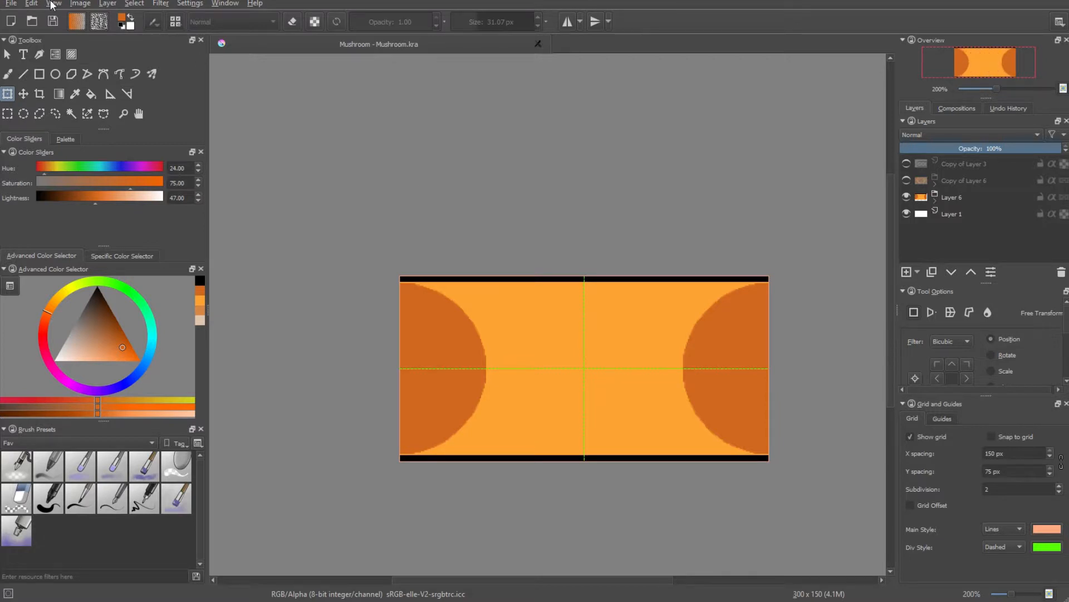
click(907, 180)
click(907, 197)
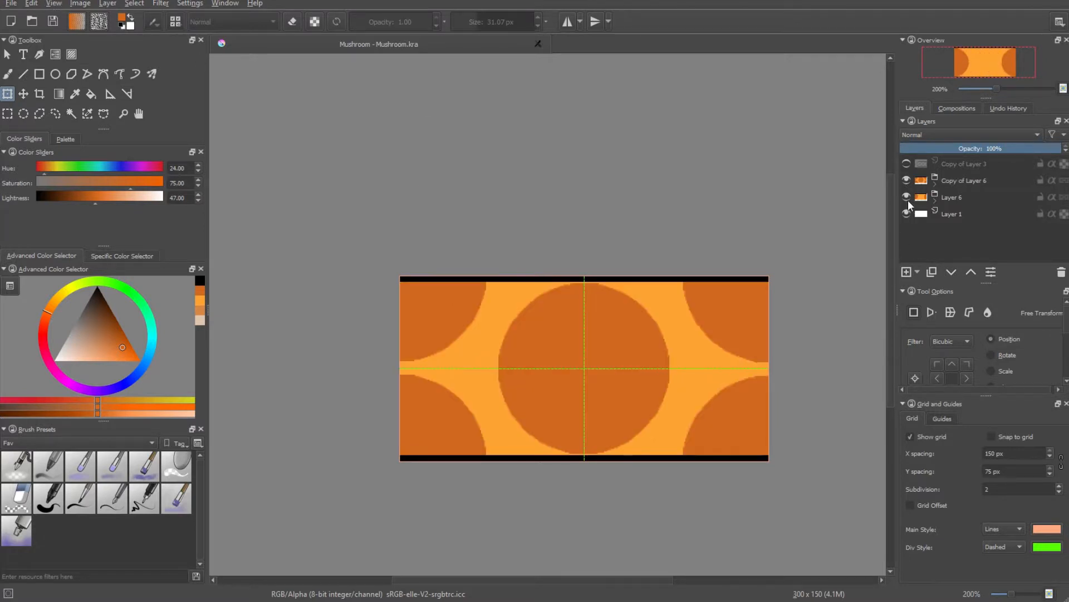
drag(609, 345, 573, 325)
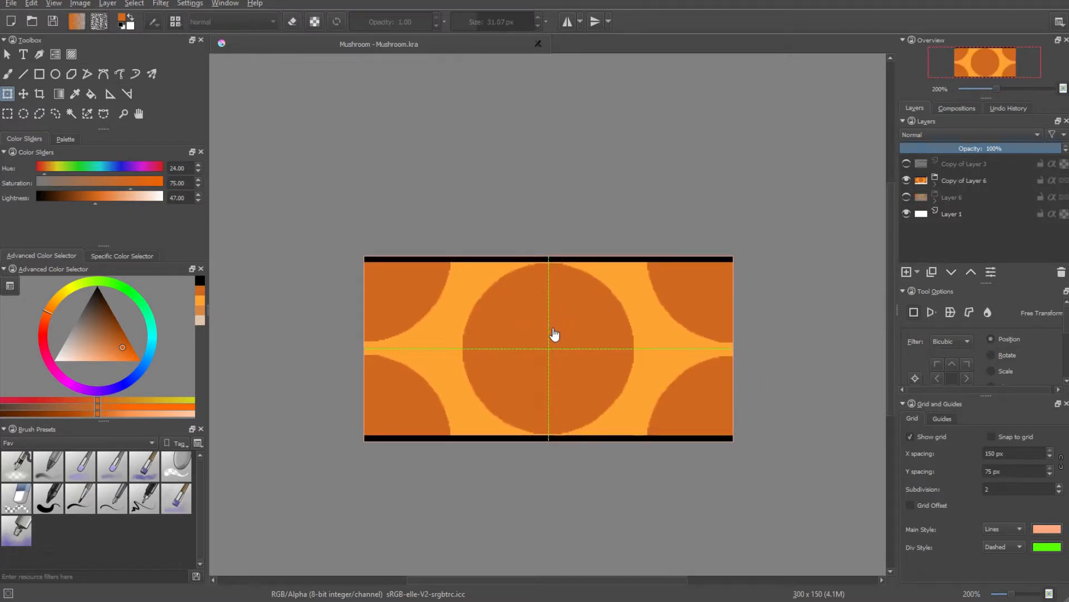
Show the Layer 6 design instead of Copy of Layer 6 and hide the grid.
click(908, 196)
click(908, 181)
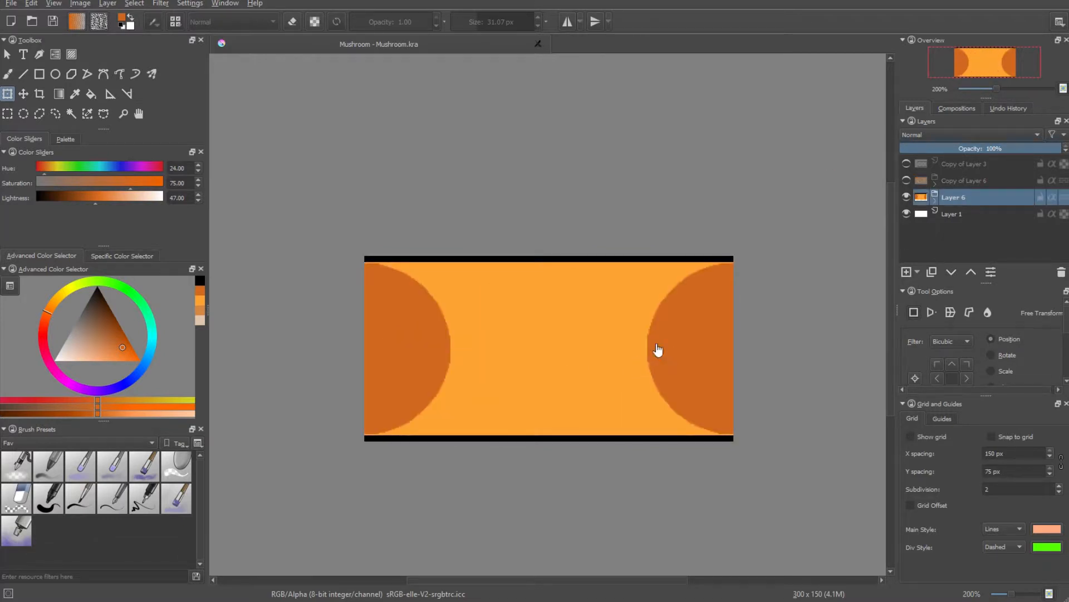
drag(674, 340, 638, 330)
Turn on wrap-around mode and examine how the Layer 6 design repeats as a tile at different zoom levels.
scroll(372, 309, down, 3)
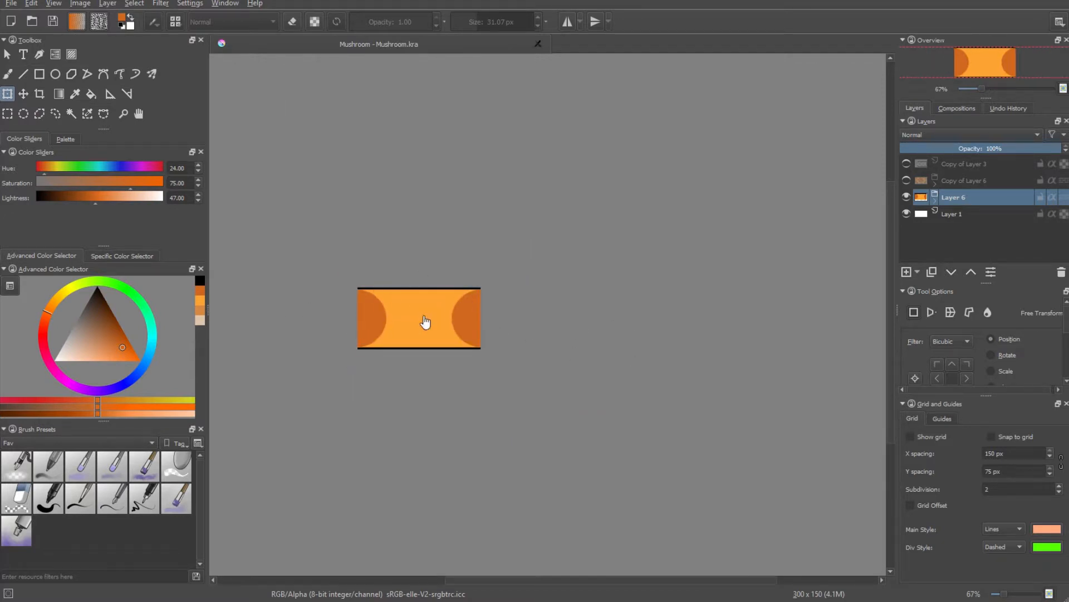
key(w)
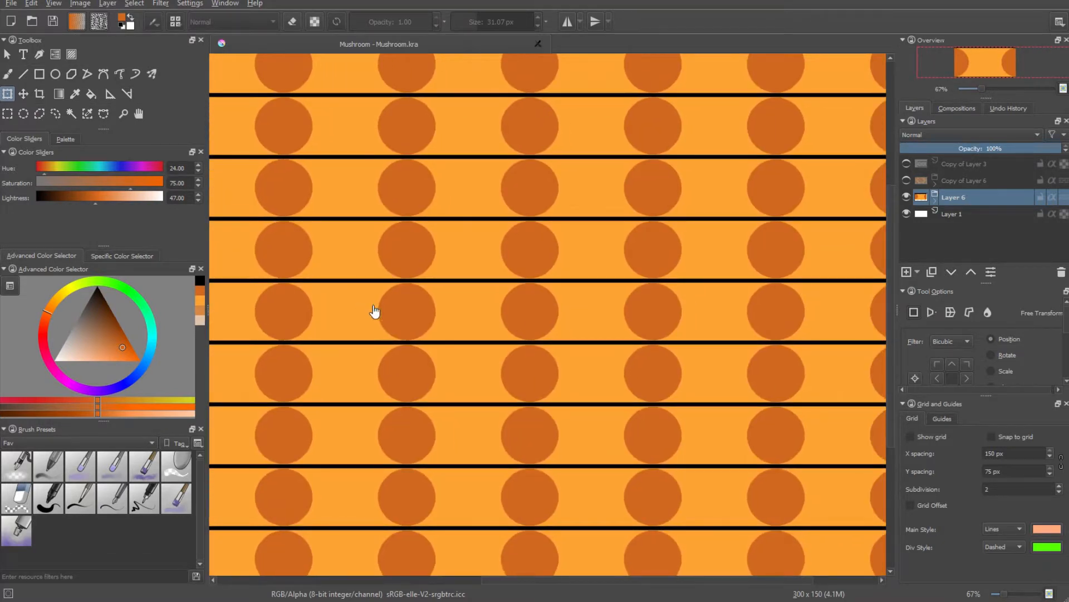
scroll(826, 324, down, 1)
scroll(563, 294, down, 2)
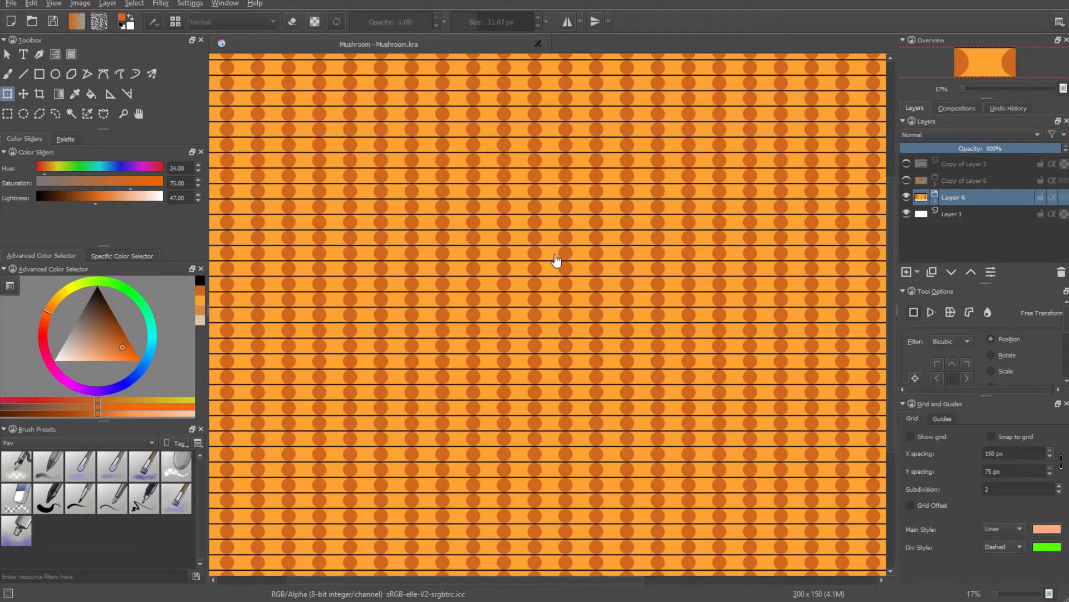
scroll(554, 245, up, 3)
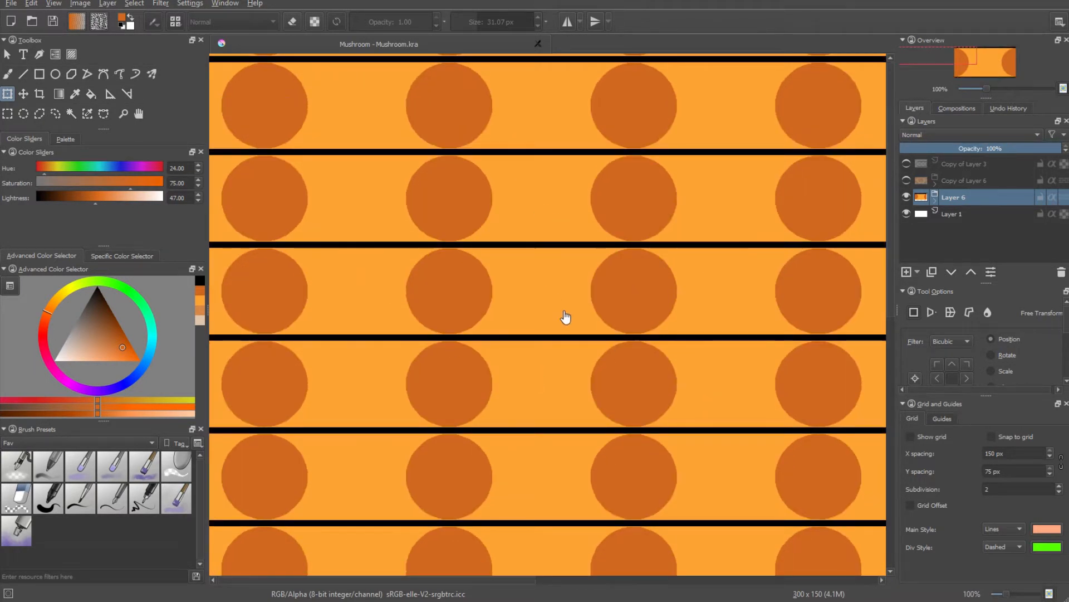
scroll(563, 318, down, 1)
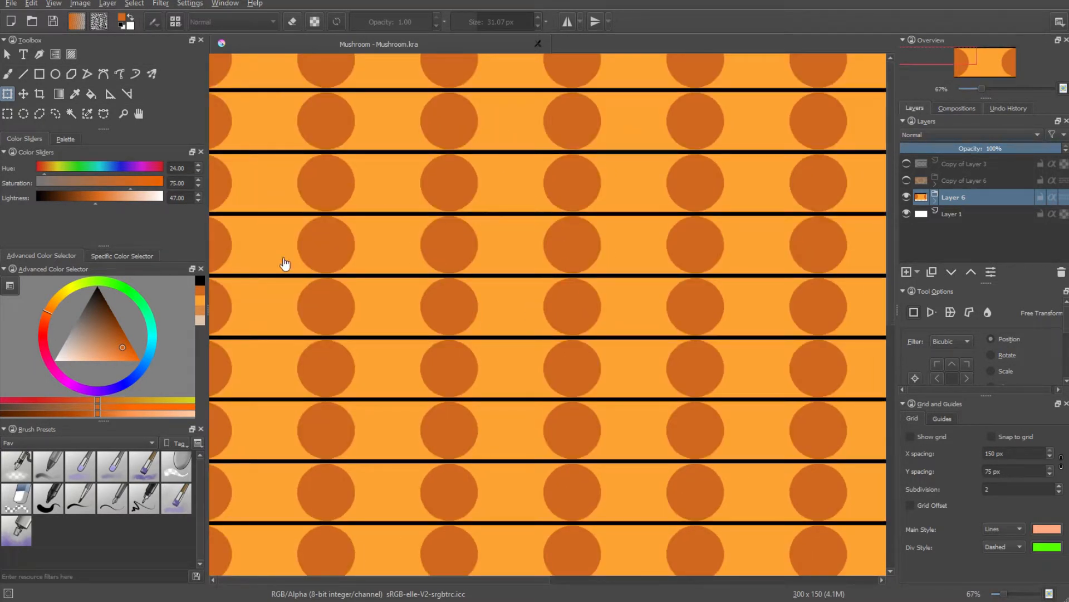
drag(747, 259, 469, 249)
scroll(663, 262, down, 5)
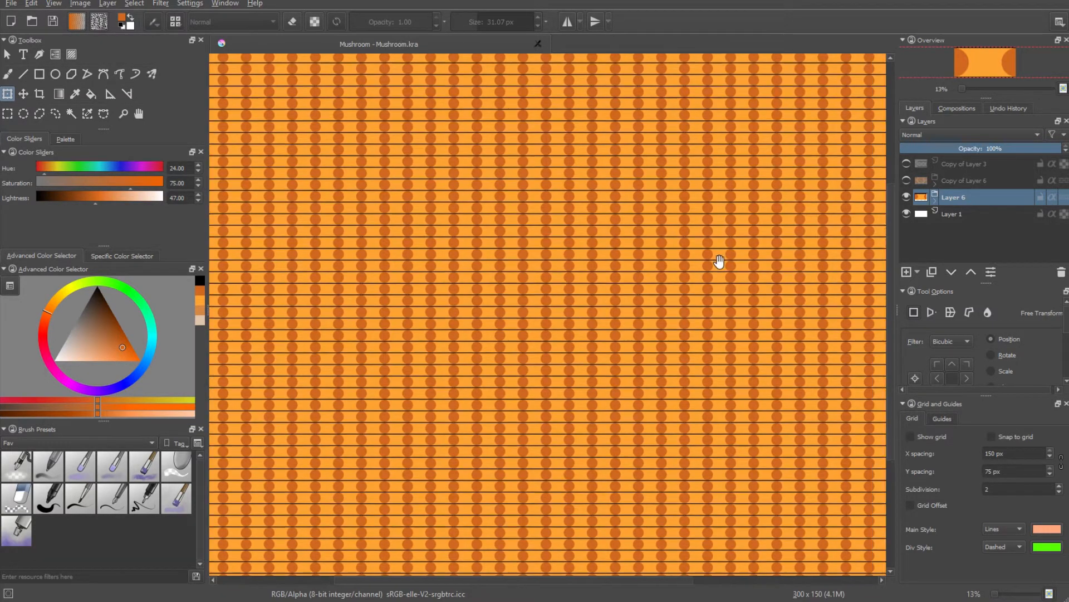
drag(719, 262, 684, 323)
scroll(484, 363, up, 3)
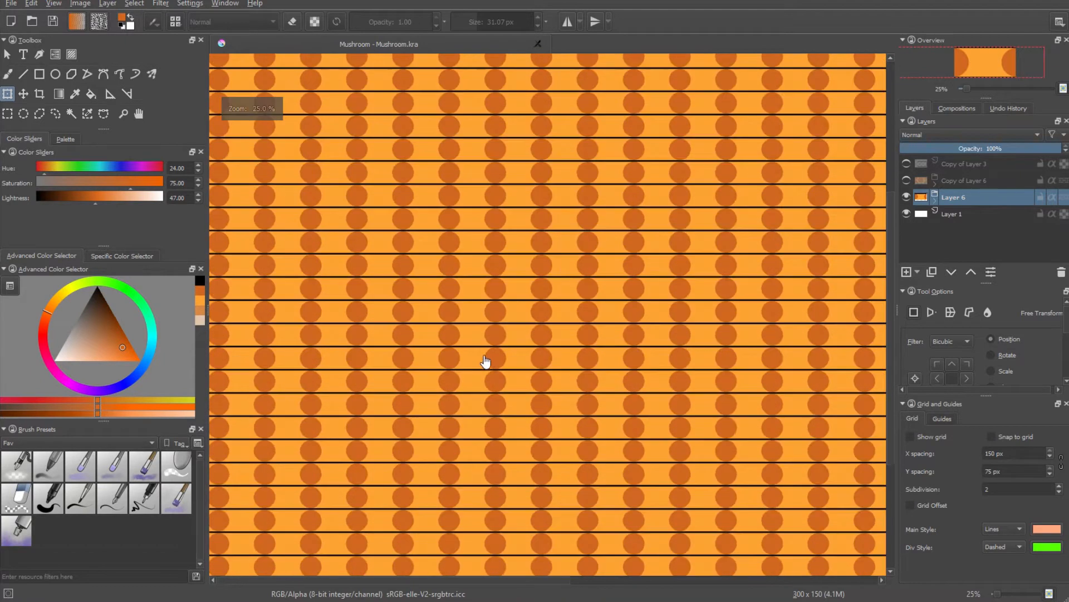
Switch wrap-around mode off and on to compare the tiled pattern with the single canvas, and leave it off.
key(w)
drag(830, 329, 587, 257)
scroll(587, 257, up, 1)
key(w)
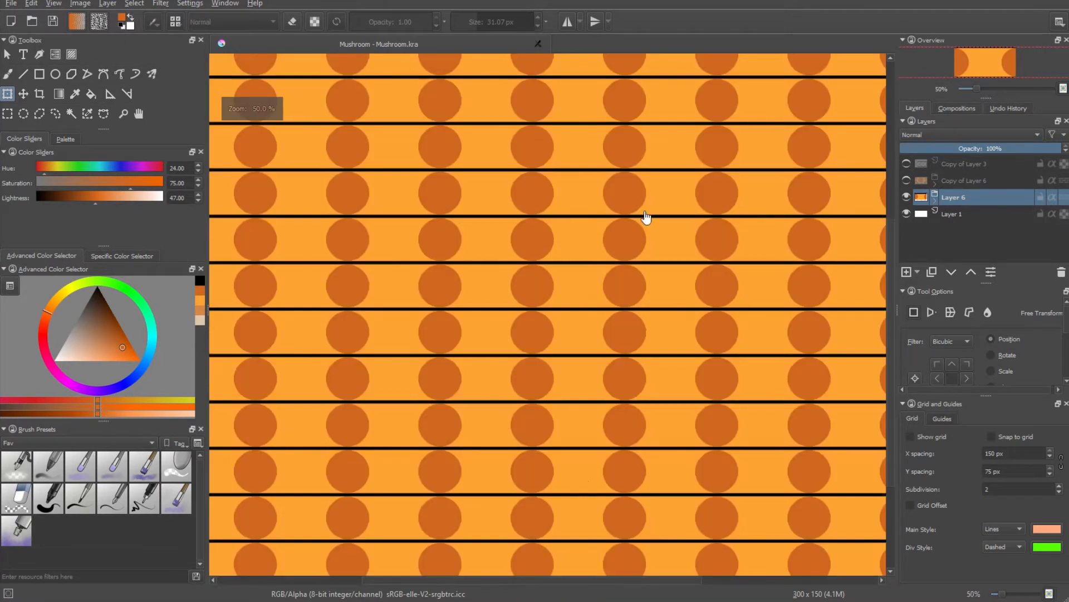
key(w)
scroll(628, 204, up, 5)
drag(548, 301, 738, 169)
scroll(738, 169, down, 1)
scroll(738, 169, down, 1)
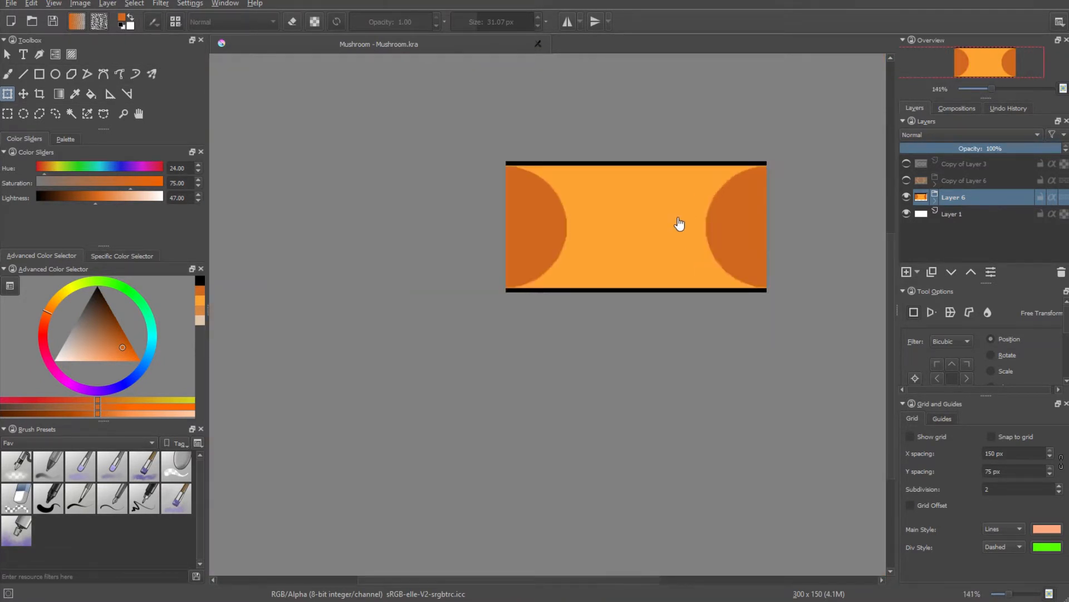
scroll(679, 217, up, 2)
drag(766, 225, 702, 238)
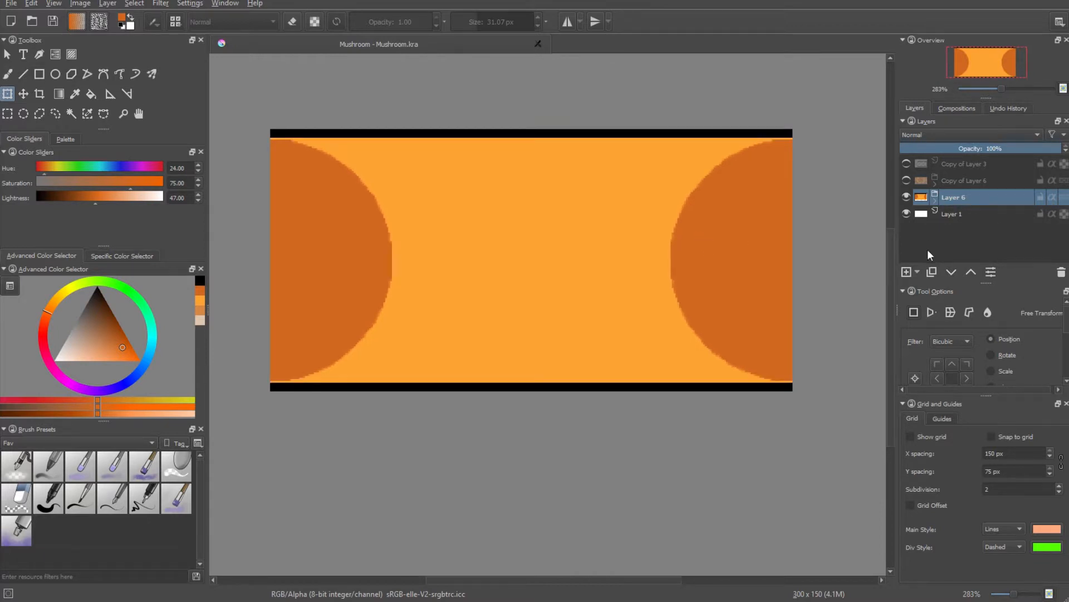
drag(538, 244, 523, 251)
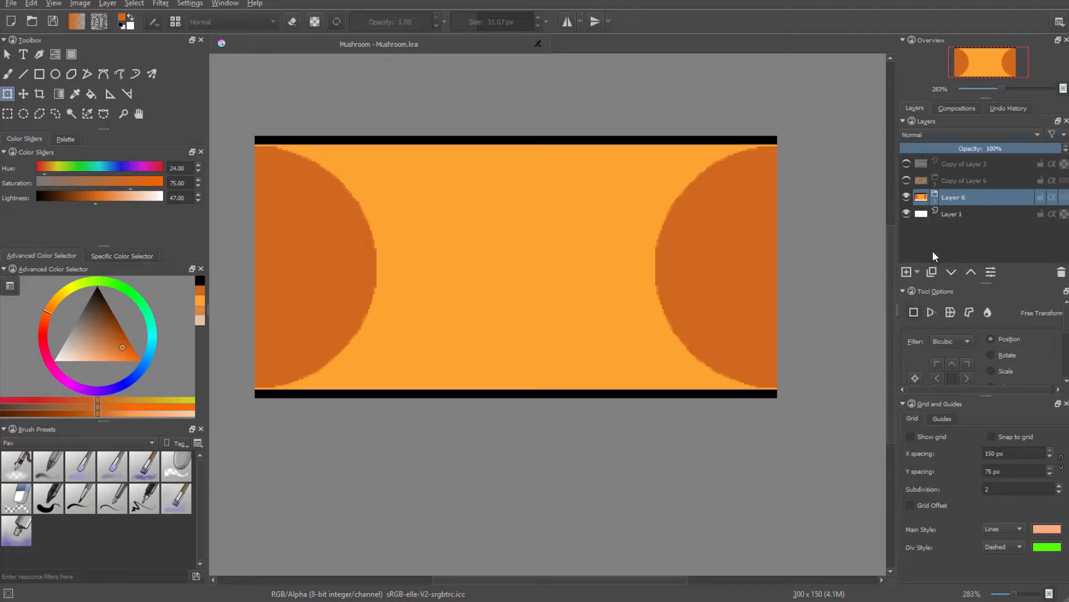
click(917, 270)
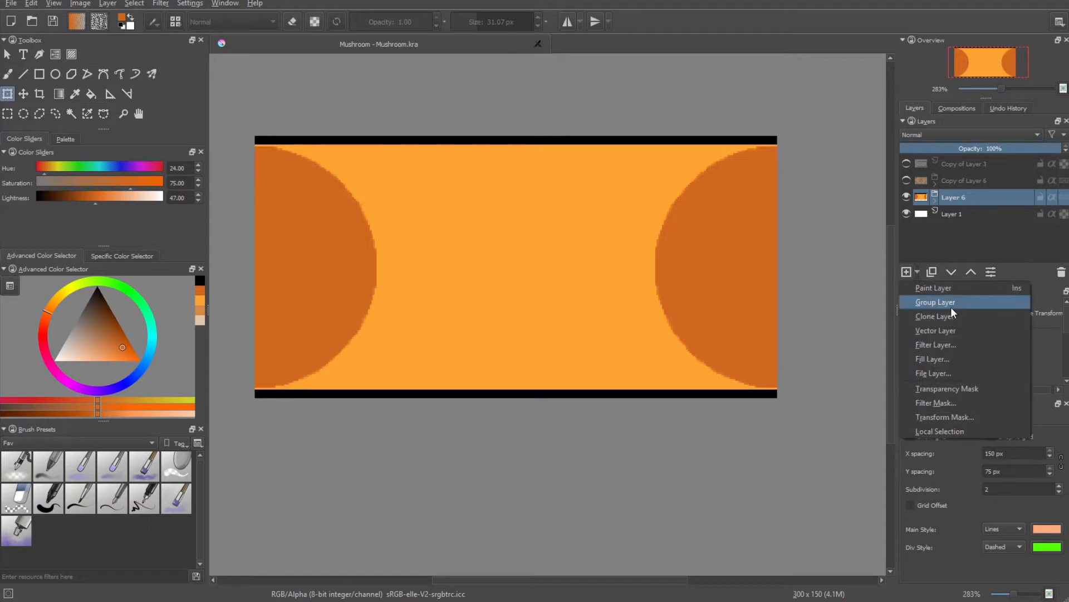
click(924, 256)
click(914, 272)
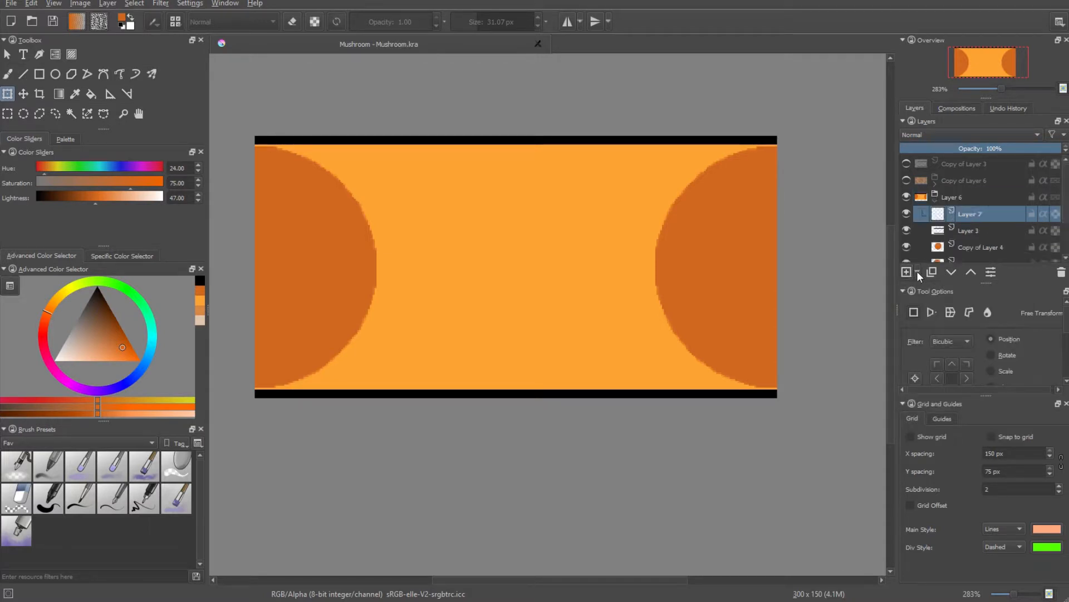
key(ctrl+z)
click(955, 199)
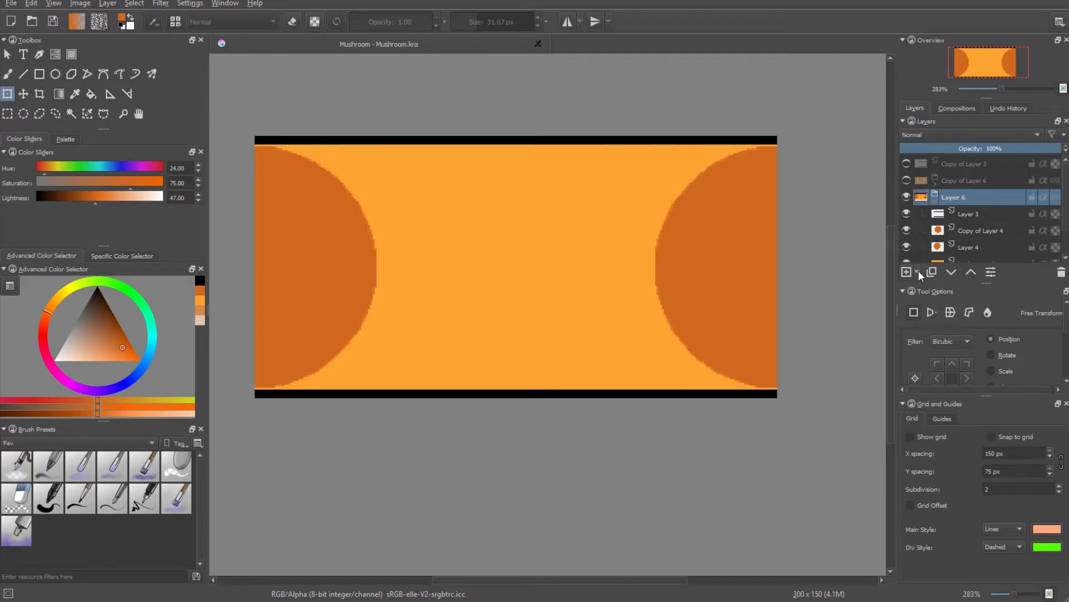
Look through the available layer types and the layers inside Layer 6, collapse that group and select it.
click(918, 271)
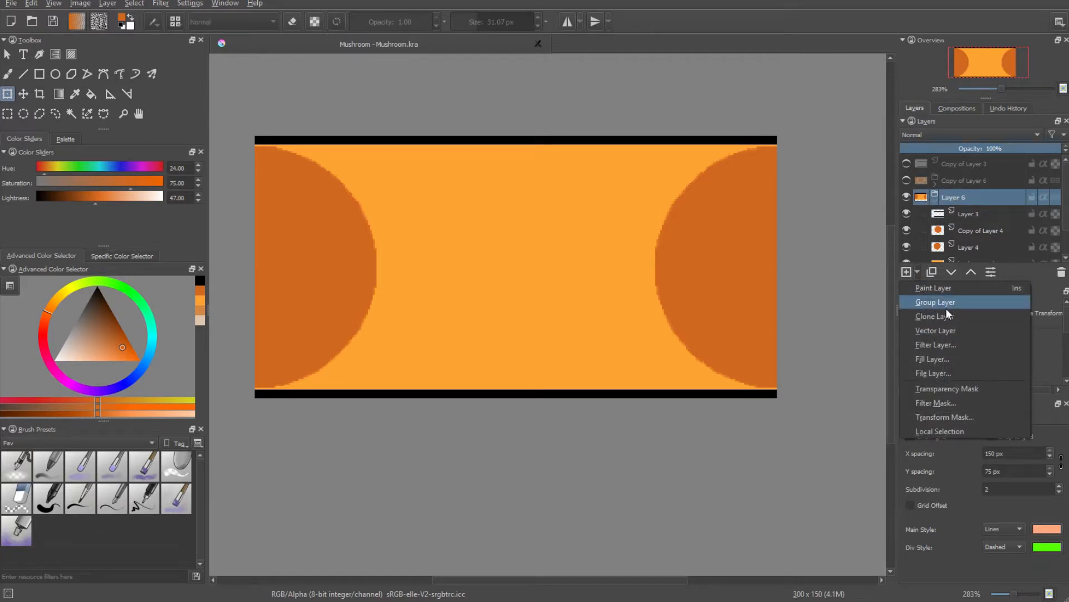
click(985, 215)
scroll(985, 215, down, 1)
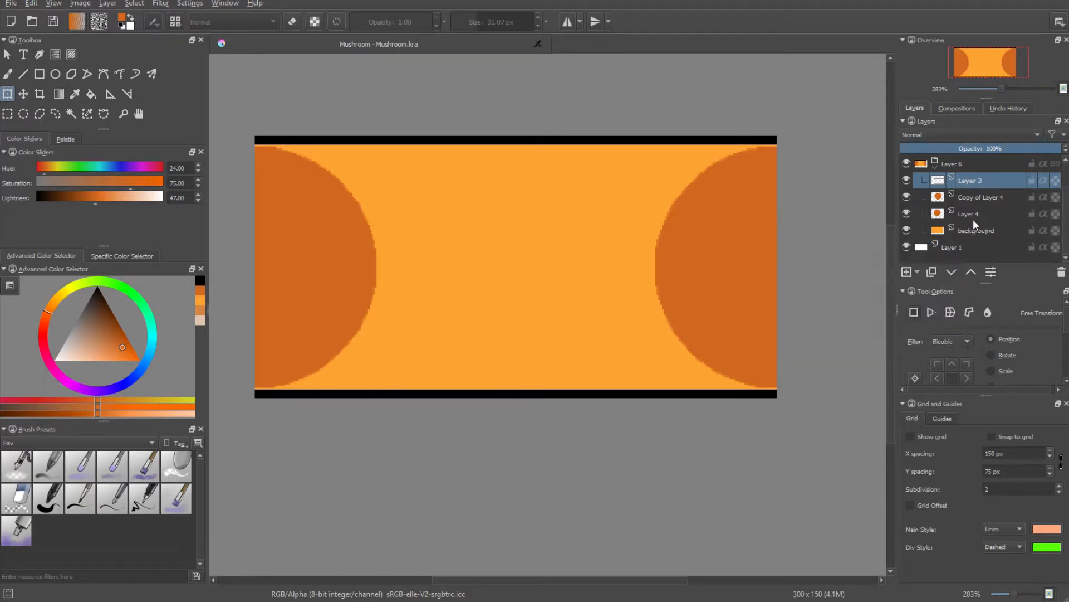
scroll(977, 219, up, 1)
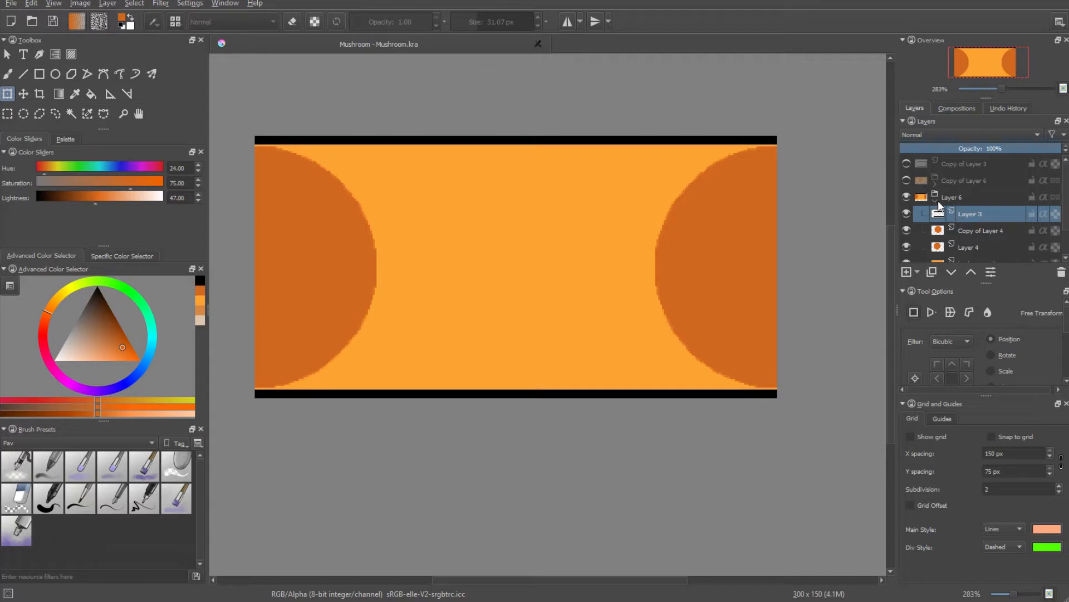
click(937, 193)
click(961, 199)
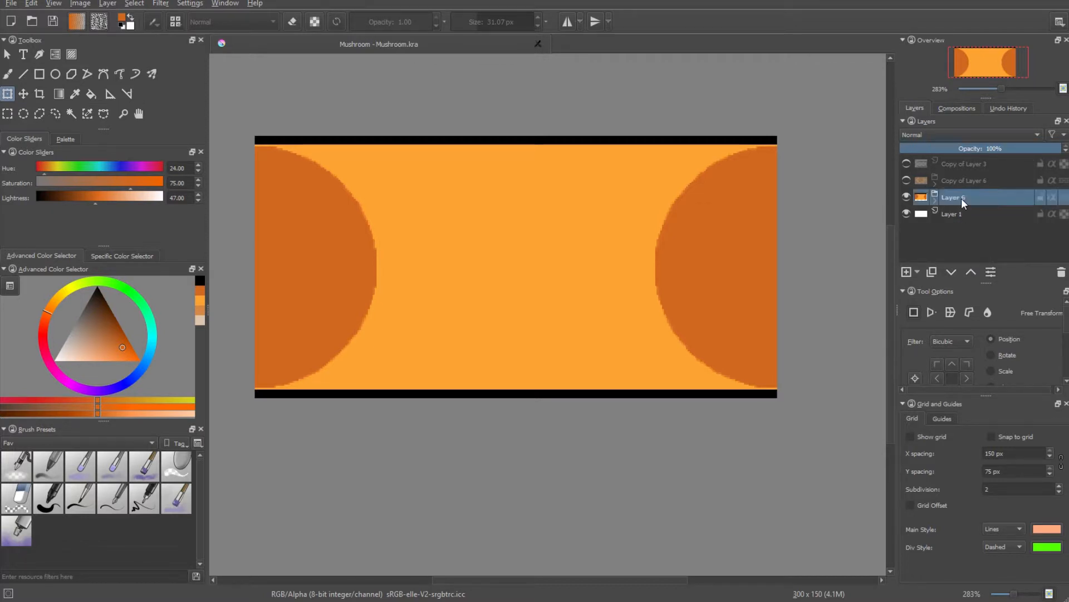
Duplicate the Layer 6 group and expand the new copy to show its layers.
click(935, 271)
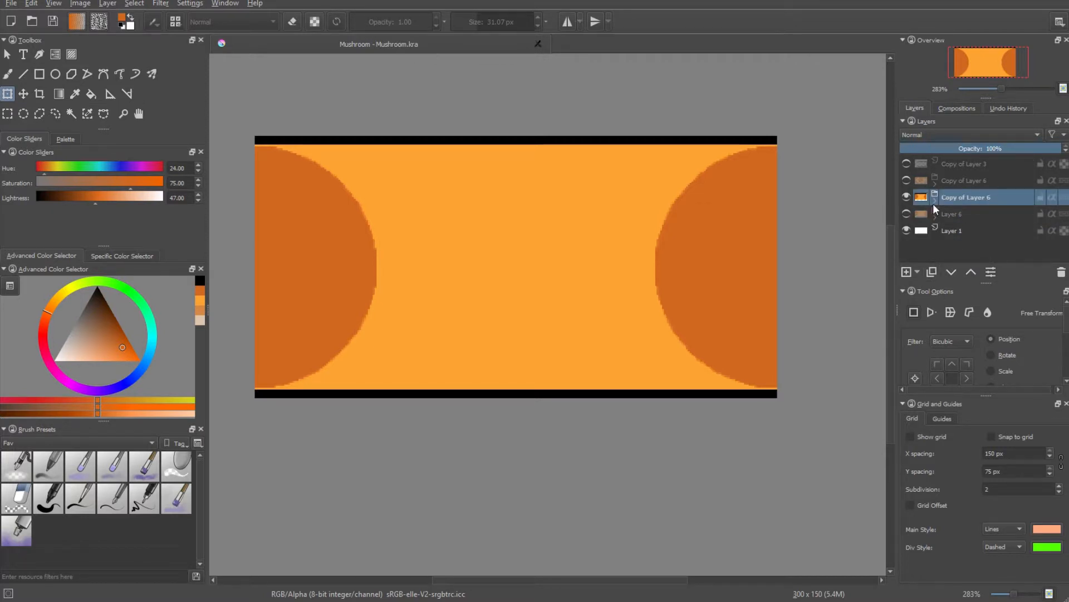
scroll(680, 207, right, 2)
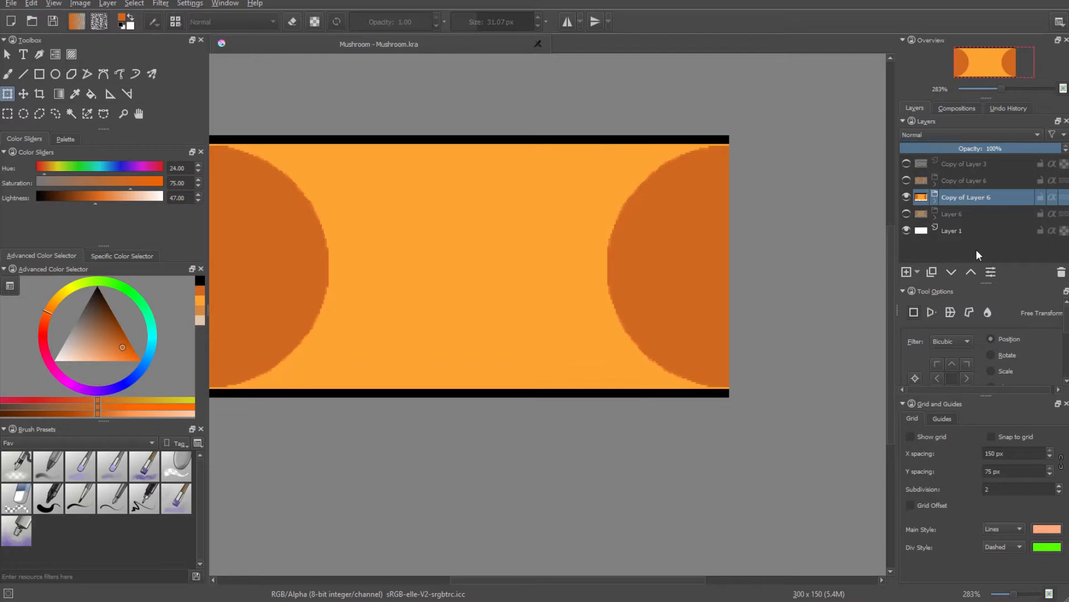
click(935, 201)
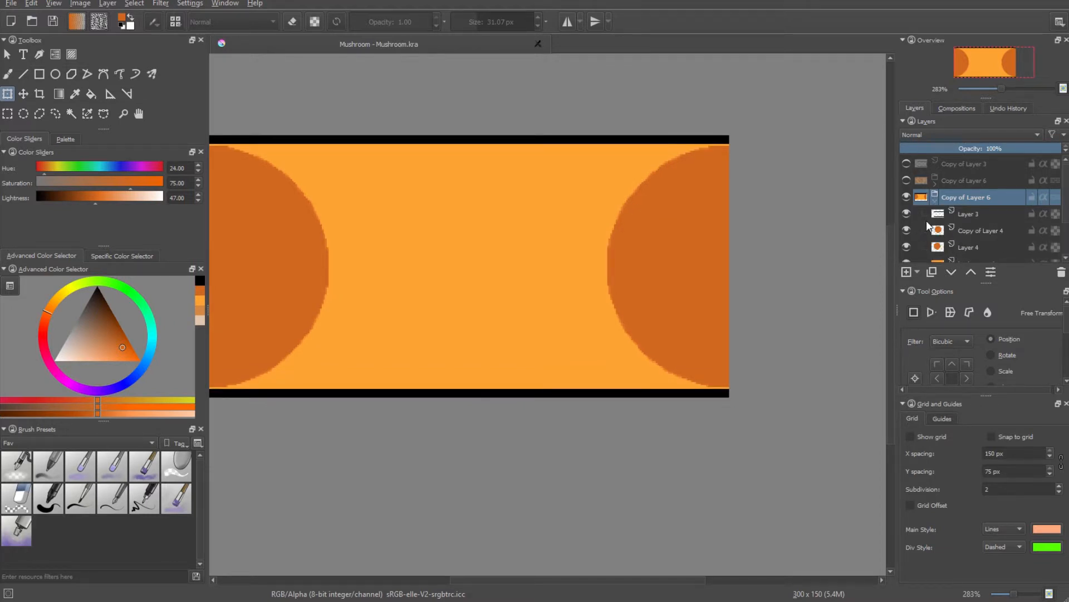
Check which circle each layer in the copied group holds, then hide Layer 4 to remove the right-hand circle.
click(964, 228)
click(906, 230)
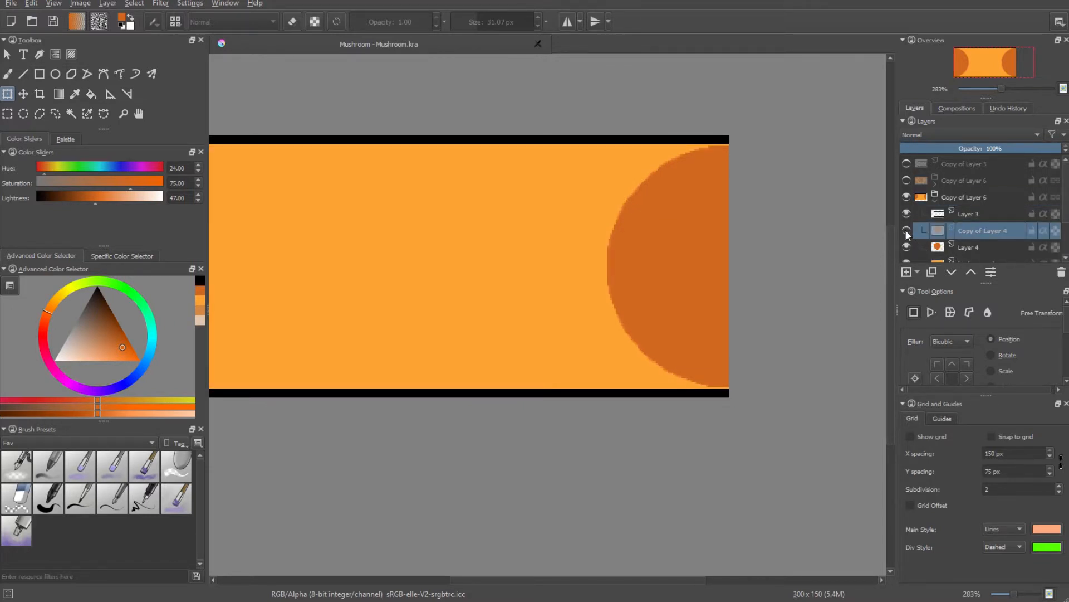
click(906, 230)
click(907, 247)
click(907, 247)
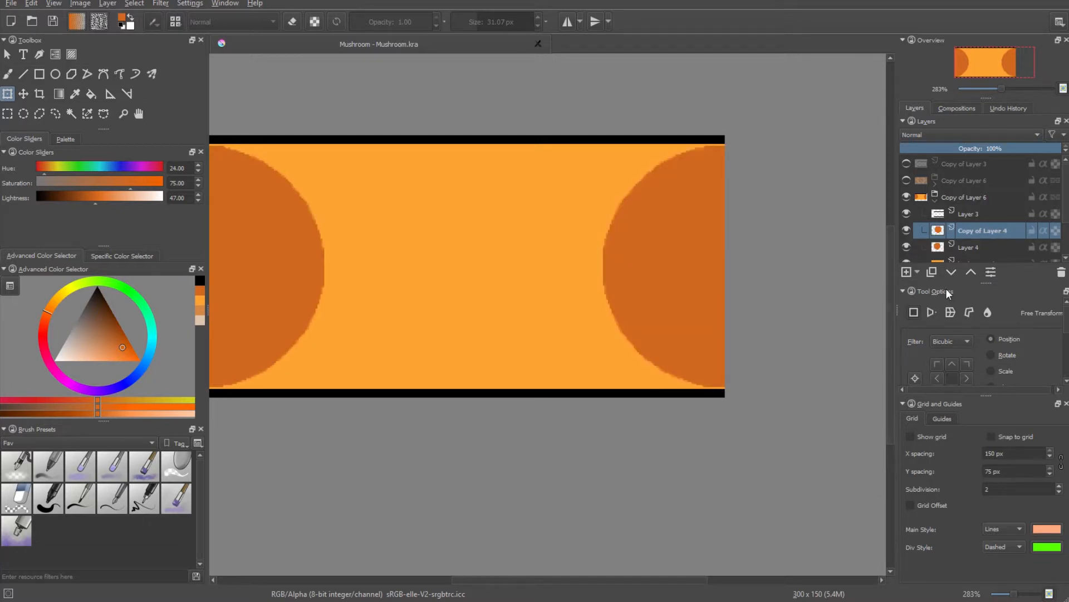
click(906, 247)
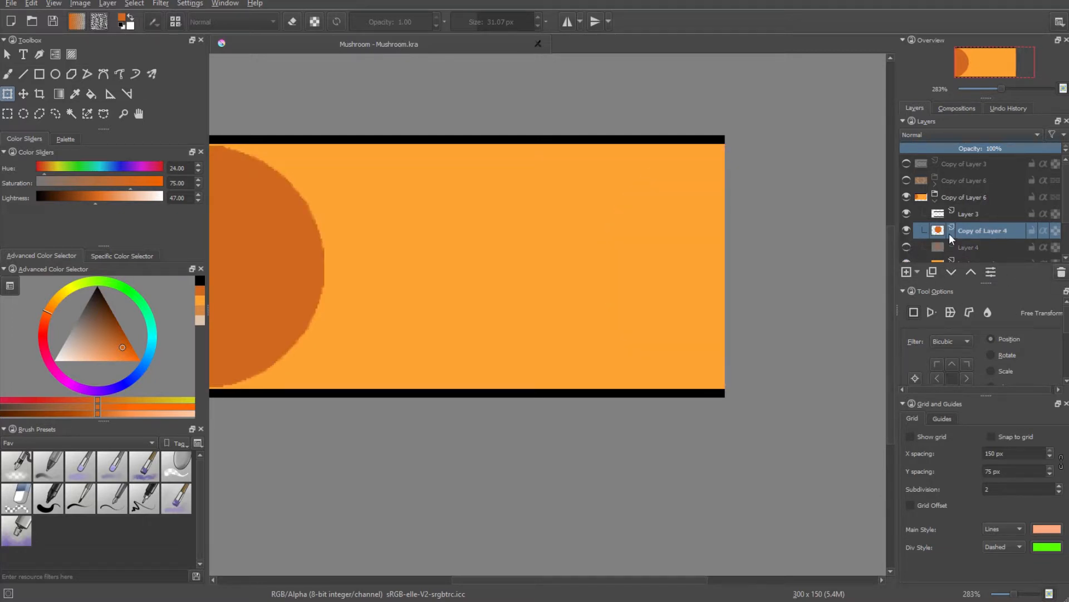
click(959, 246)
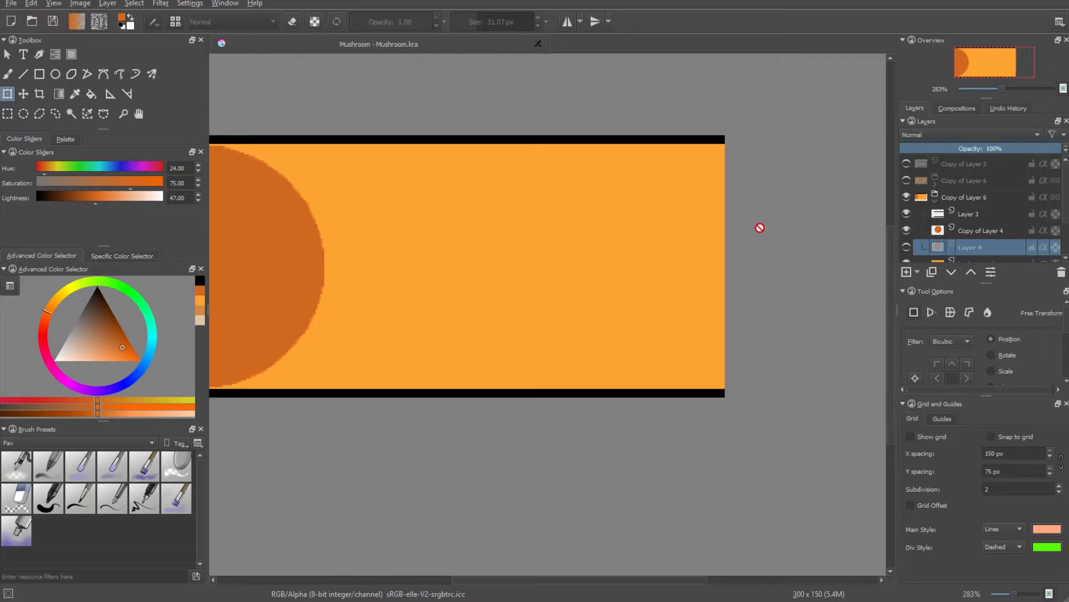
Show the Copy of Layer 3 border and move it into the visible Copy of Layer 6 group, above Layer 3.
key(b)
click(908, 166)
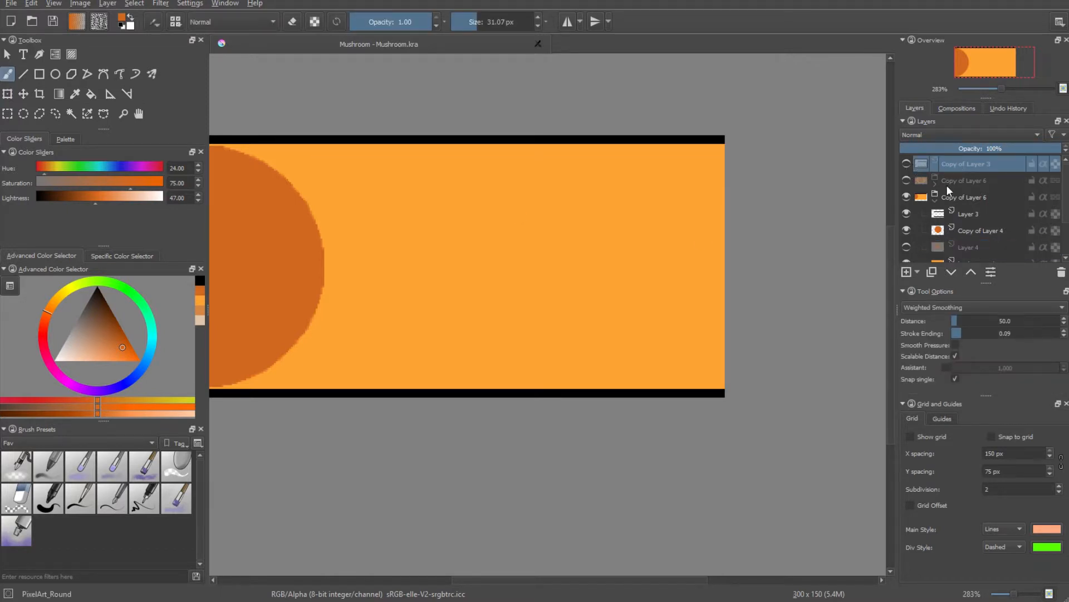
drag(532, 148, 616, 166)
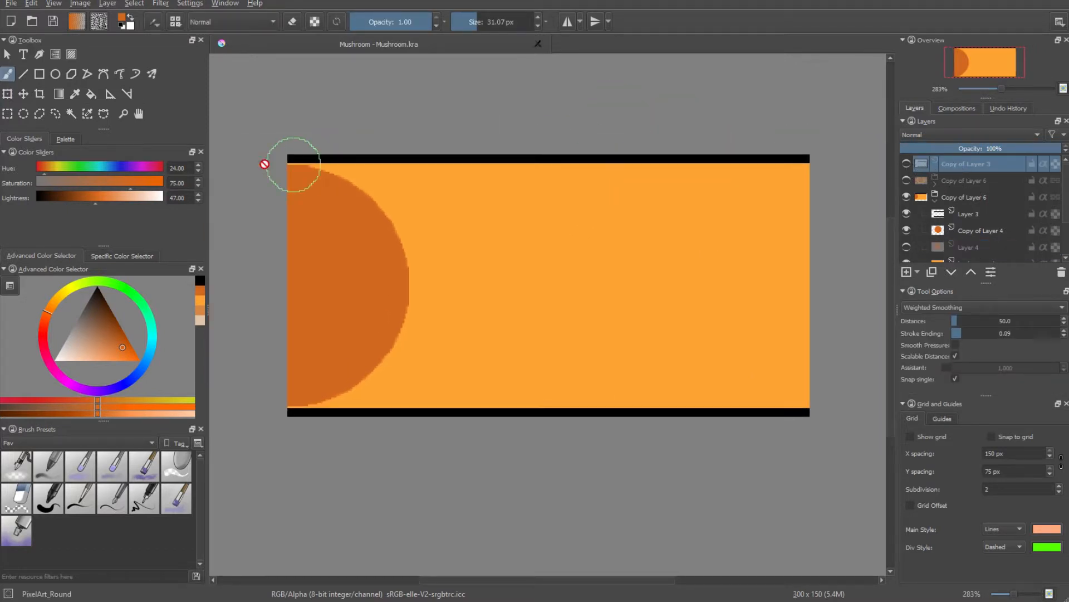
click(906, 163)
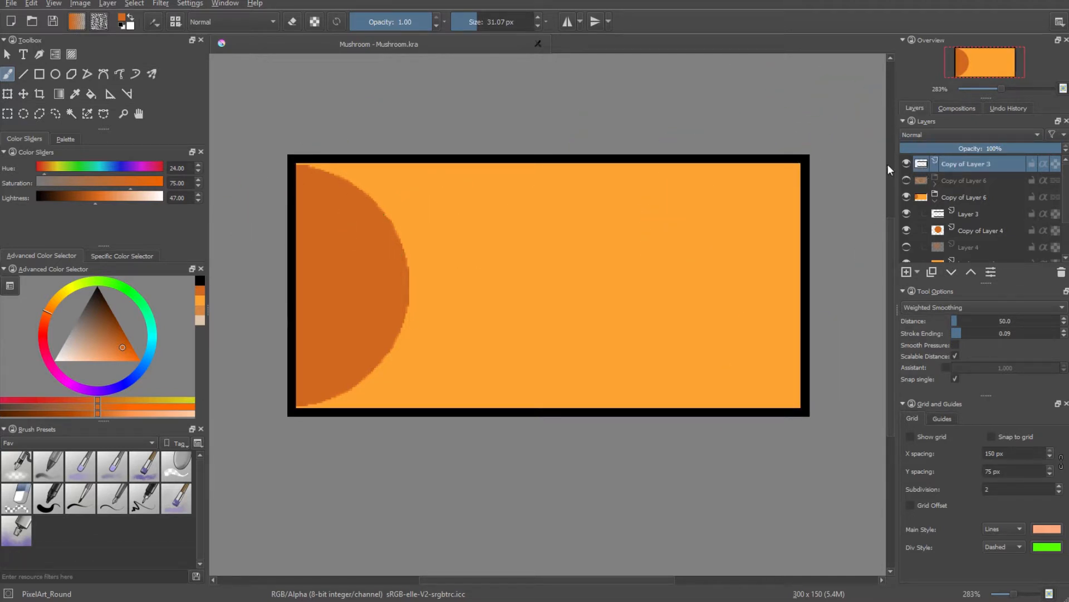
drag(951, 164, 971, 212)
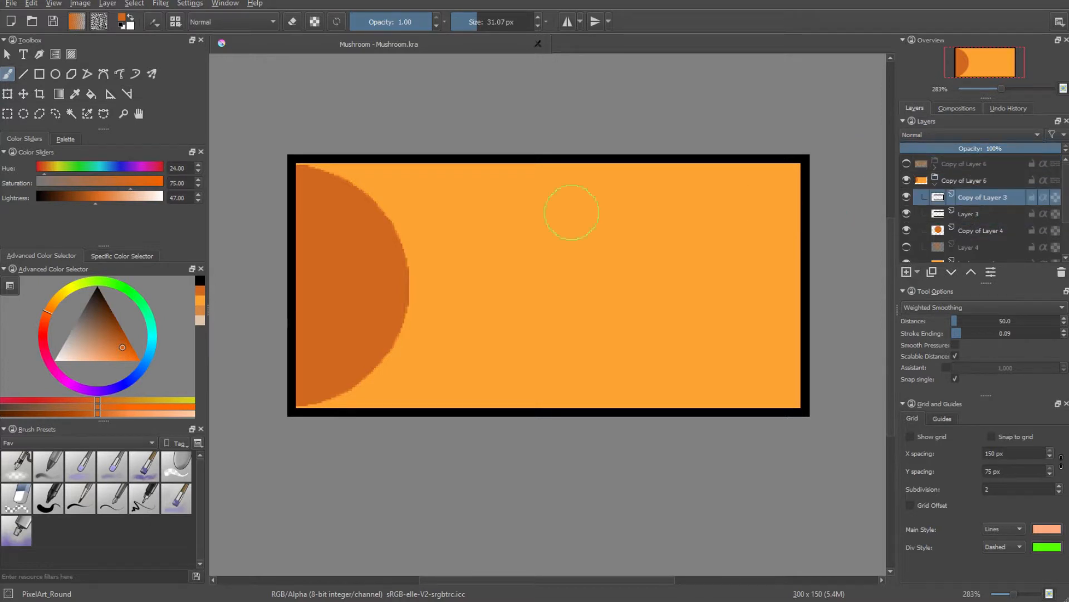
Erase the left vertical black bar from Copy of Layer 3 with the Eraser_hard brush at 53.13 px.
click(17, 498)
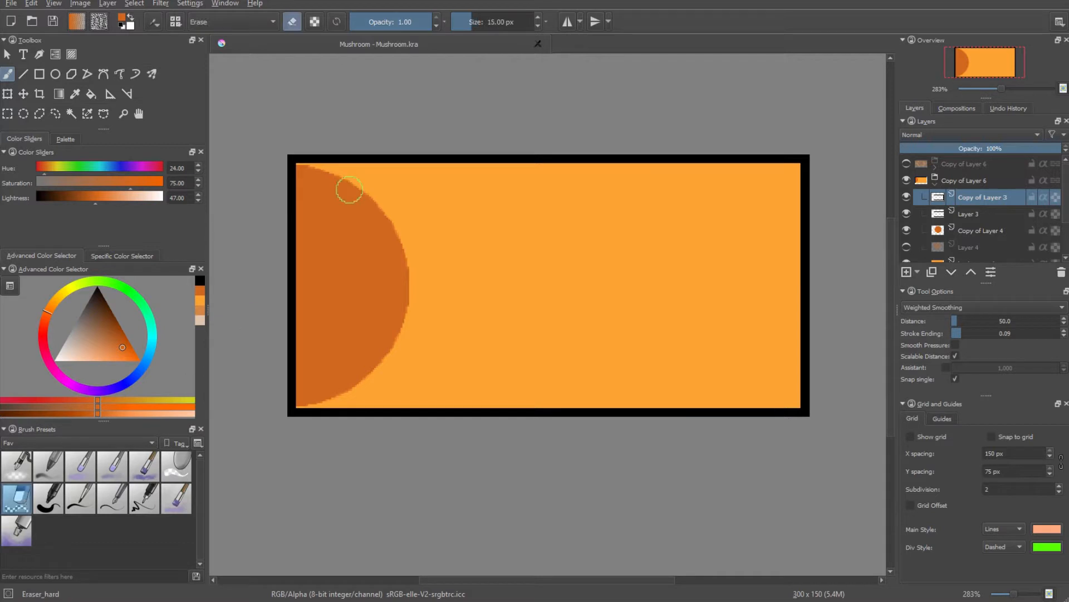
click(519, 25)
mouse_move(294, 139)
mouse_down()
mouse_move(277, 375)
mouse_move(332, 393)
mouse_up()
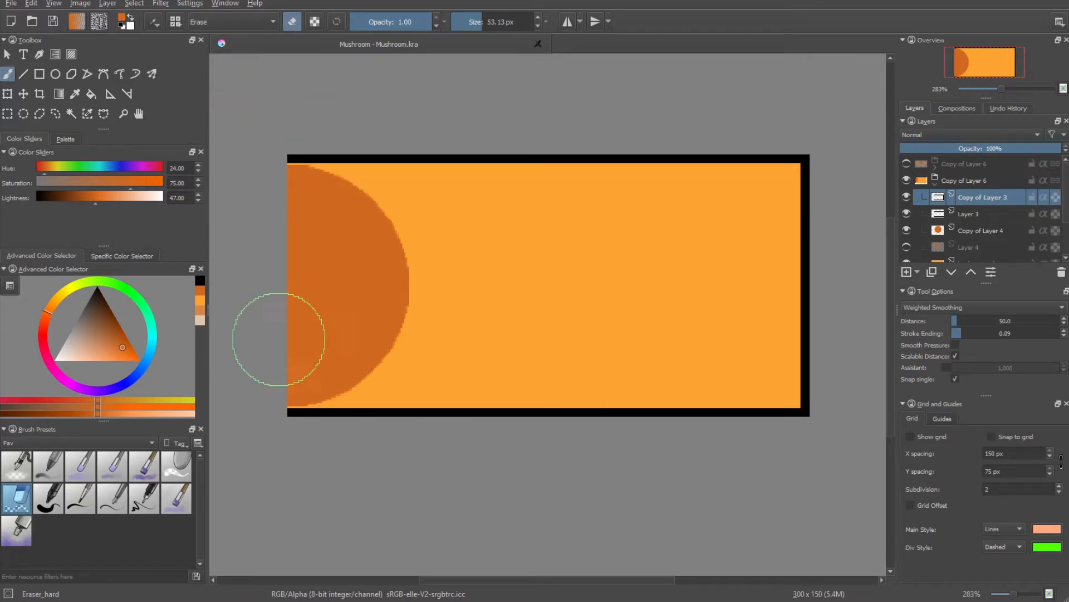
drag(329, 269, 283, 284)
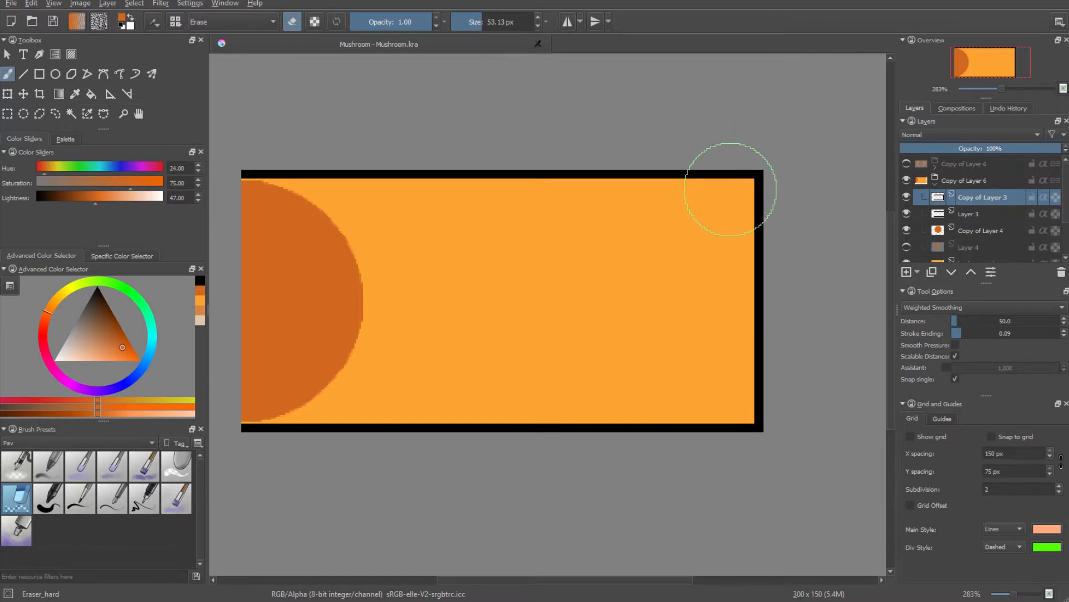
Set the painting colour to black and switch to the PixelArt_Round brush at a size of 2 px.
drag(713, 215, 668, 220)
scroll(778, 199, up, 1)
drag(769, 200, 732, 224)
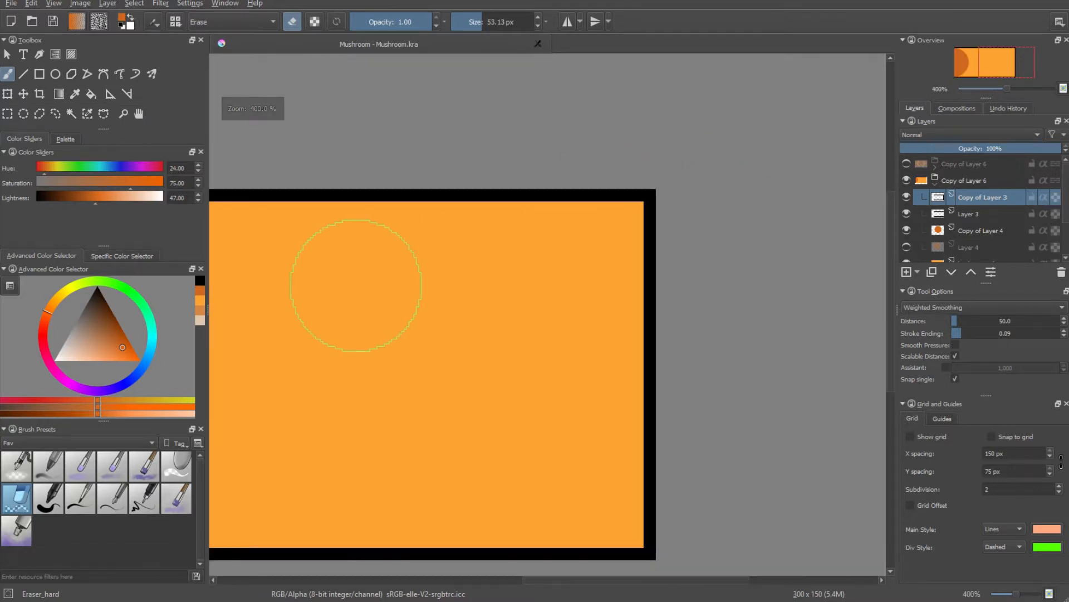
key(d)
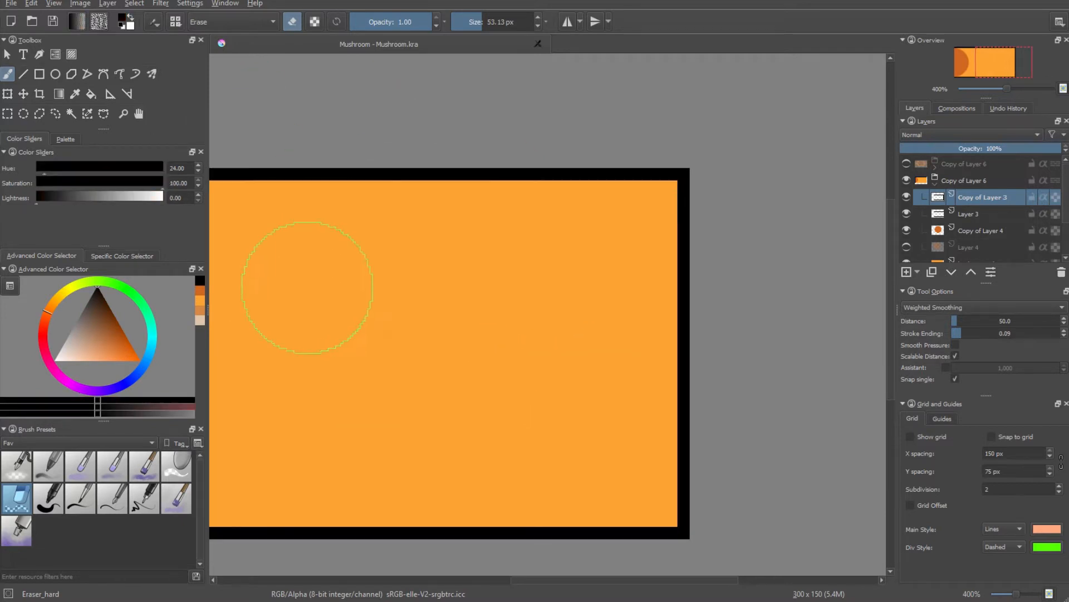
right_click(434, 272)
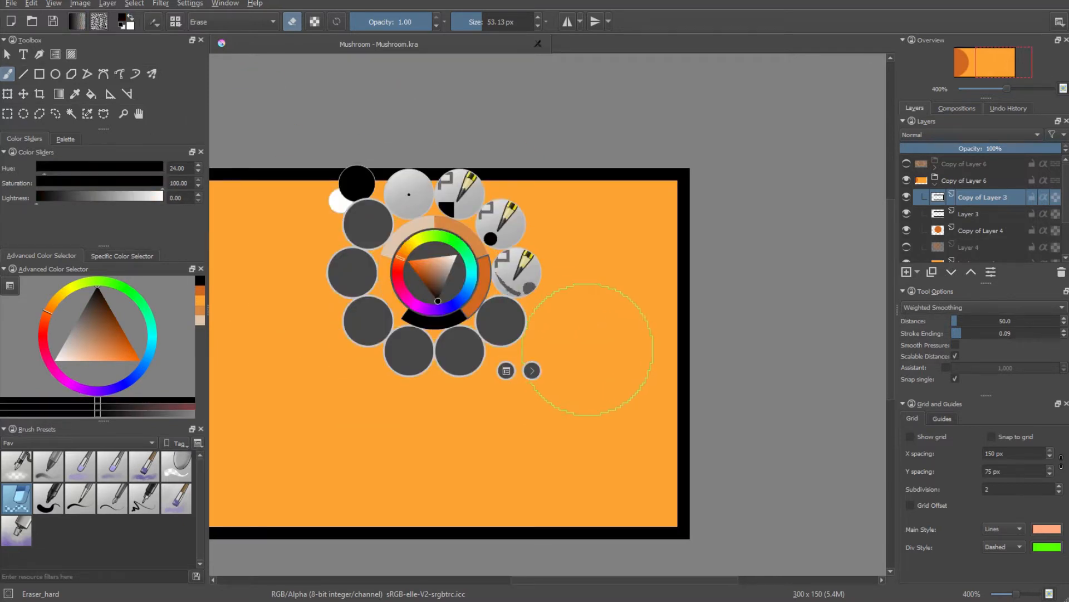
click(500, 222)
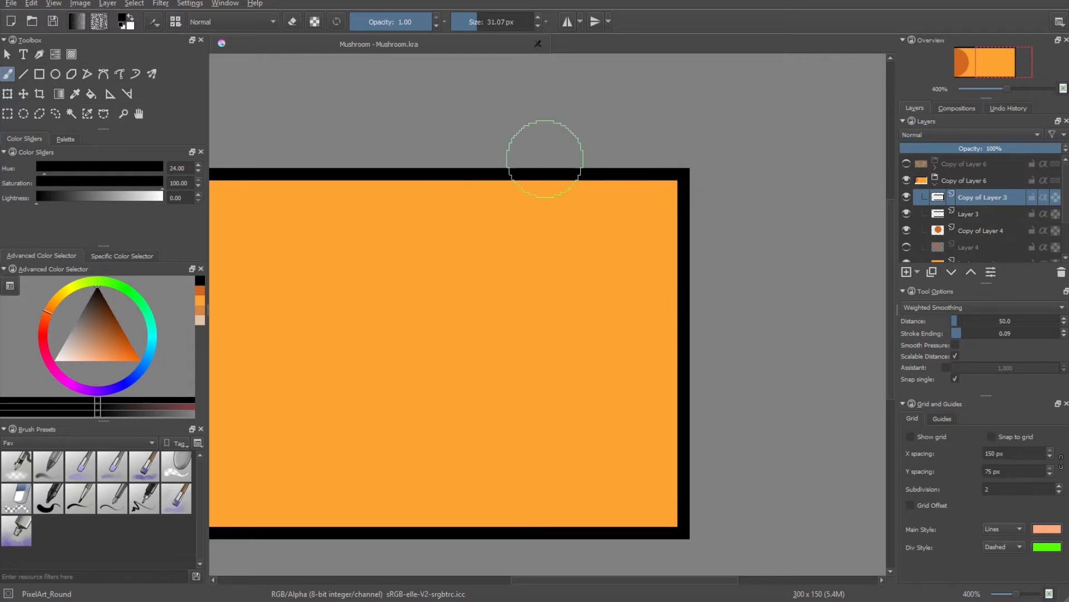
drag(500, 21, 470, 24)
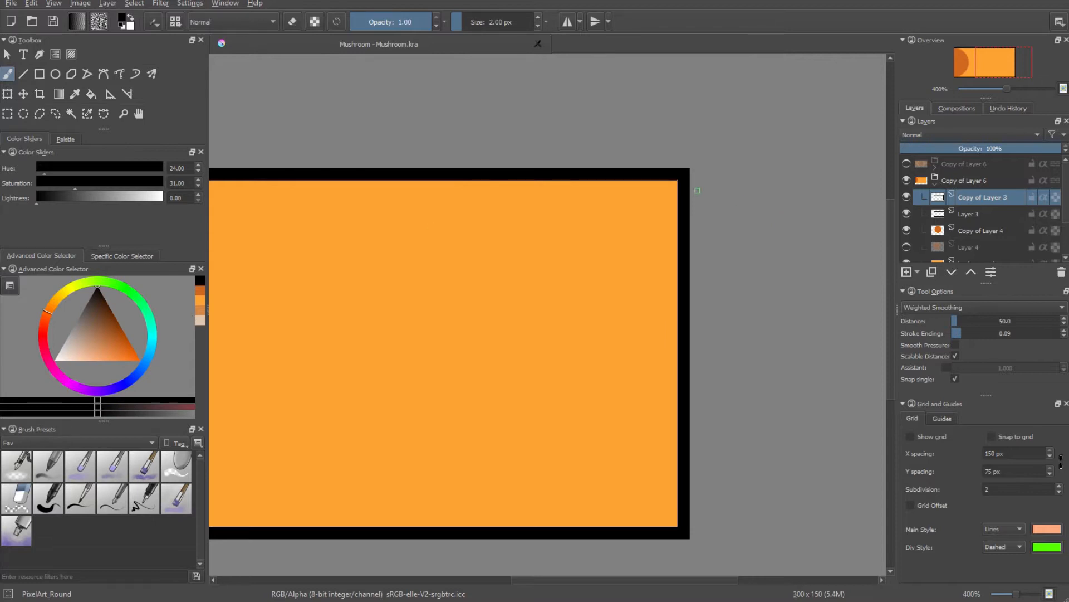
Try a small black touch-up along the inner edge of the border at the canvas's upper-right corner.
scroll(786, 242, up, 2)
drag(624, 161, 630, 228)
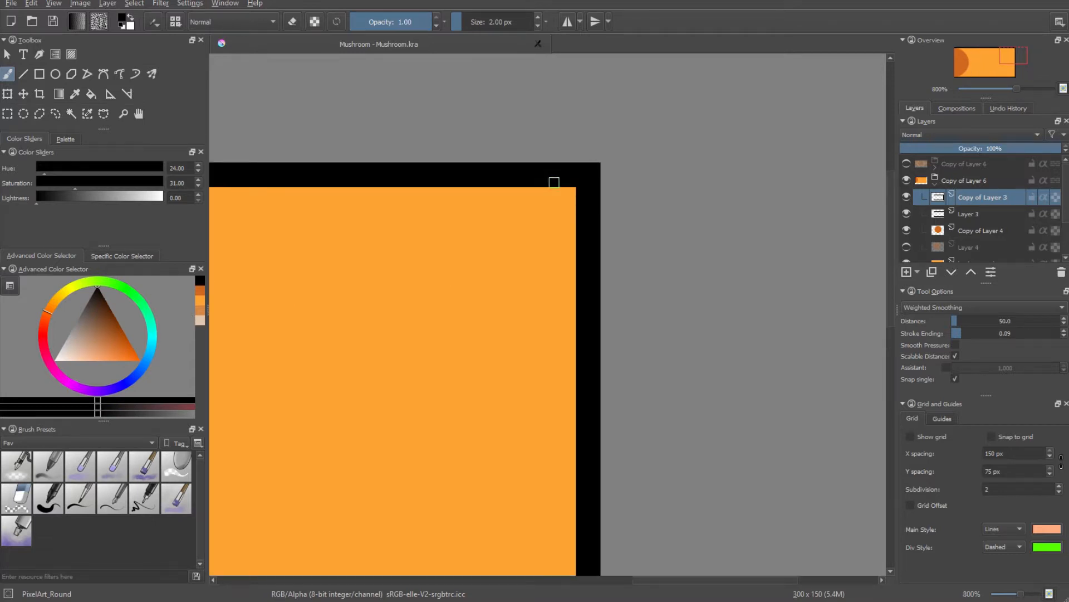
scroll(555, 182, down, 2)
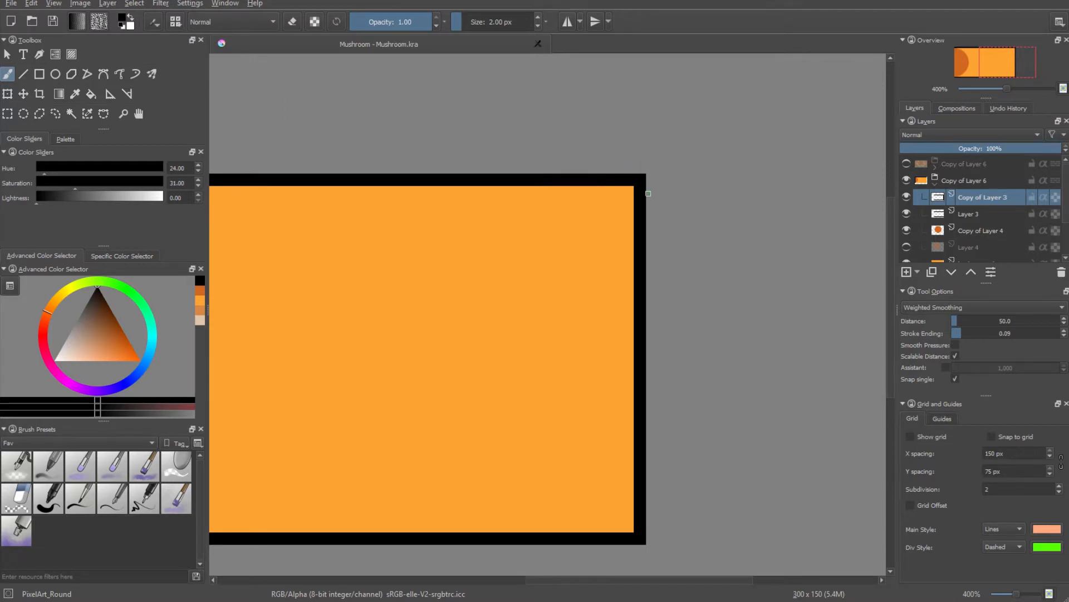
scroll(613, 158, down, 2)
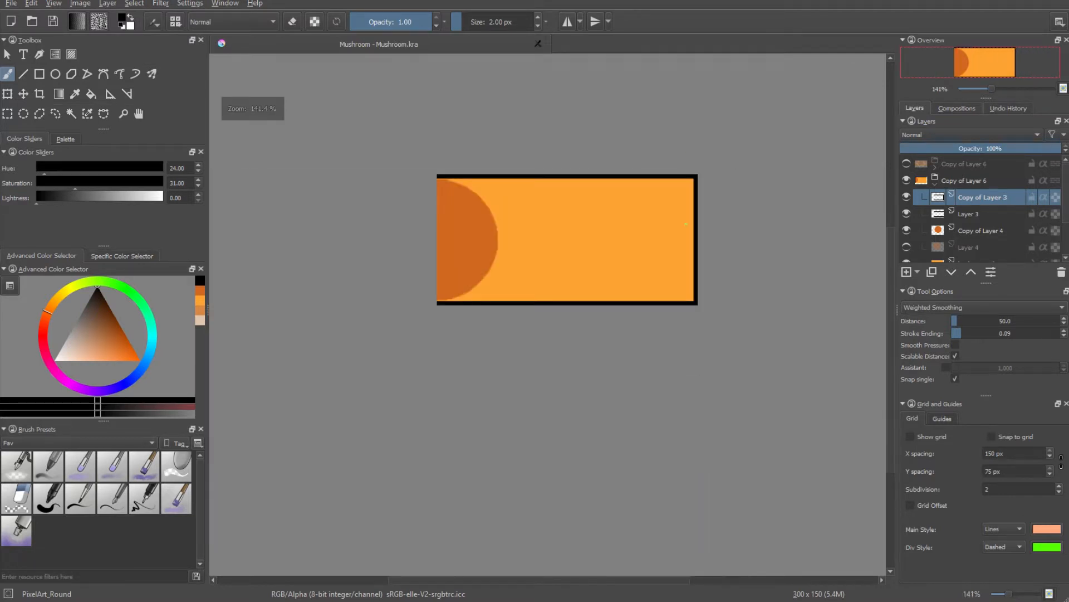
scroll(769, 196, up, 1)
scroll(770, 196, up, 1)
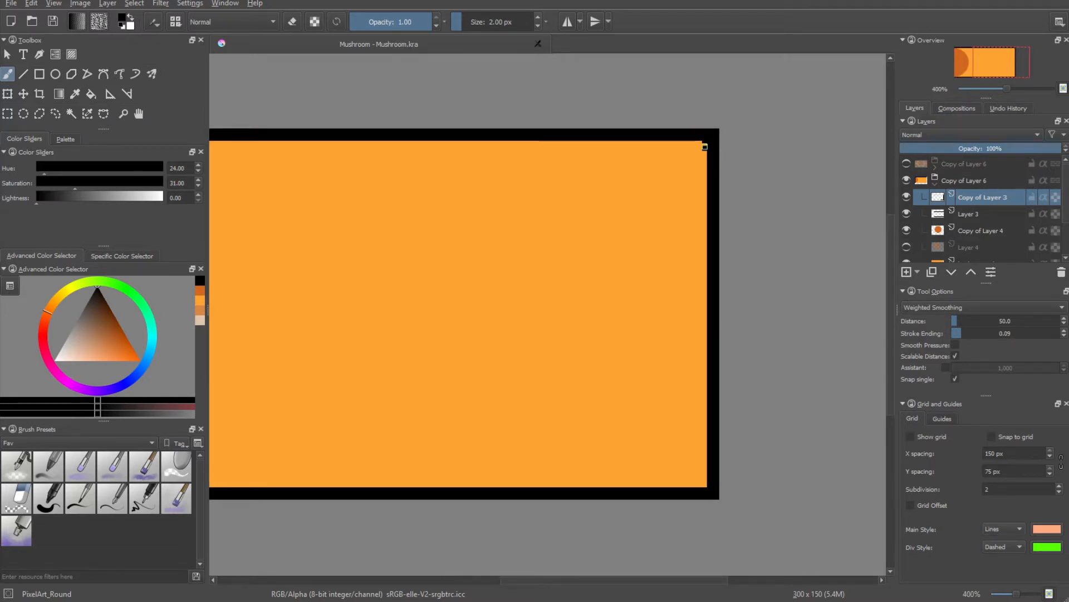
mouse_move(691, 140)
mouse_down()
mouse_move(716, 219)
mouse_move(711, 460)
mouse_move(707, 479)
mouse_move(676, 498)
mouse_move(704, 487)
mouse_move(712, 478)
mouse_move(694, 493)
mouse_move(709, 455)
mouse_up()
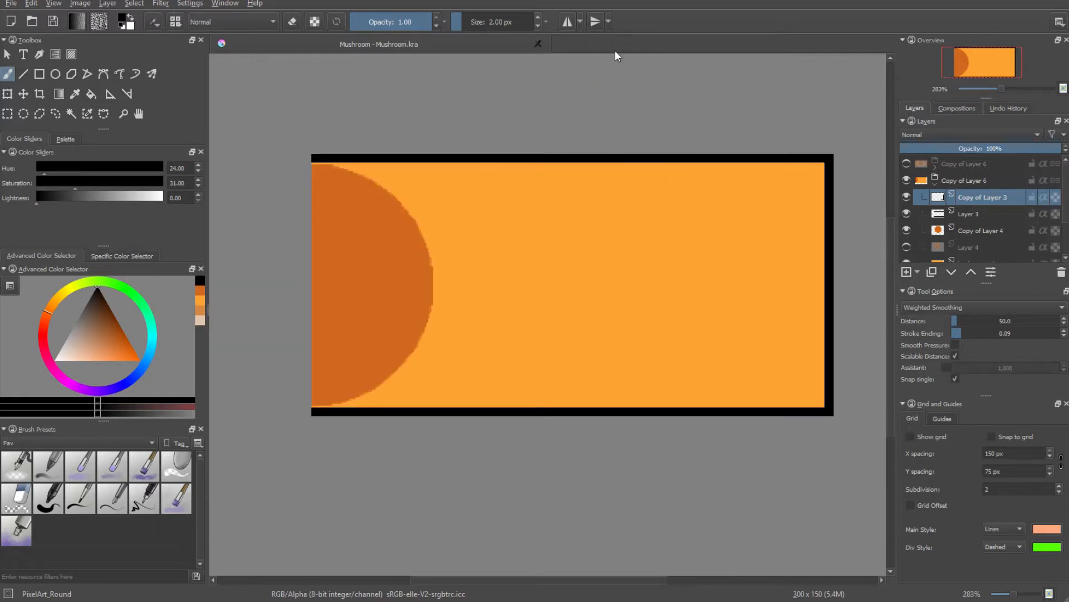
Turn on mirroring across the canvas's horizontal centre line, test it with black scribbles and undo them.
click(594, 26)
drag(632, 198, 576, 205)
scroll(517, 139, down, 2)
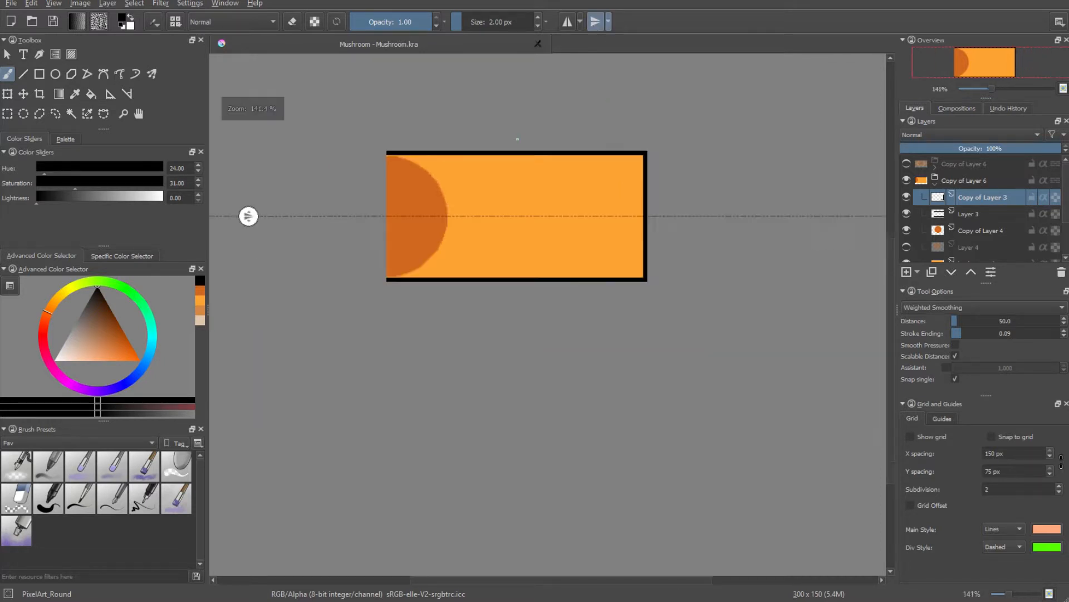
scroll(517, 139, up, 2)
mouse_move(494, 189)
mouse_down()
mouse_move(472, 225)
mouse_move(501, 184)
mouse_move(452, 187)
mouse_move(458, 231)
mouse_move(536, 225)
mouse_move(460, 183)
mouse_move(489, 241)
mouse_move(467, 167)
mouse_move(494, 206)
mouse_up()
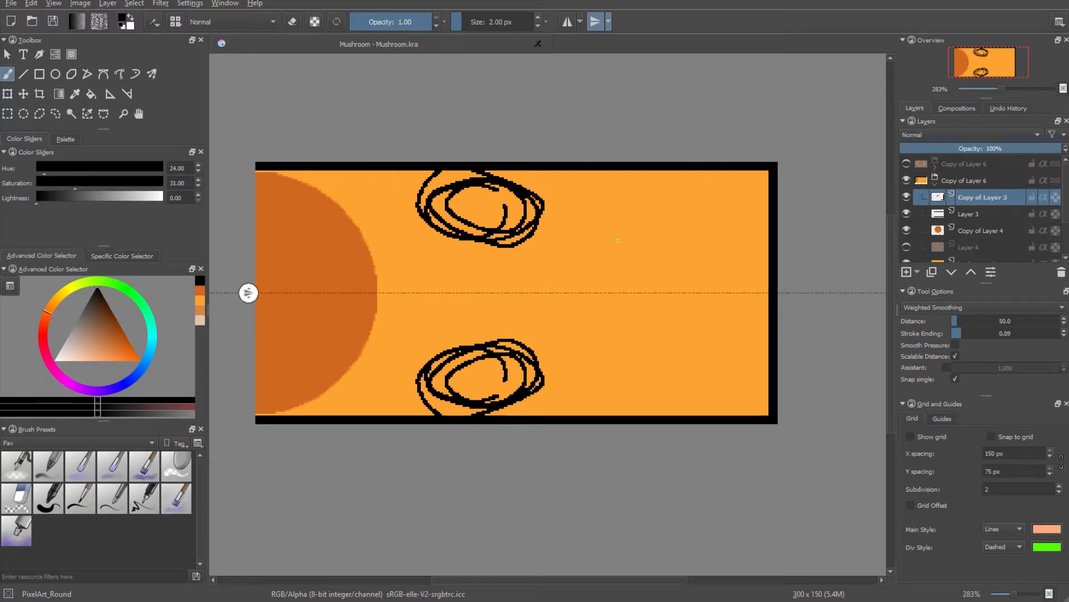
key(ctrl+z)
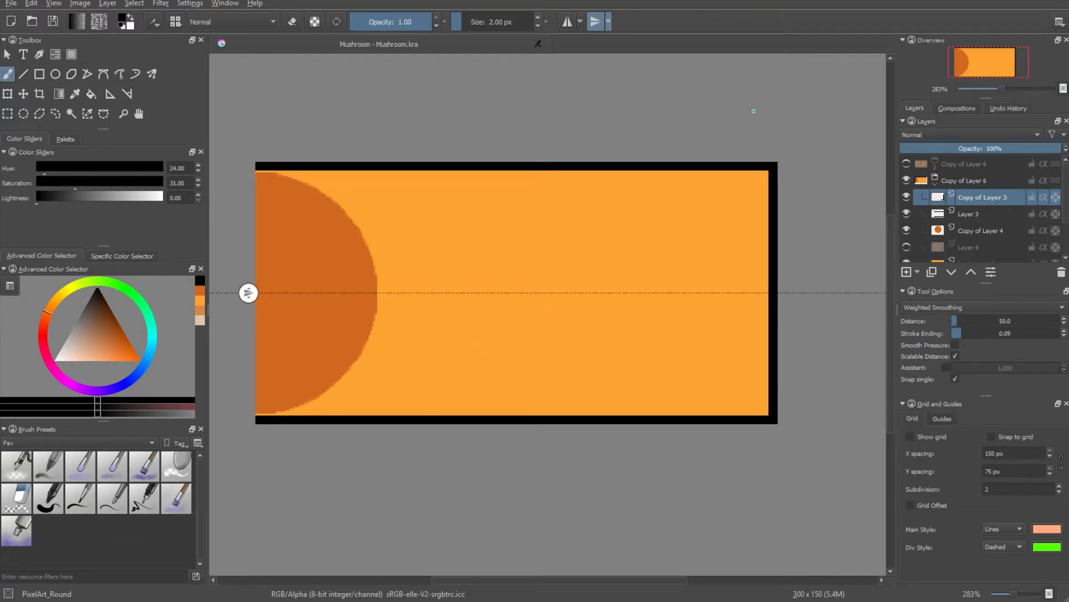
Hide and show Copy of Layer 3 and Layer 3 in turn to compare which parts of the border each holds.
drag(754, 111, 675, 137)
scroll(751, 175, up, 1)
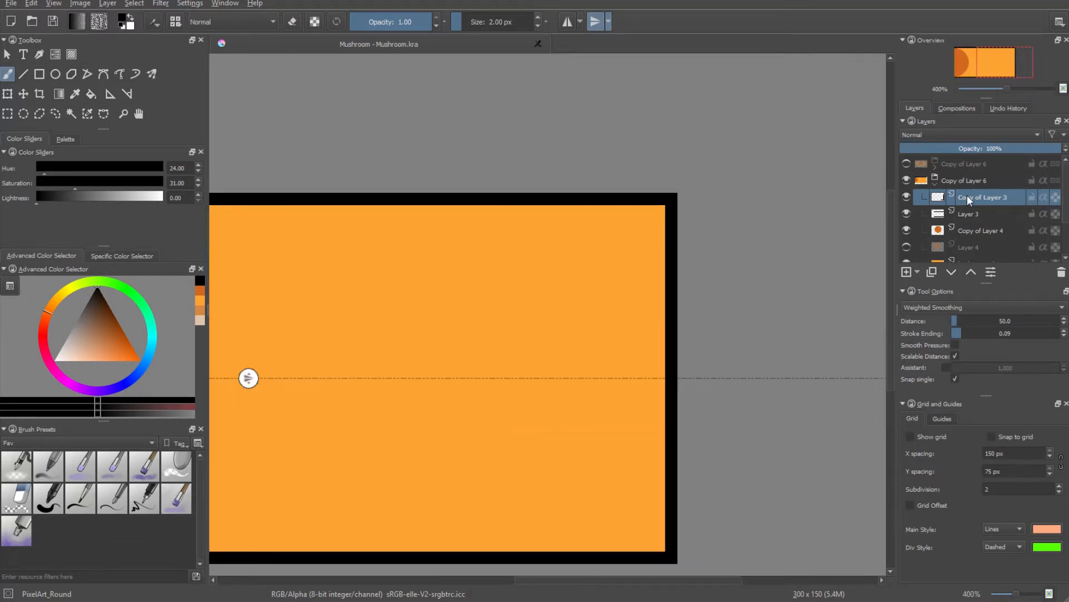
right_click(967, 195)
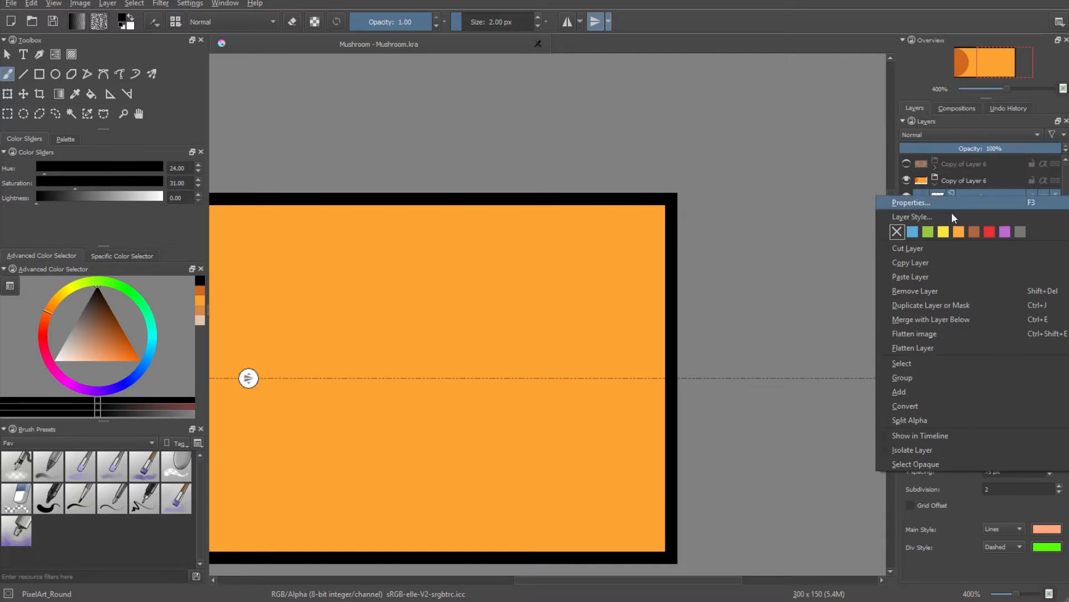
key(Escape)
click(907, 196)
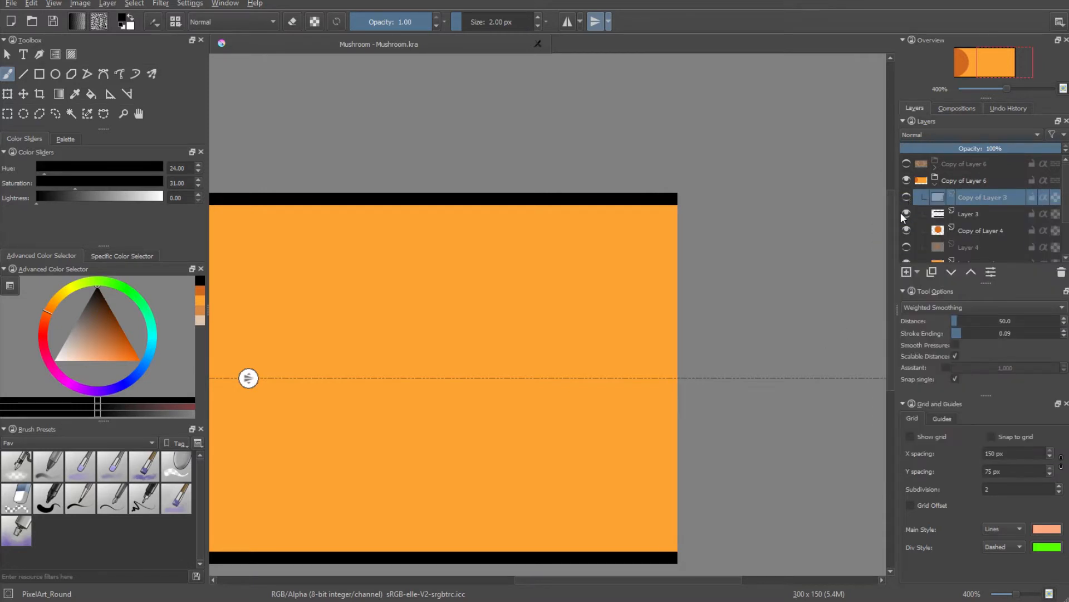
click(904, 213)
click(905, 214)
click(907, 197)
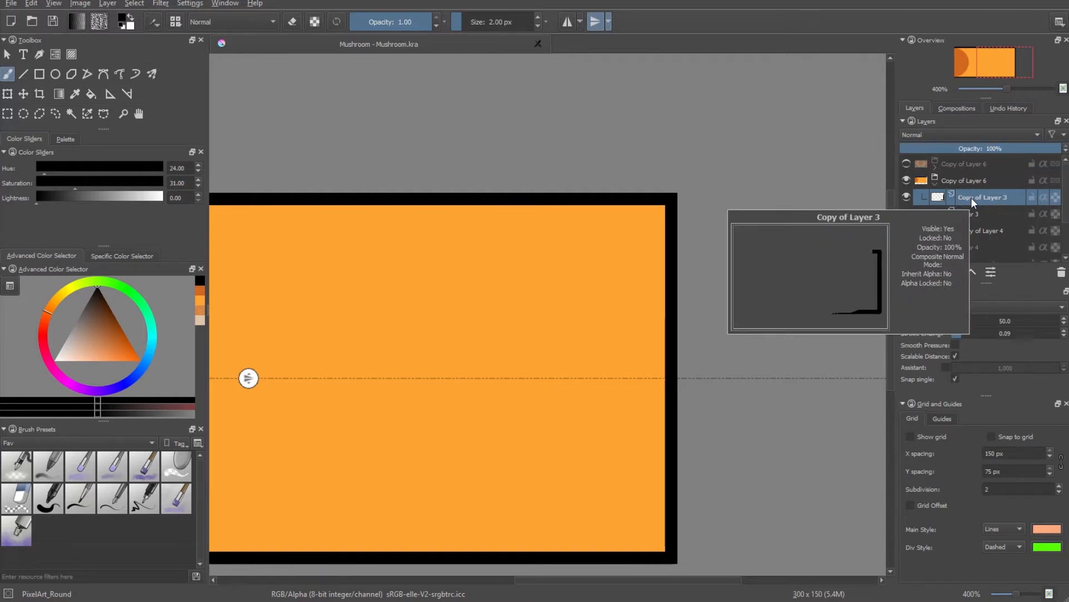
Merge Copy of Layer 3 into Layer 3 and check the combined border by toggling its visibility.
right_click(1005, 191)
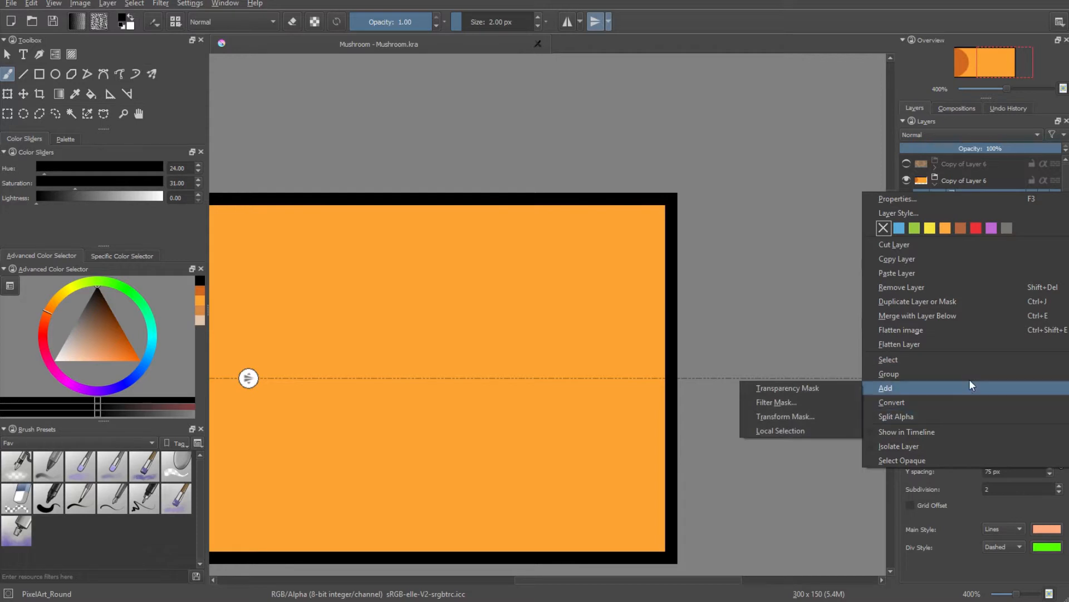
click(952, 316)
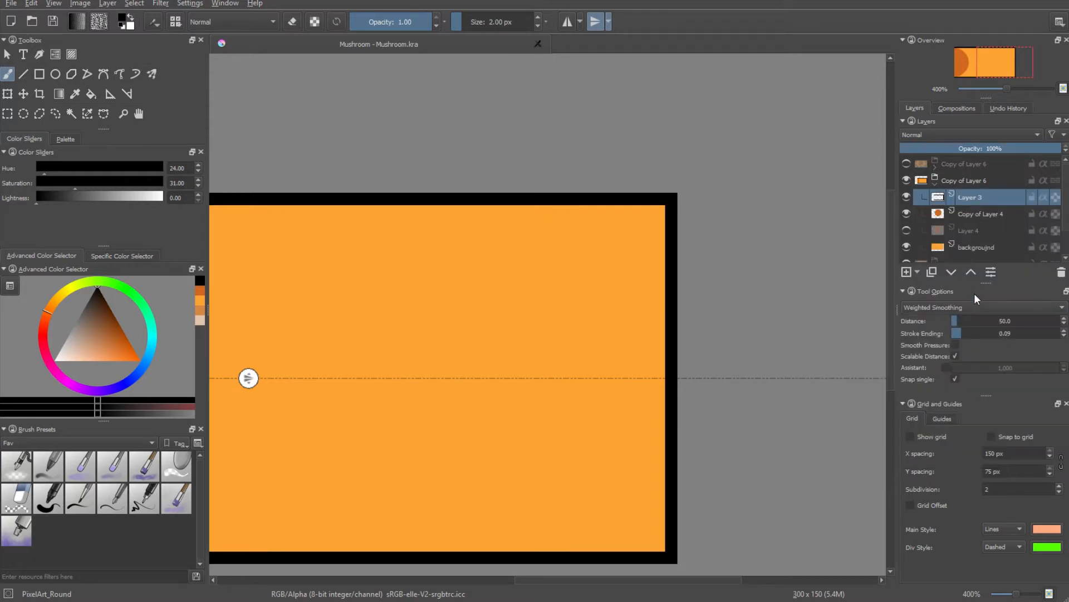
click(907, 196)
click(907, 197)
scroll(497, 357, down, 2)
scroll(552, 327, up, 1)
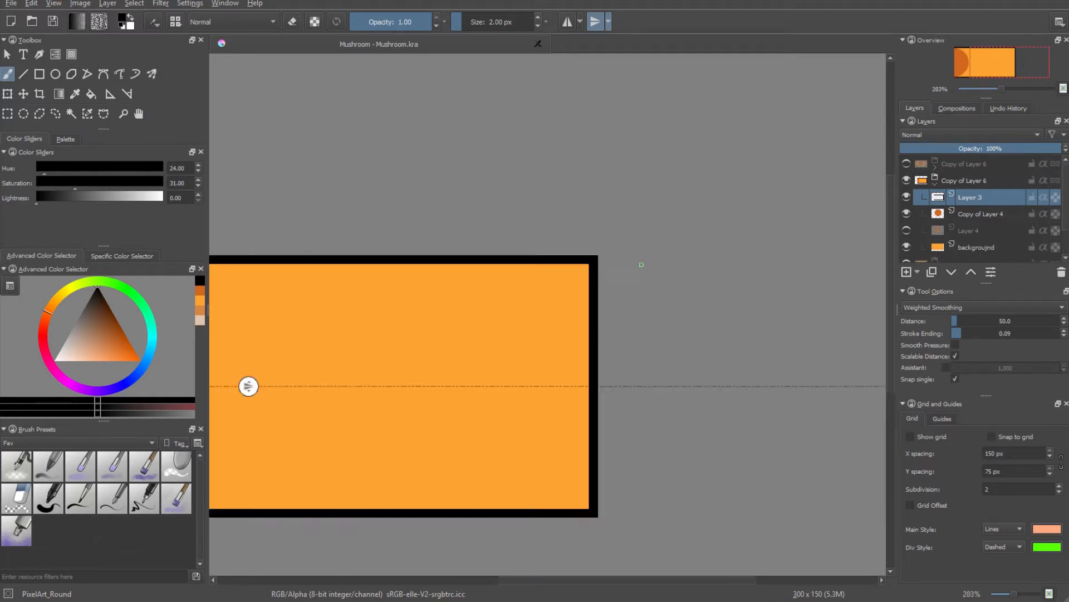
scroll(546, 303, up, 2)
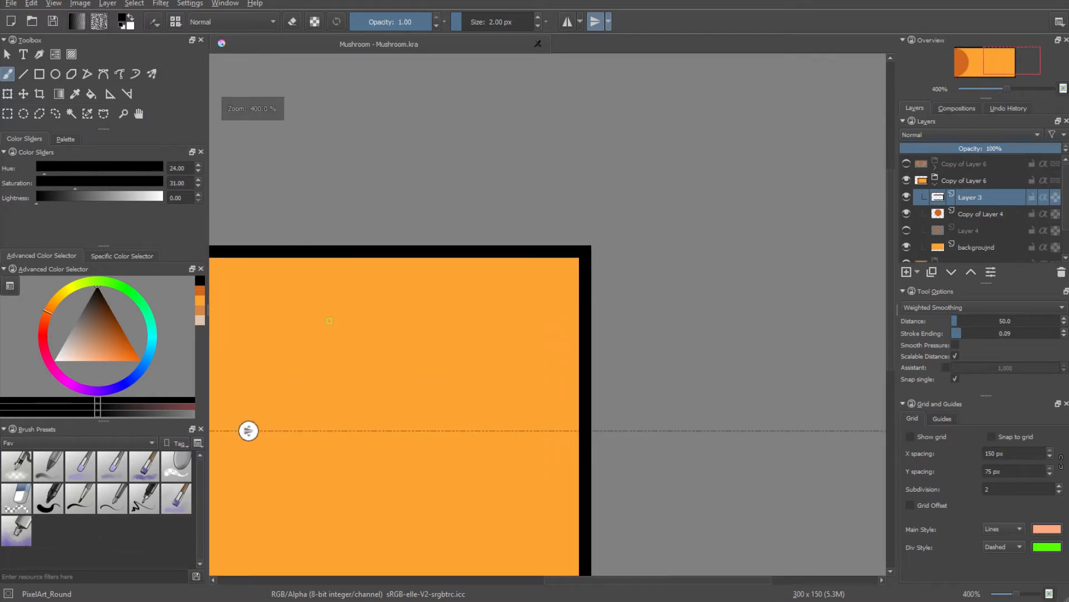
drag(611, 213, 620, 141)
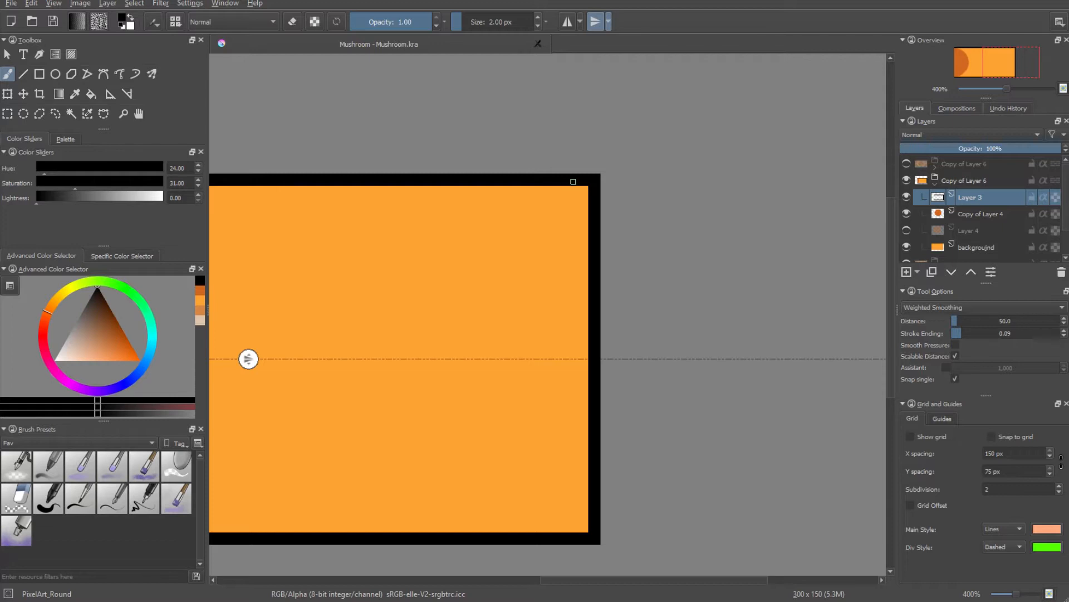
scroll(673, 151, down, 2)
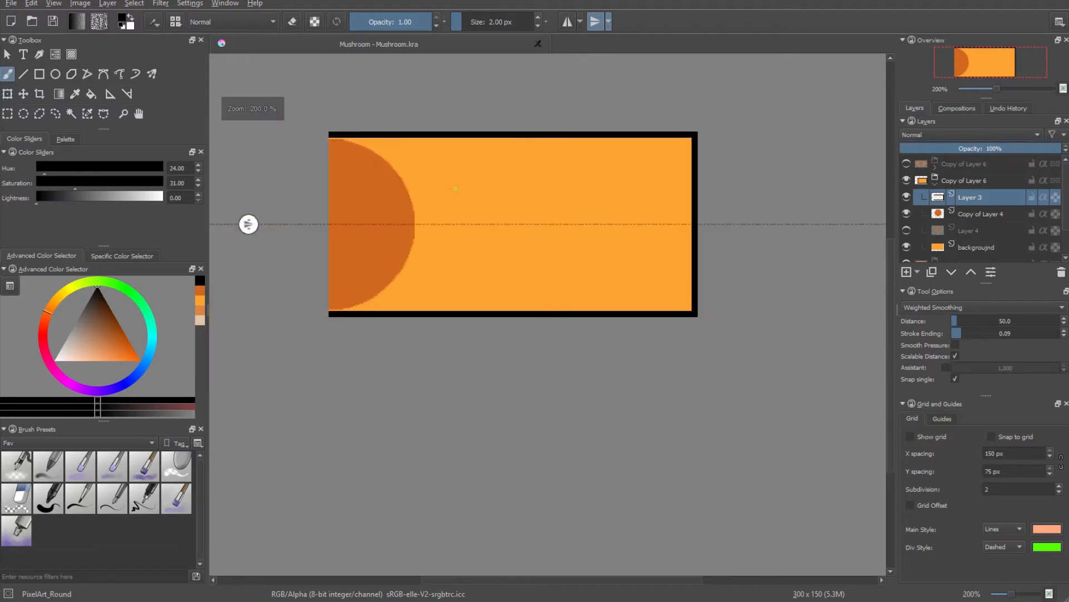
drag(541, 178, 519, 194)
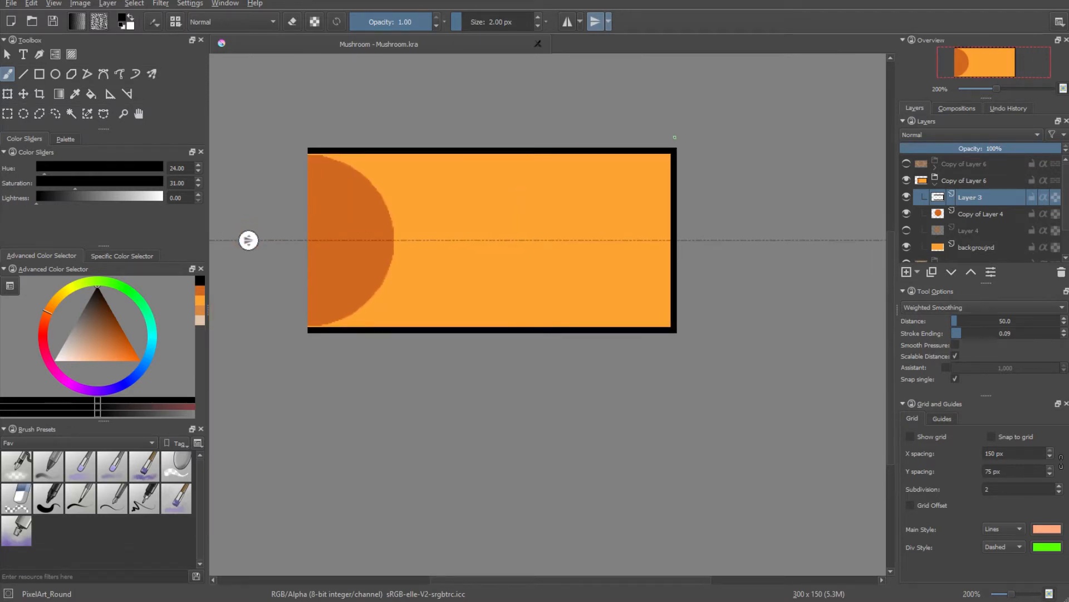
scroll(682, 142, up, 2)
drag(681, 142, 592, 226)
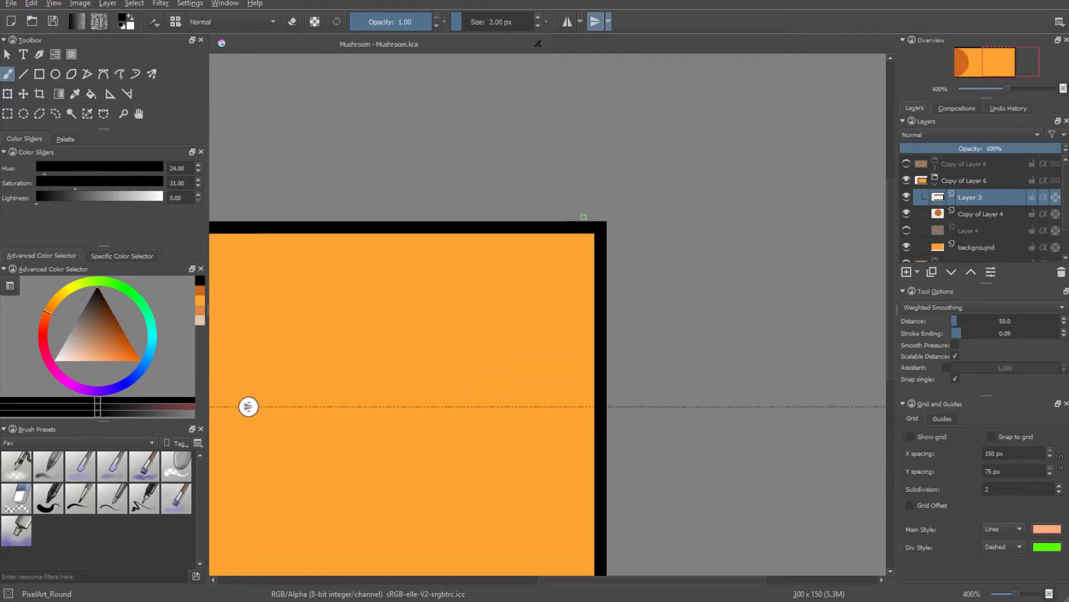
scroll(591, 231, up, 2)
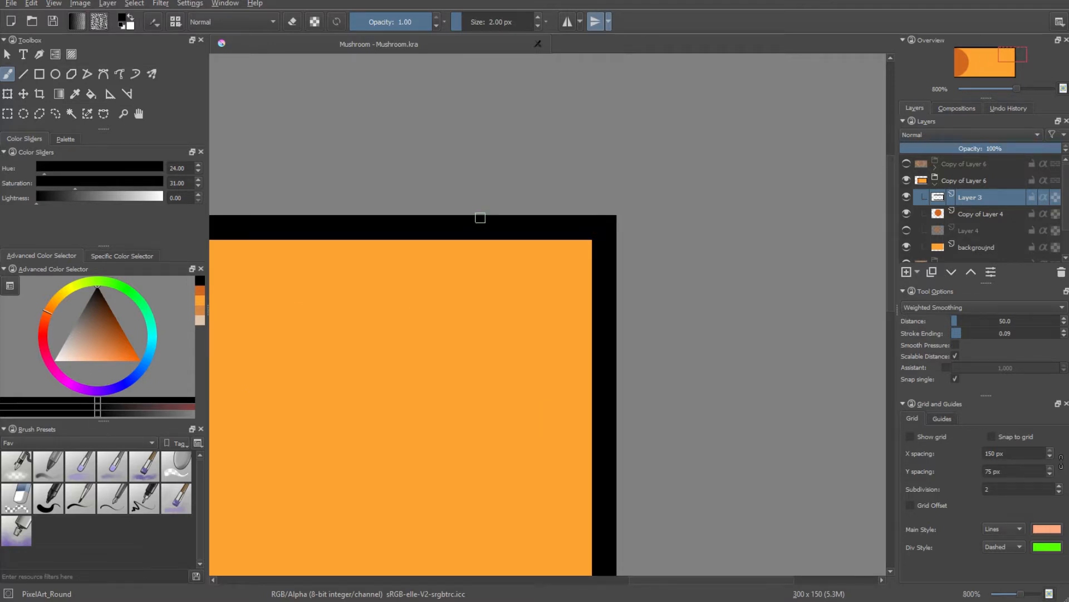
scroll(418, 296, down, 2)
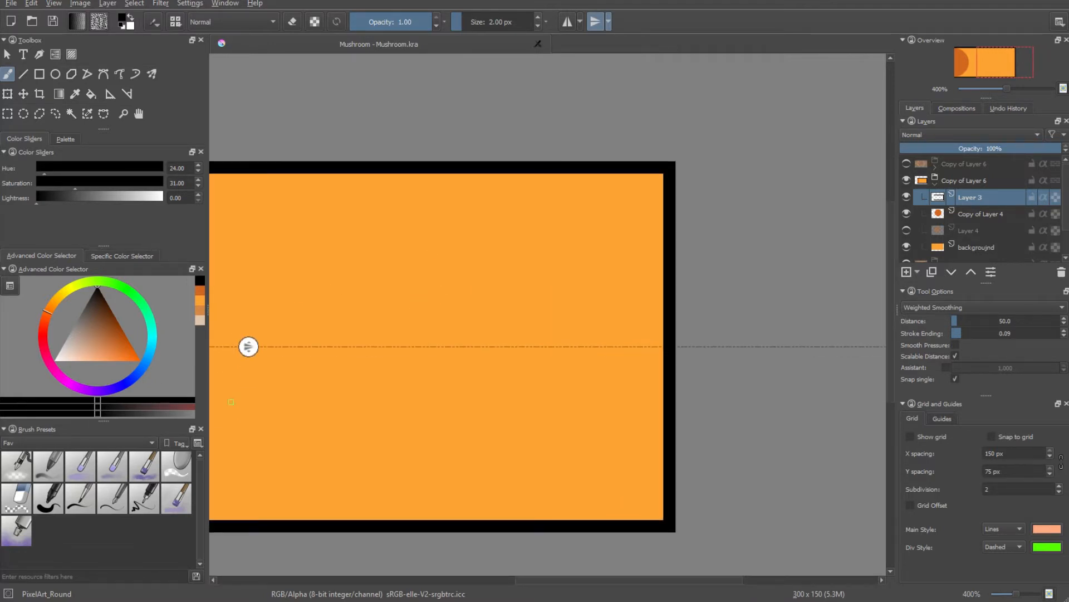
right_click(601, 196)
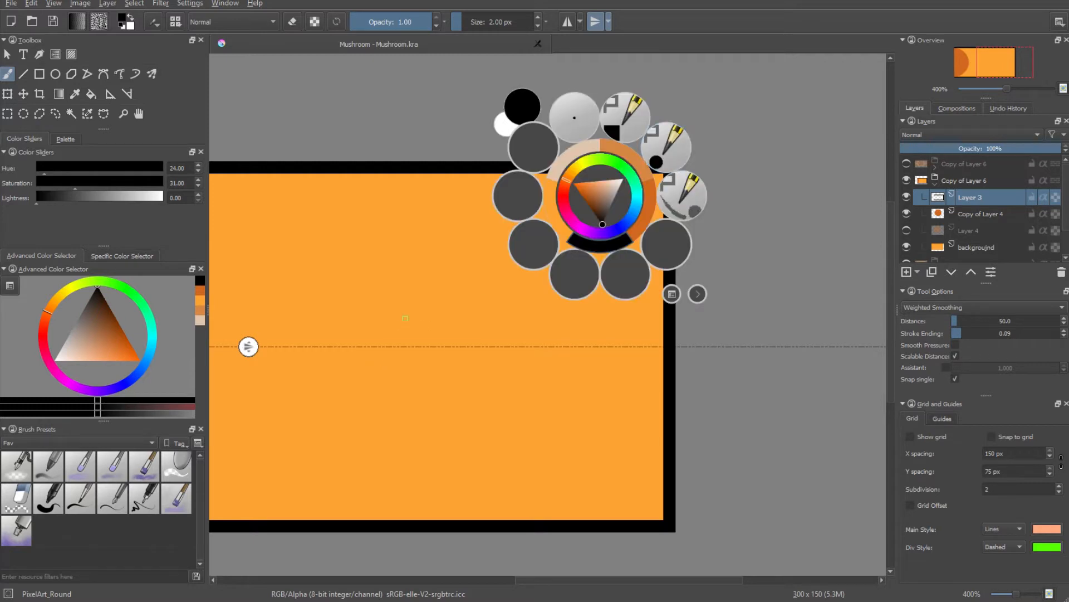
click(416, 261)
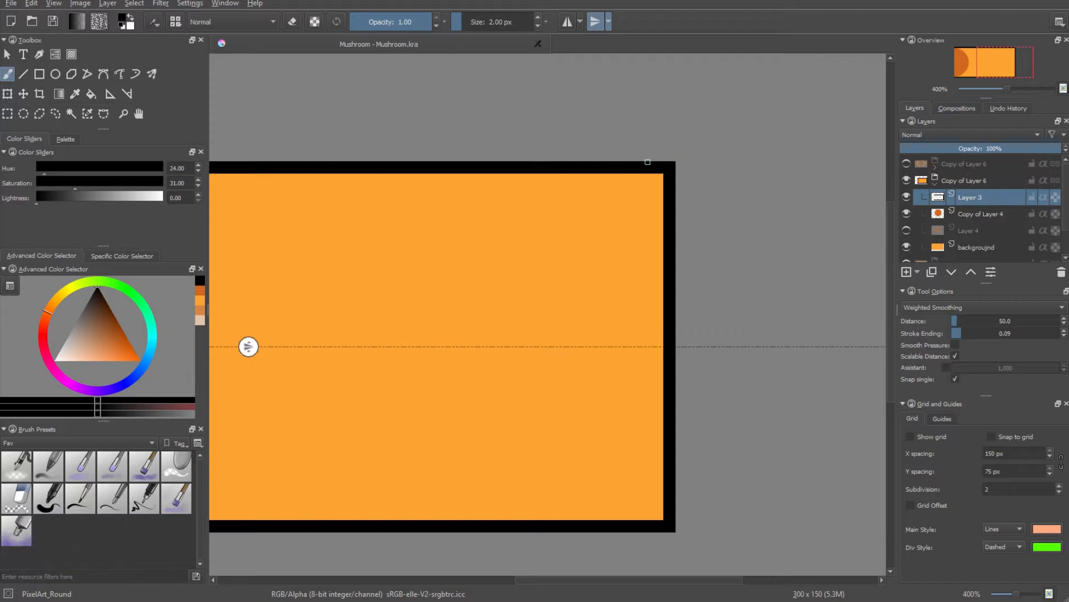
Round the border's two right-hand corners on Layer 3, painting the inner edge black and erasing the outer tips with mirroring on.
scroll(649, 162, up, 2)
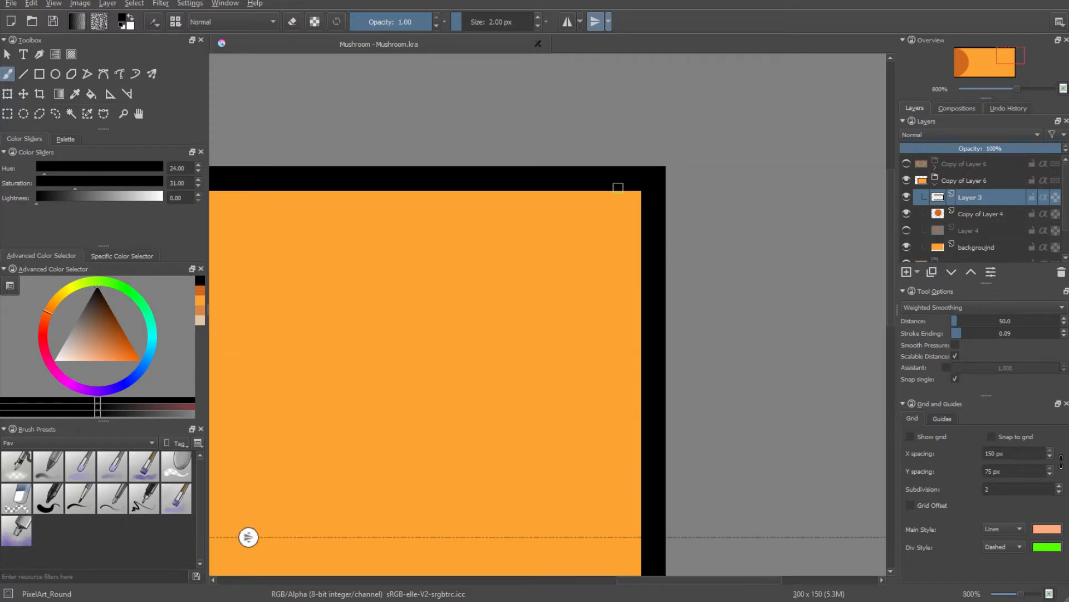
mouse_move(619, 188)
mouse_down()
mouse_move(640, 204)
mouse_move(648, 235)
mouse_move(594, 186)
mouse_move(573, 186)
mouse_move(639, 207)
mouse_move(633, 262)
mouse_up()
key(ctrl+z)
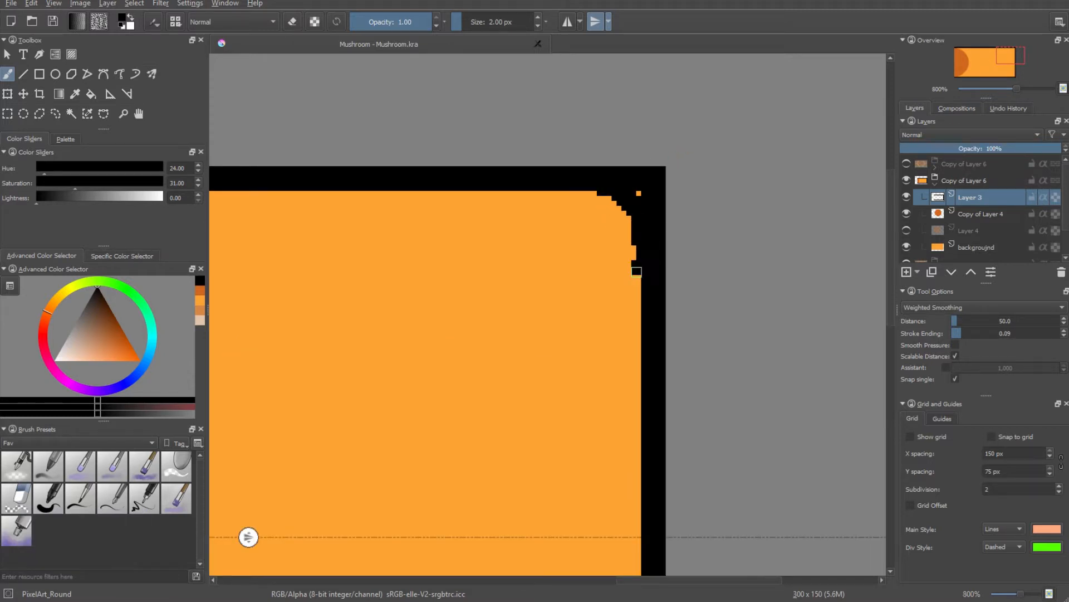
scroll(630, 183, down, 2)
key(e)
scroll(644, 195, down, 3)
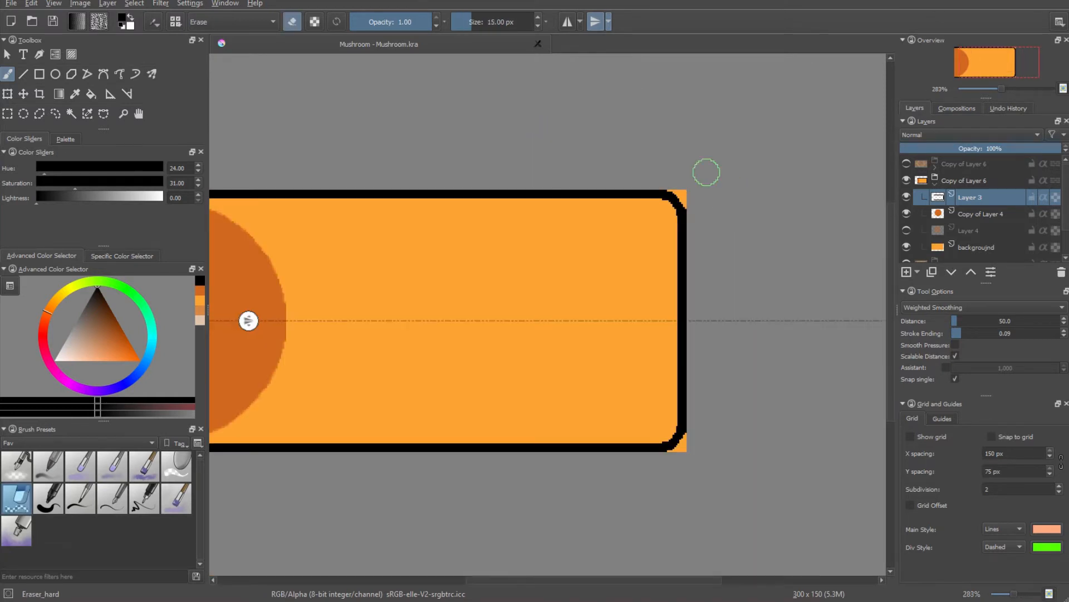
Smooth the stepped edges of the rounded black corner with a 1 px PixelArt_Round brush.
scroll(544, 196, up, 5)
right_click(368, 290)
click(392, 211)
click(574, 205)
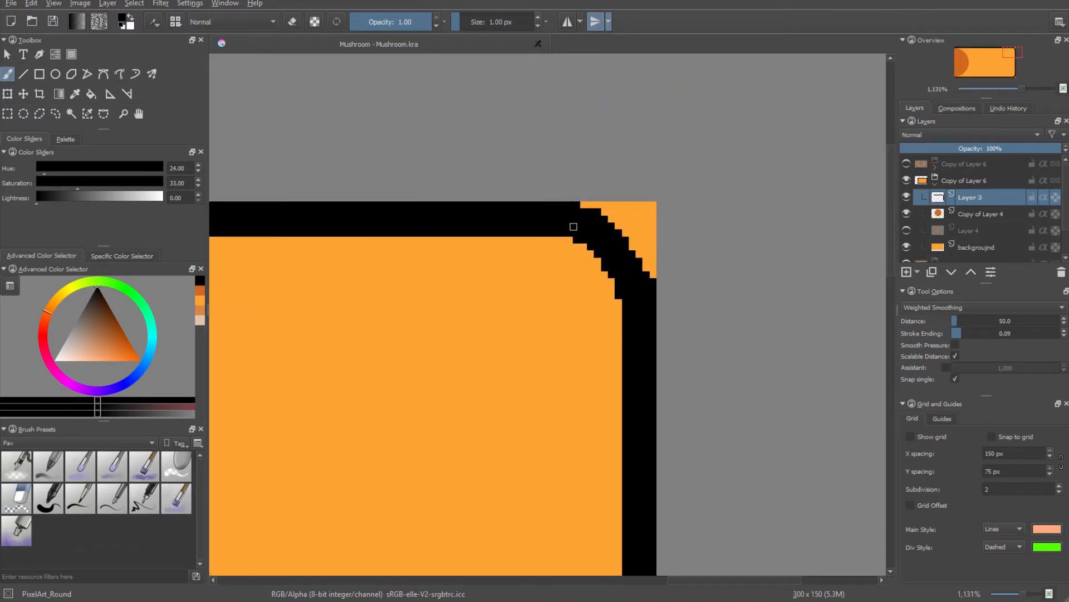
scroll(615, 238, down, 6)
scroll(619, 241, up, 6)
Erase the orange tips outside the rounded corners on the background layer with the 15 px Eraser_hard brush.
click(16, 498)
scroll(704, 262, down, 5)
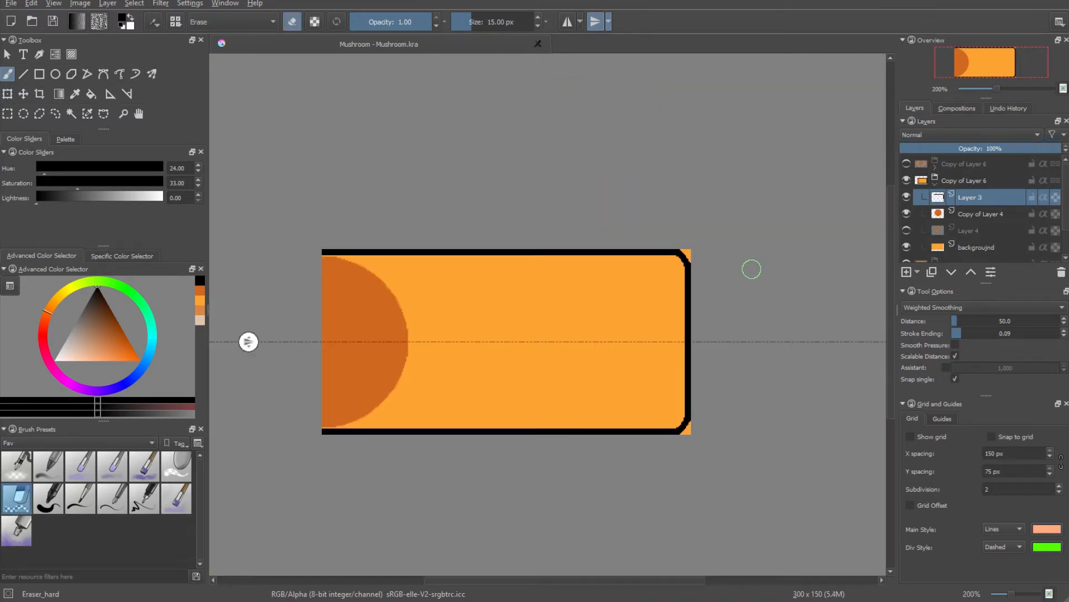
scroll(735, 240, down, 1)
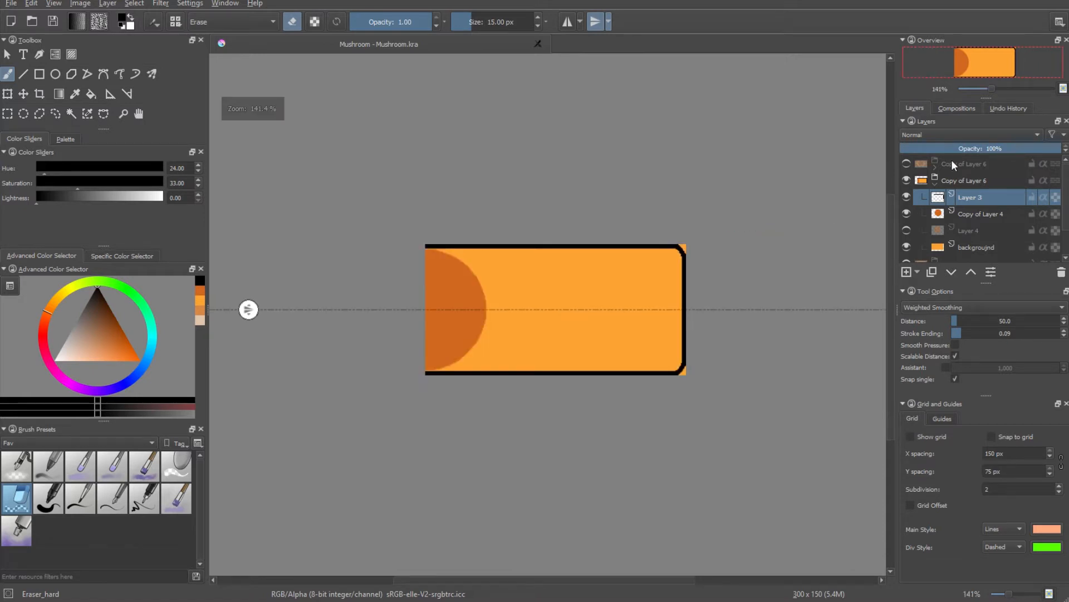
scroll(635, 256, up, 3)
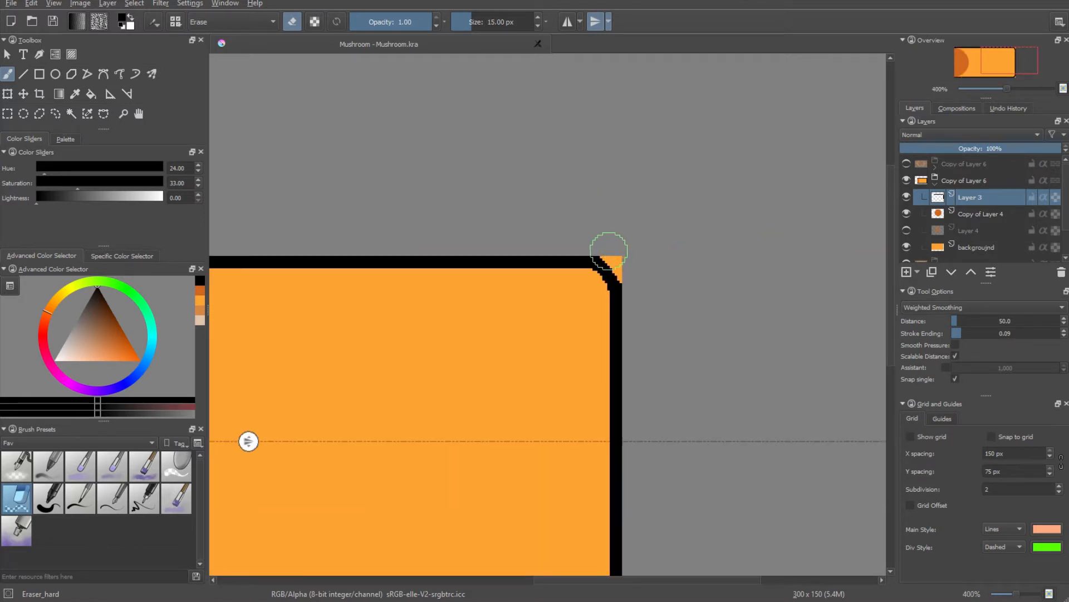
drag(635, 289, 624, 196)
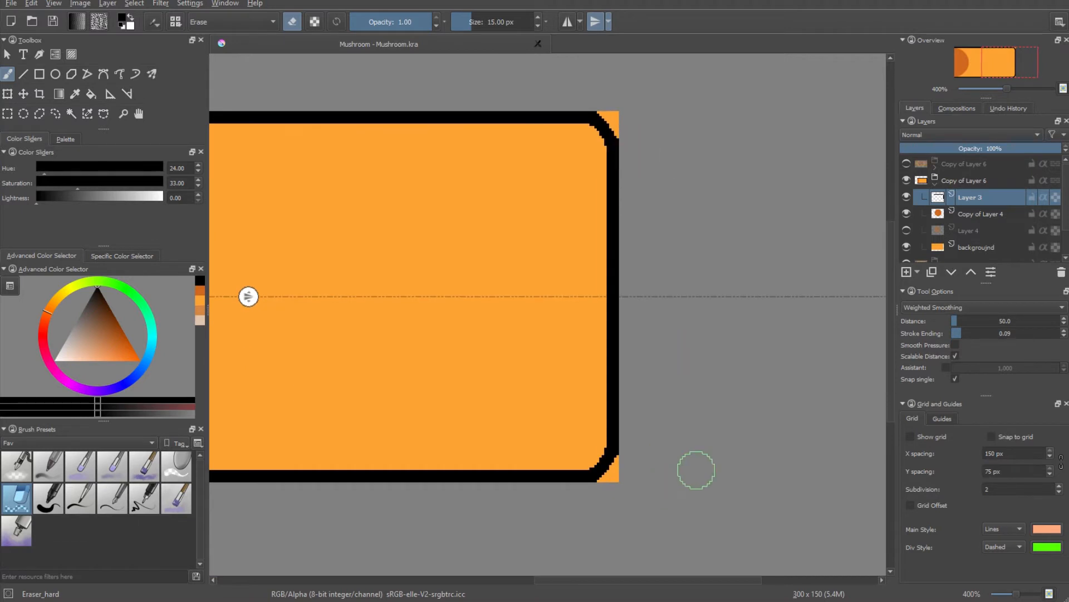
scroll(1001, 232, down, 1)
click(986, 214)
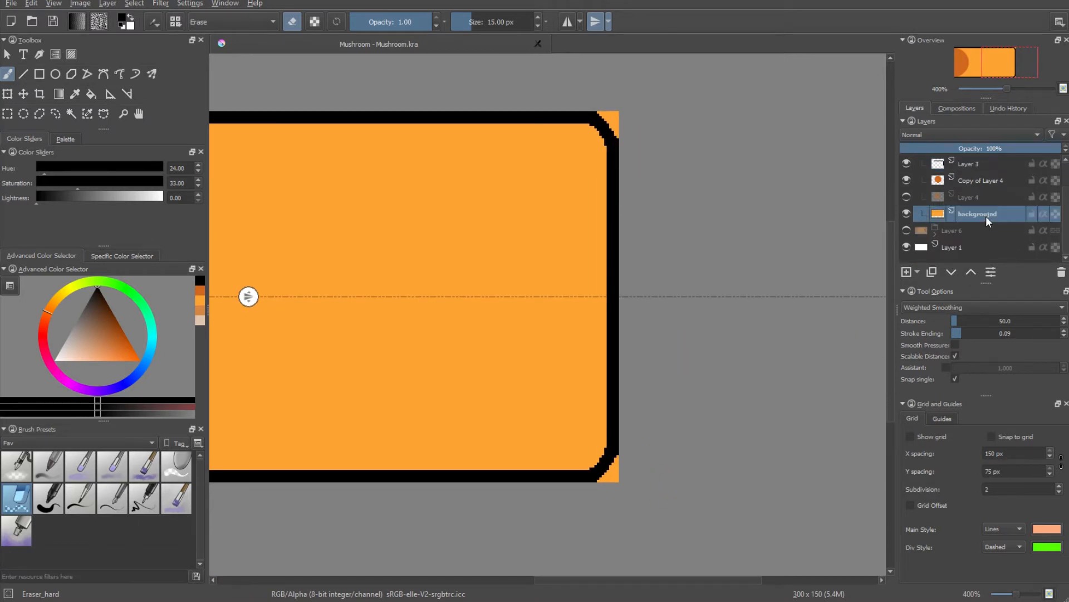
click(907, 214)
click(908, 214)
click(908, 214)
click(908, 214)
mouse_move(601, 100)
mouse_down()
mouse_move(621, 112)
mouse_move(627, 137)
mouse_up()
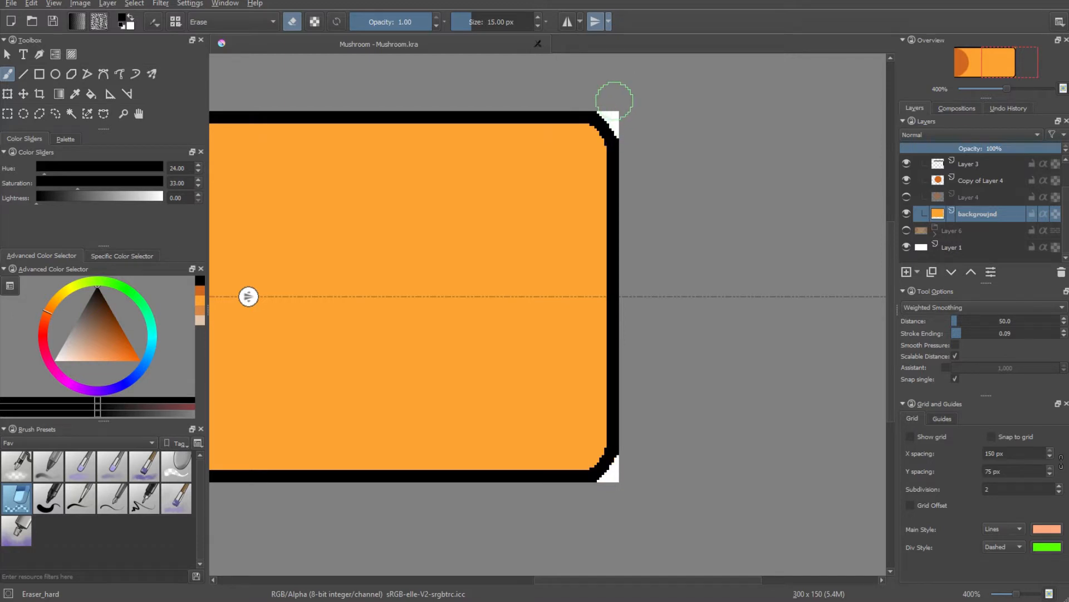
Turn off mirroring across the canvas's horizontal centre line.
drag(577, 384, 701, 381)
scroll(684, 381, down, 3)
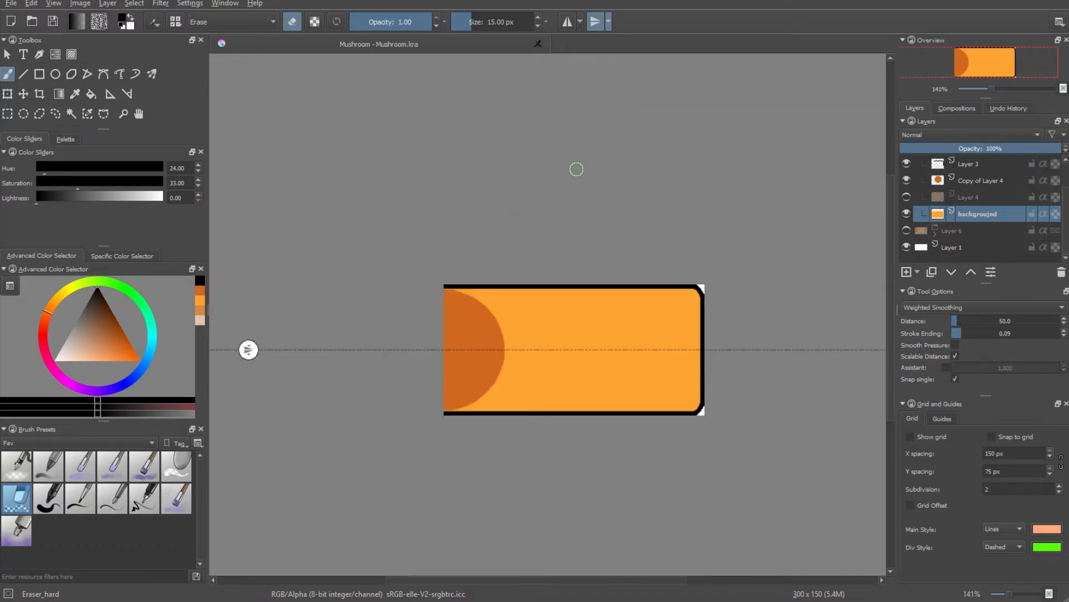
click(597, 23)
scroll(584, 257, up, 1)
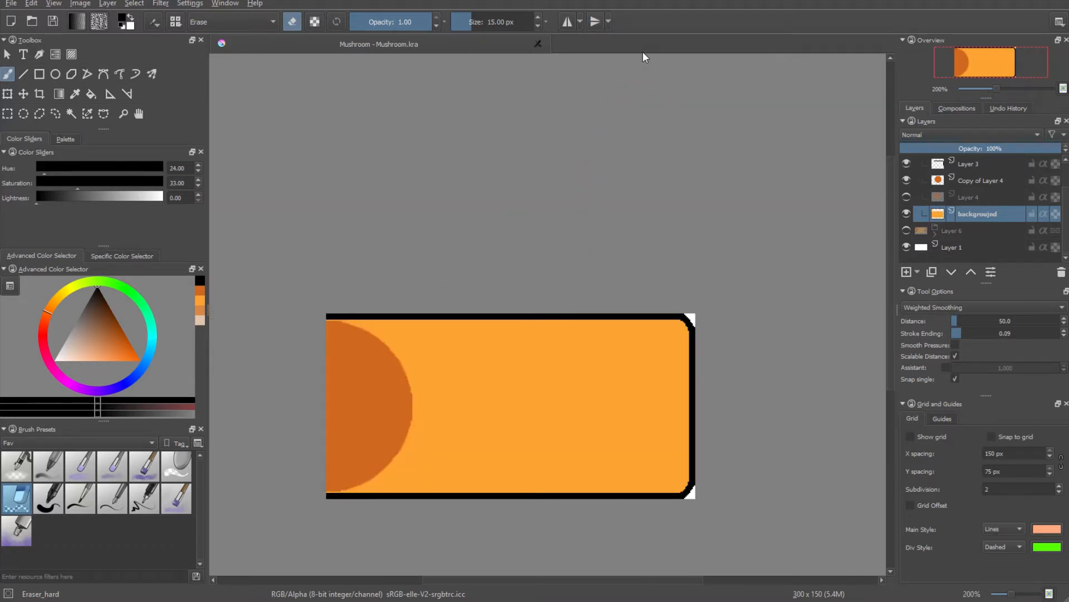
drag(556, 411, 592, 390)
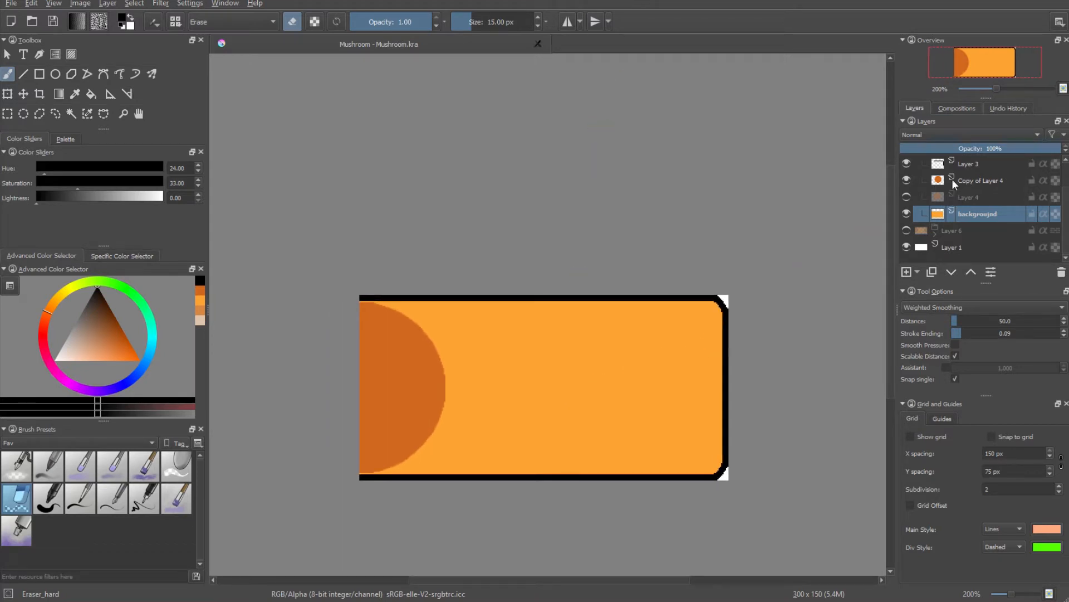
Collapse the end-piece group and compare it with the variant that has a full central circle by switching their visibility.
scroll(947, 178, up, 2)
click(935, 181)
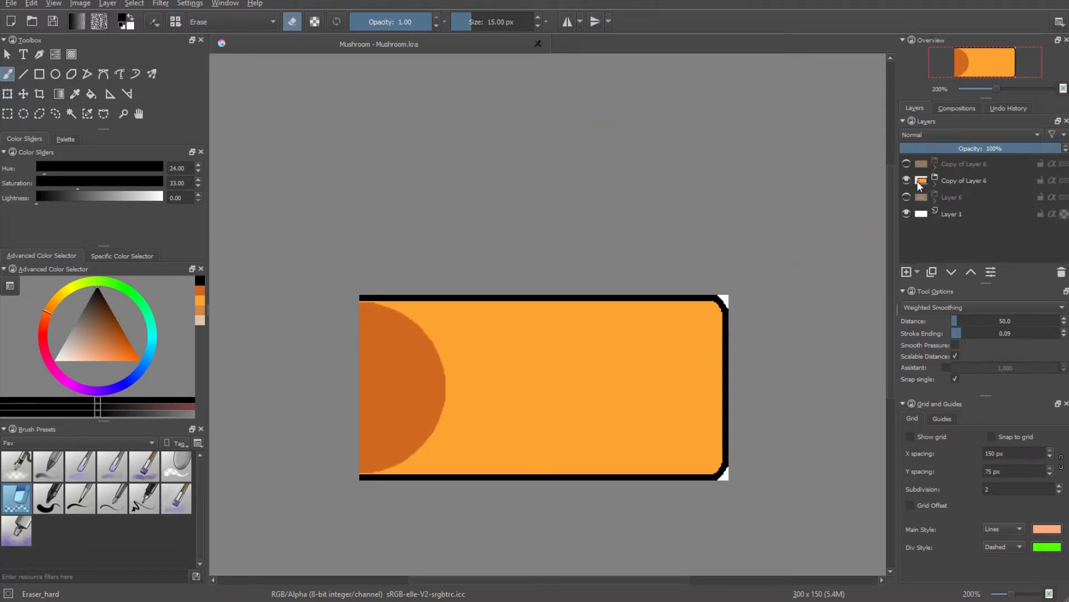
click(907, 180)
click(907, 180)
click(907, 180)
click(907, 165)
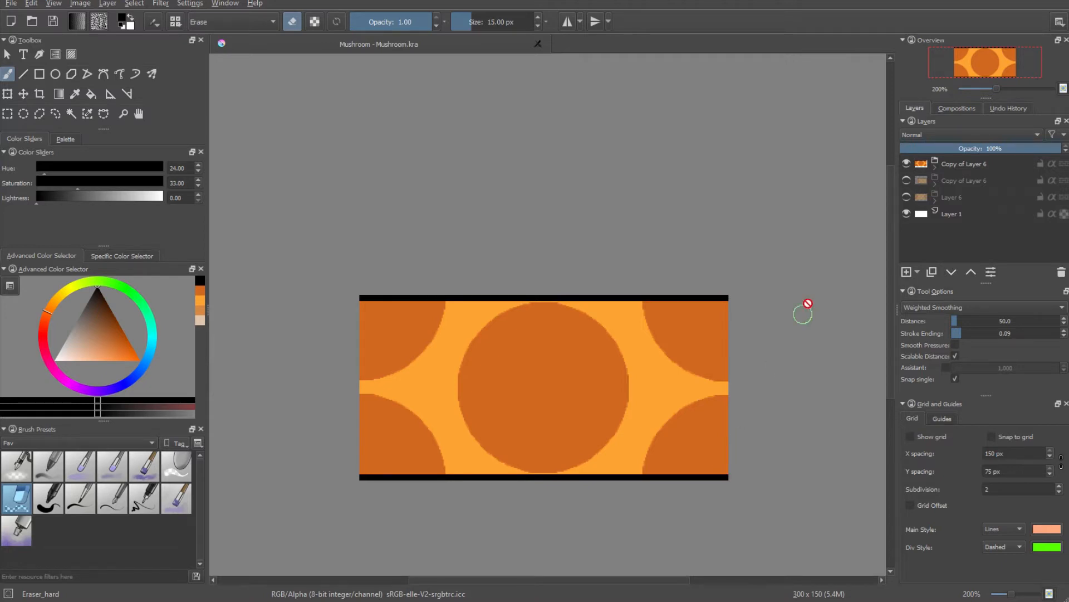
drag(768, 268, 746, 216)
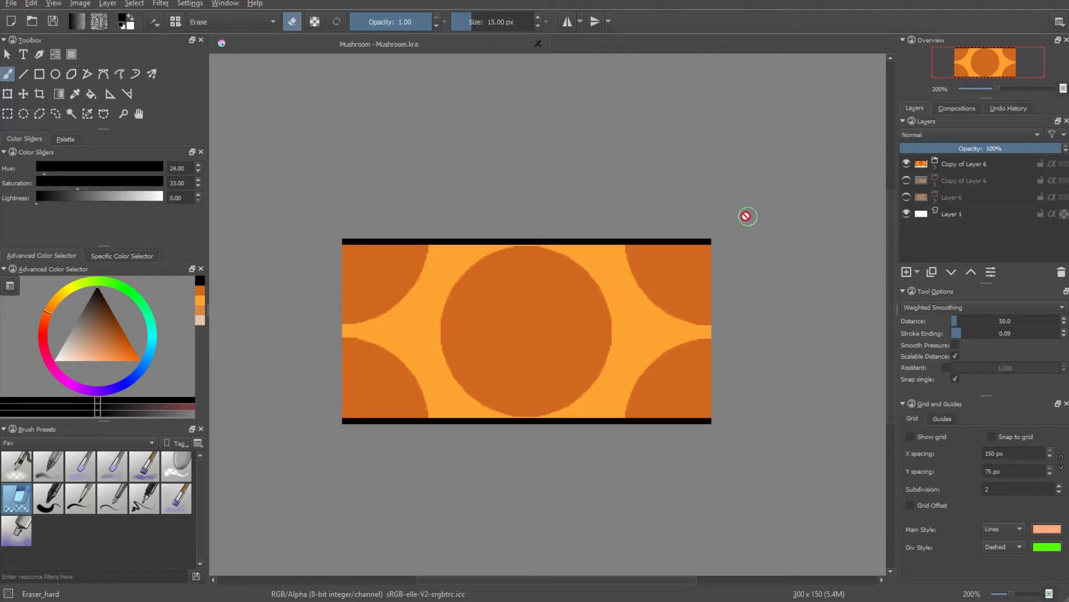
click(935, 182)
click(935, 180)
click(907, 163)
click(906, 180)
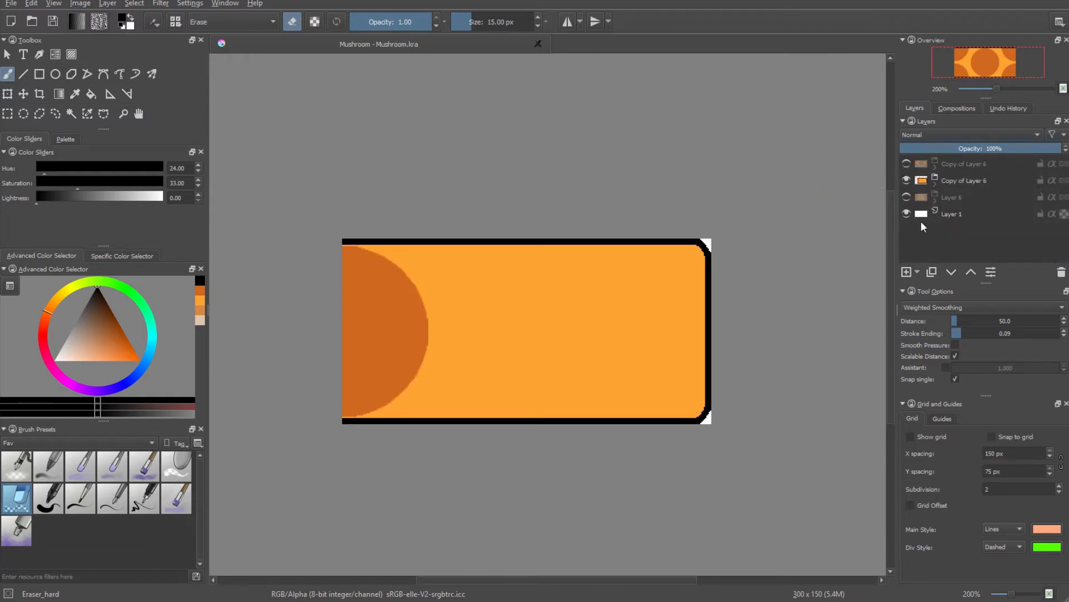
Hide the white Layer 1 and the end-piece group and show Layer 6, leaving only the two-half-circle variant displayed.
click(907, 212)
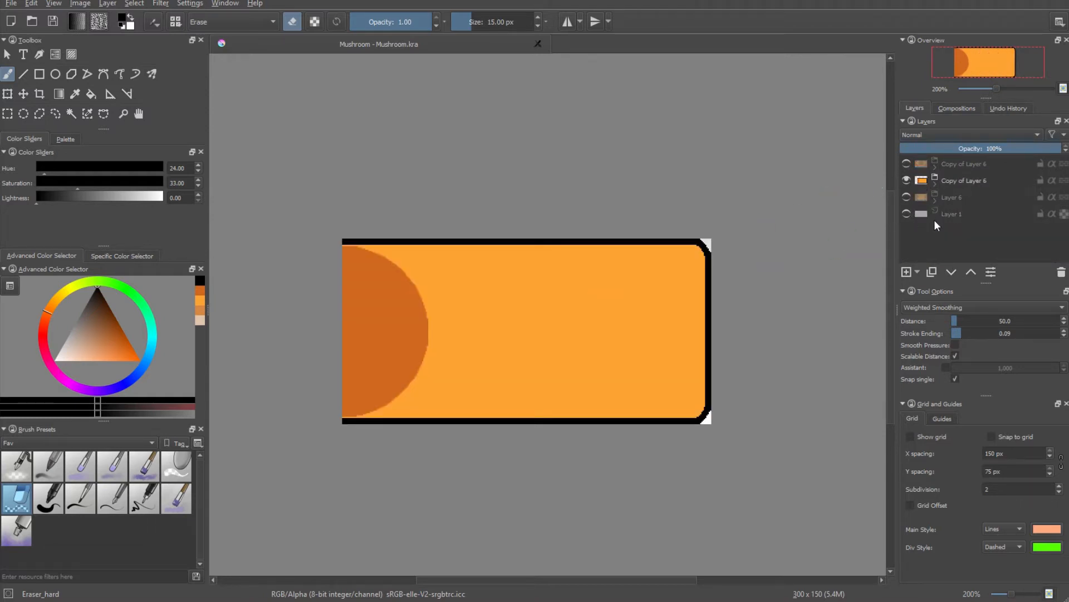
click(905, 197)
click(906, 180)
click(906, 180)
click(906, 180)
click(907, 180)
click(907, 180)
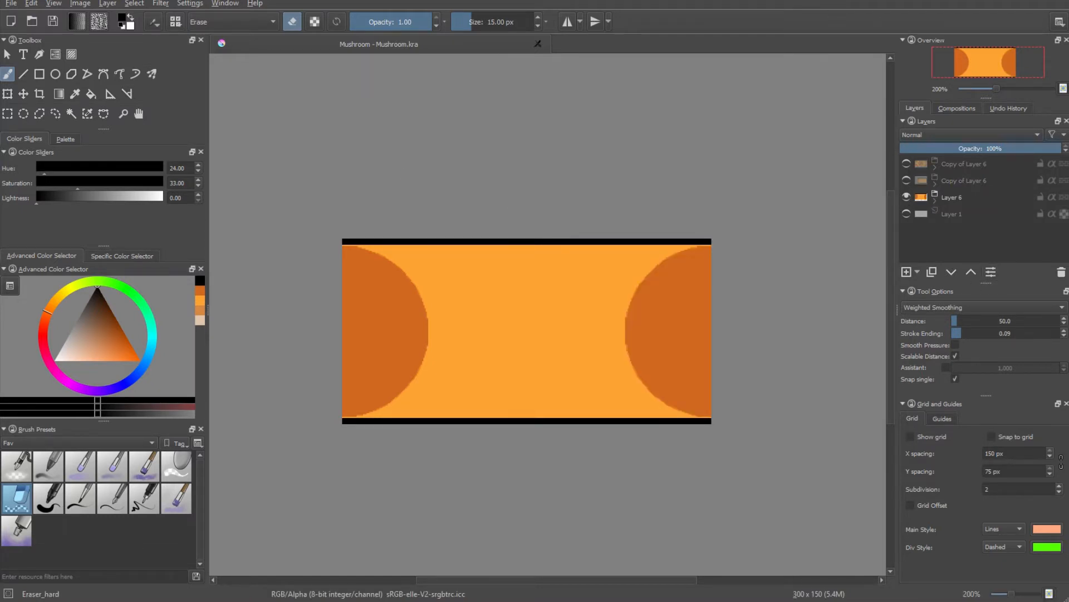
Export the displayed variant as a PNG image named Mushroom1 in the Yellow Circle with Dollar symbol folder.
click(11, 4)
click(290, 183)
click(11, 4)
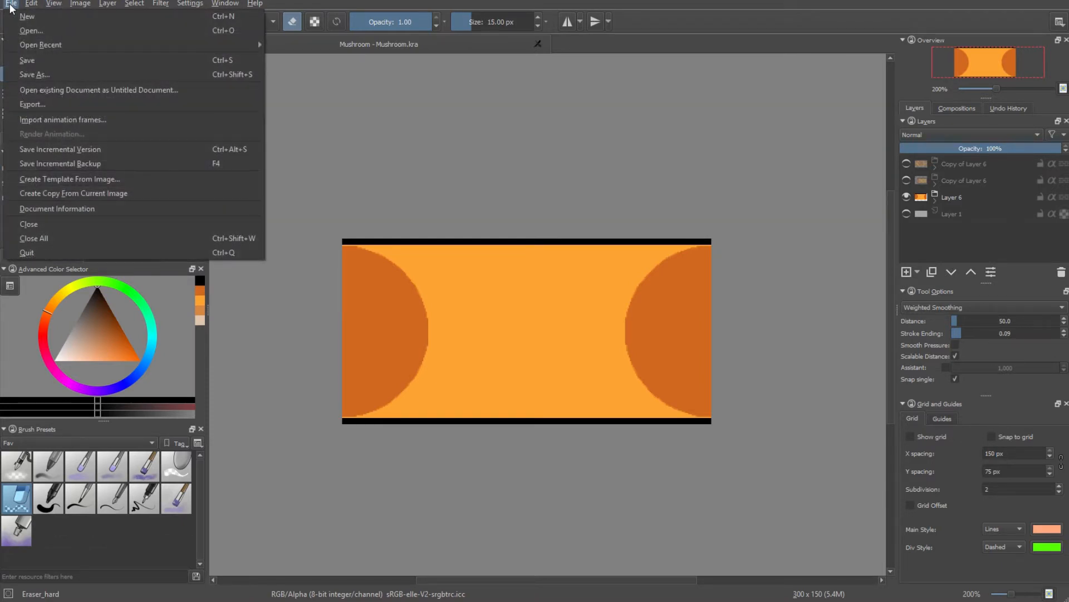
click(70, 109)
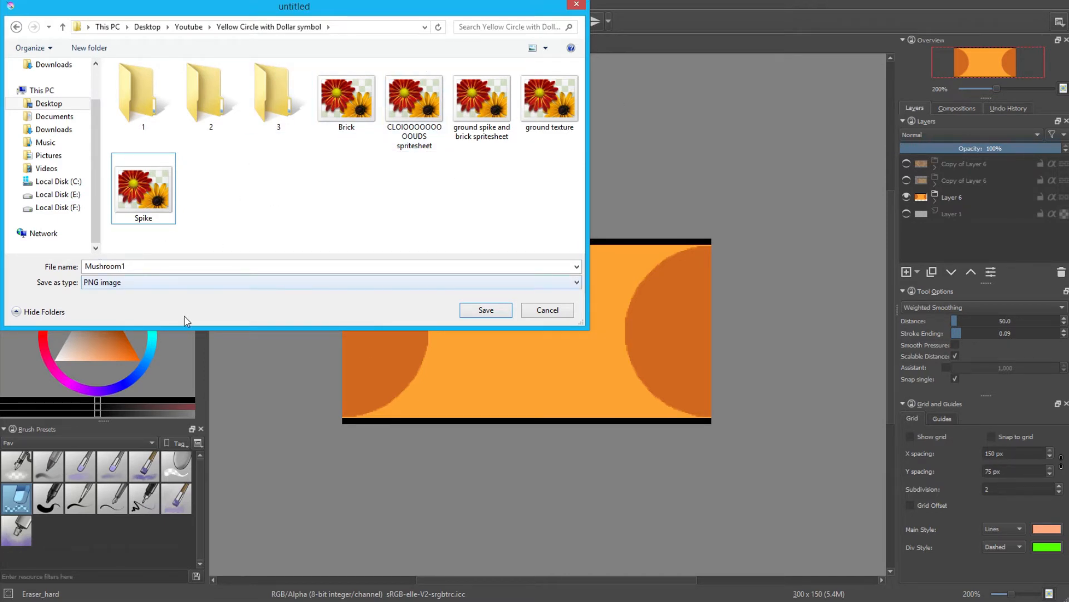
click(136, 283)
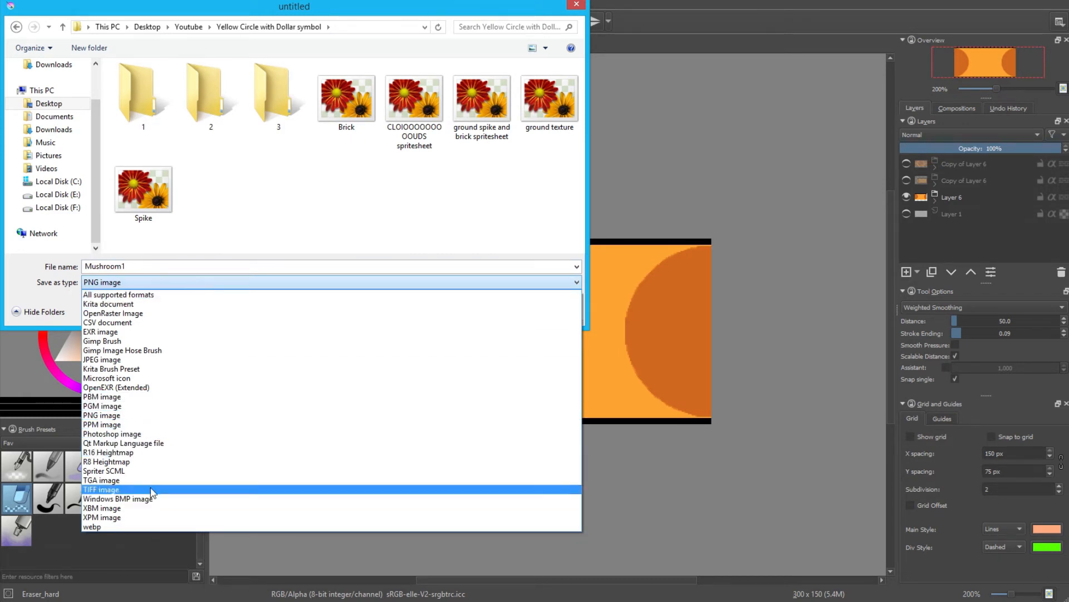
click(325, 200)
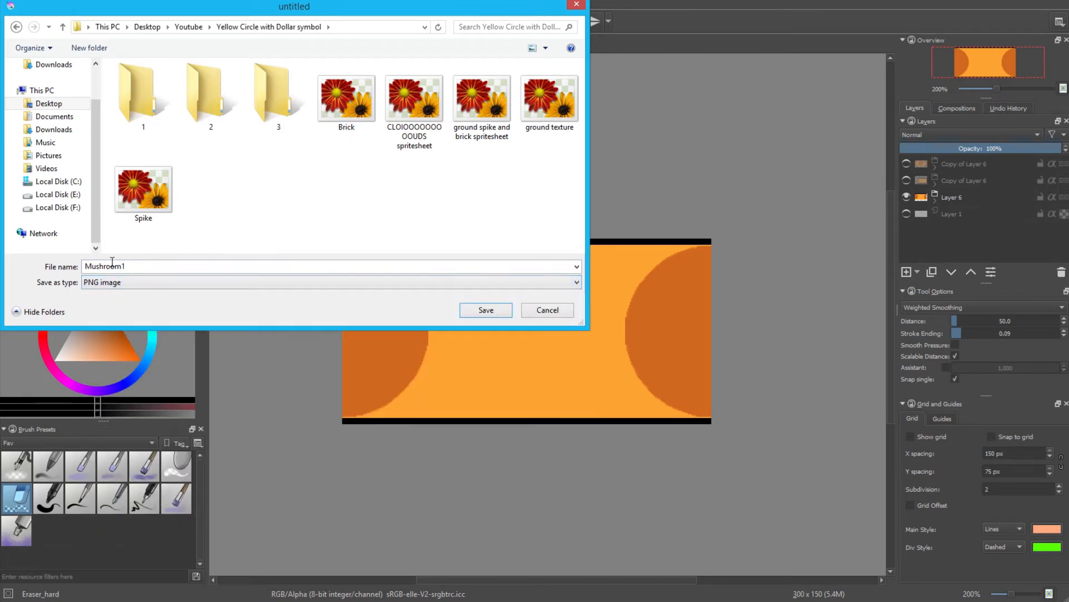
click(481, 312)
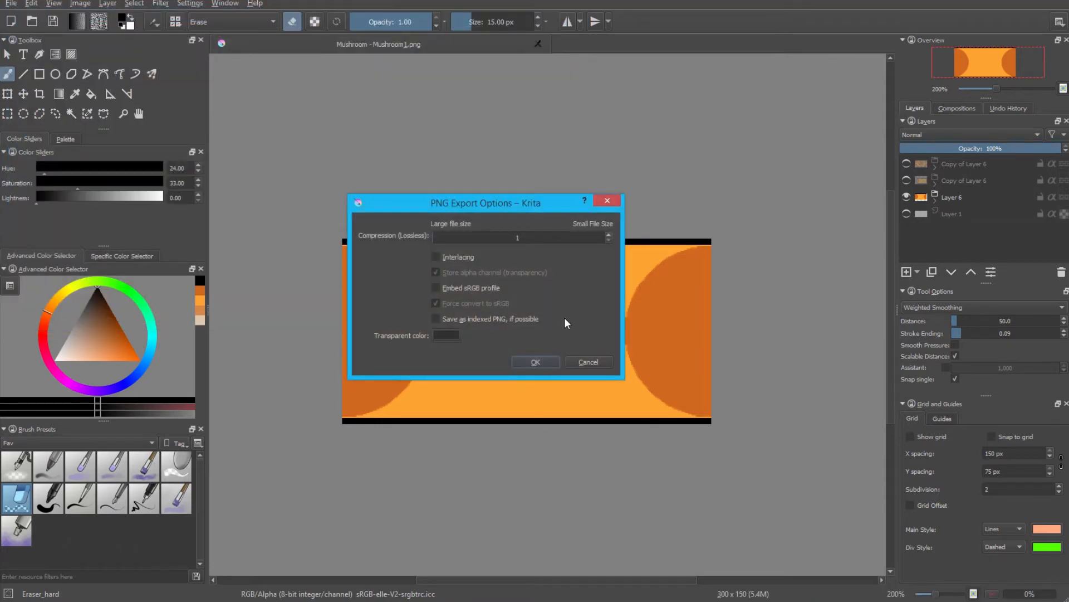
click(463, 235)
click(534, 362)
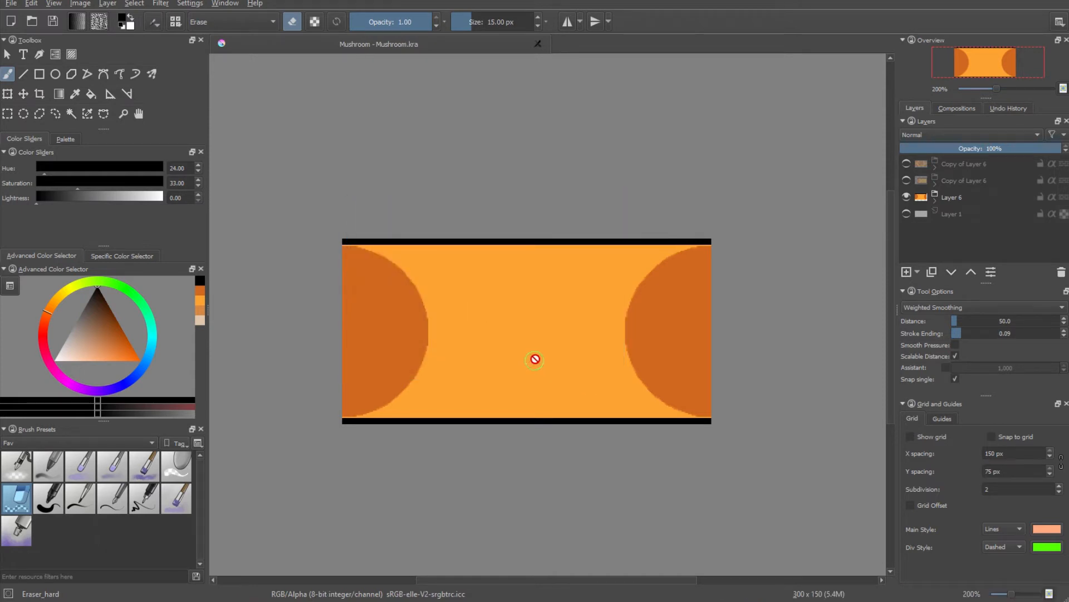
Show the end-piece group, hide Layer 6 and check the erased corners against the white Layer 1.
click(907, 180)
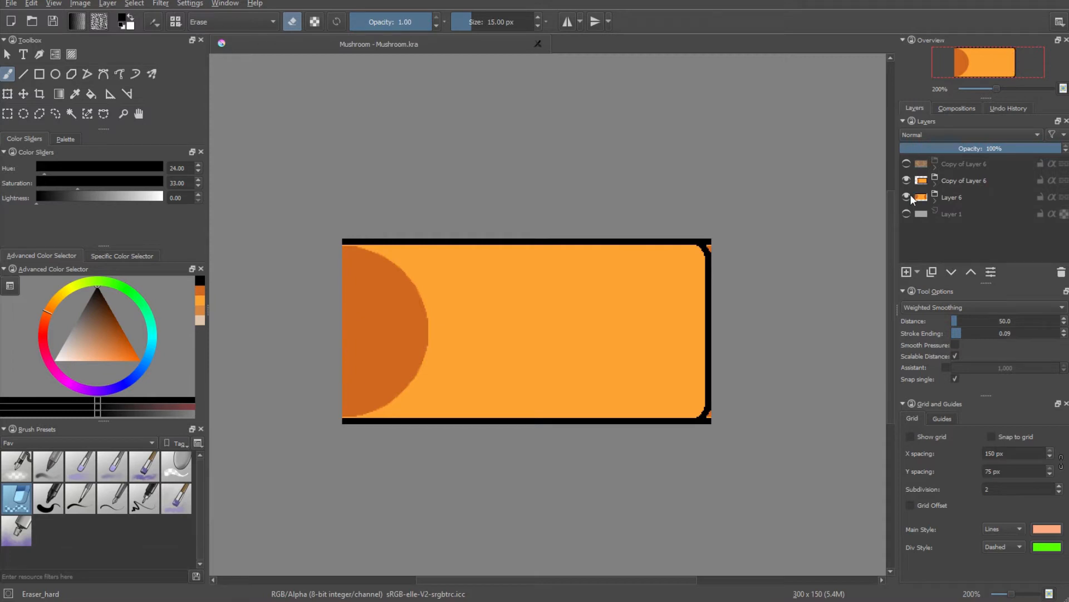
click(908, 196)
scroll(771, 245, up, 2)
click(913, 214)
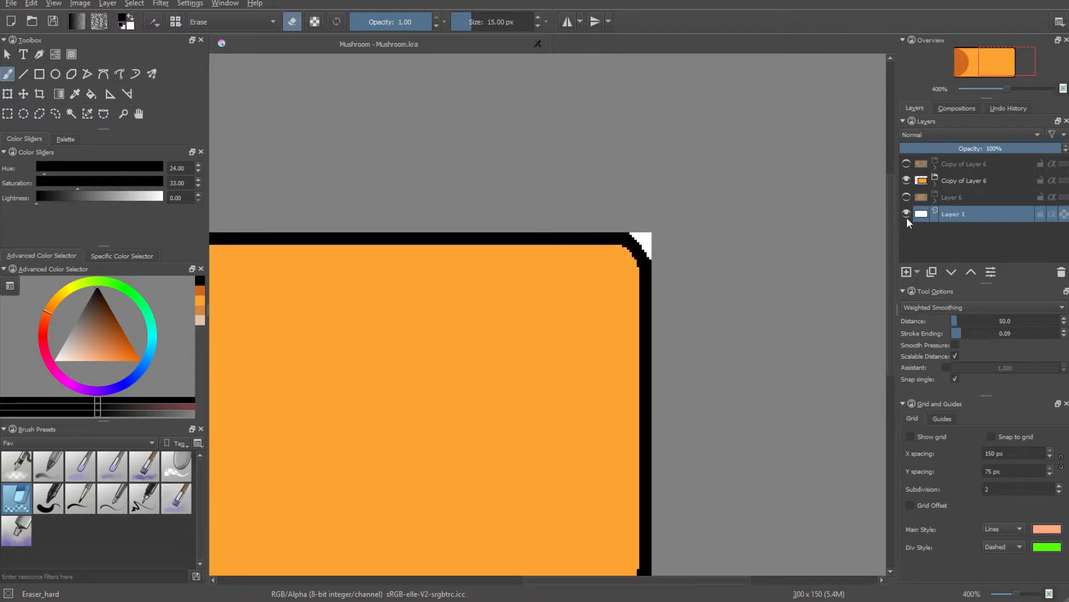
Hide the white Layer 1, inspect the end piece's erased corners and close the Mushroom document.
scroll(796, 235, down, 2)
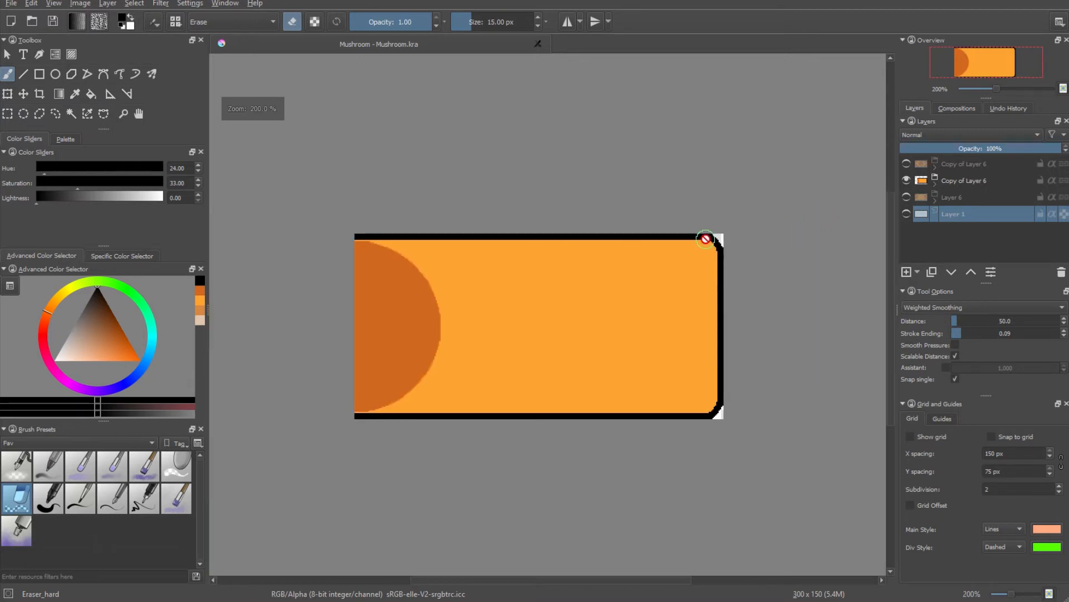
scroll(719, 238, up, 2)
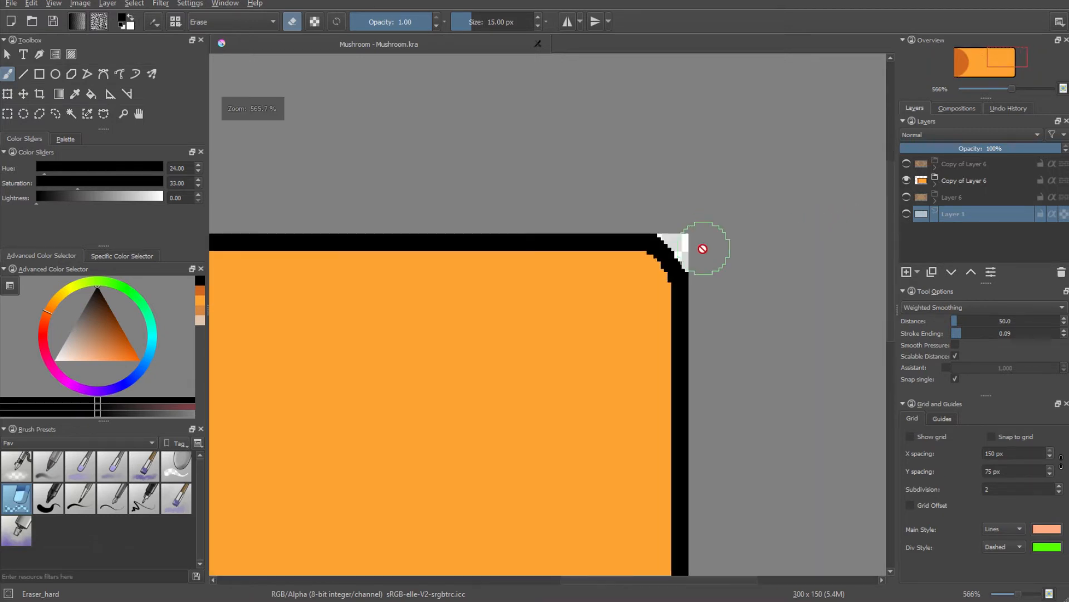
scroll(702, 243, down, 2)
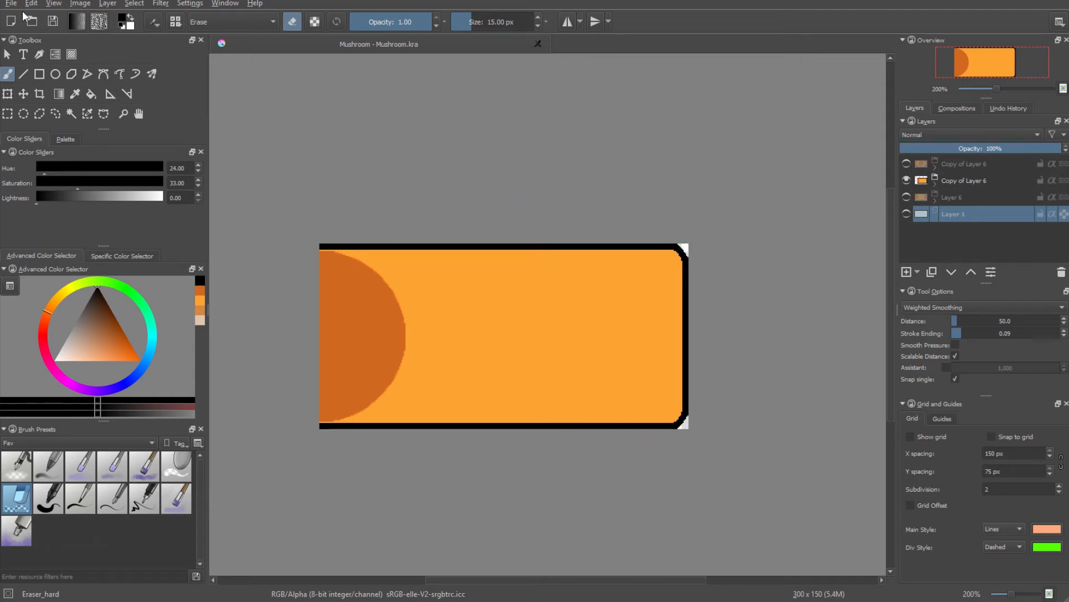
key(ctrl+w)
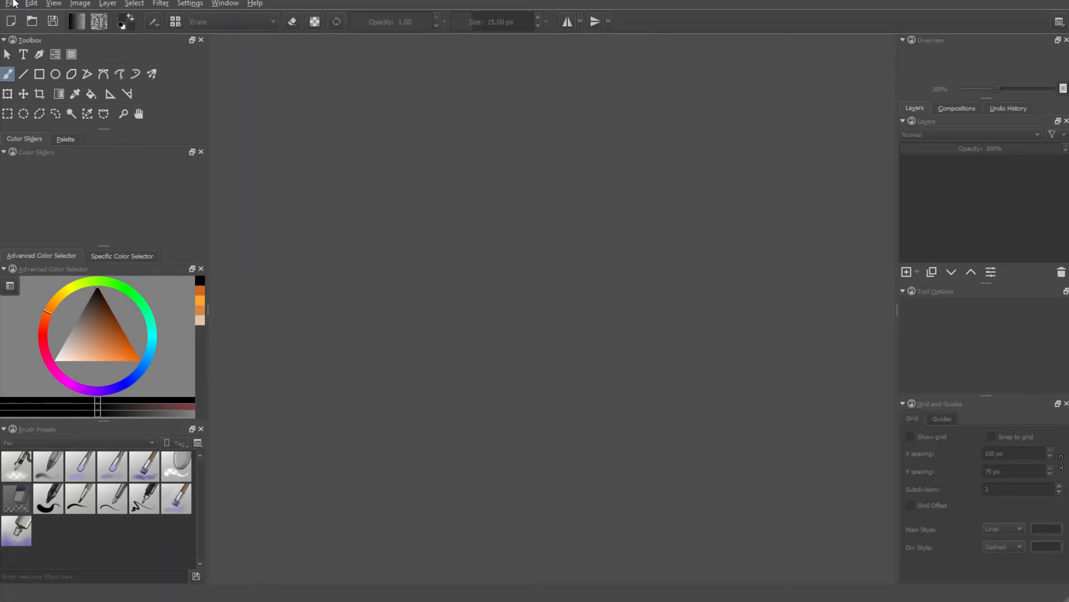
Create a new custom document 650 px wide and 175 px high.
click(15, 2)
mouse_move(31, 4)
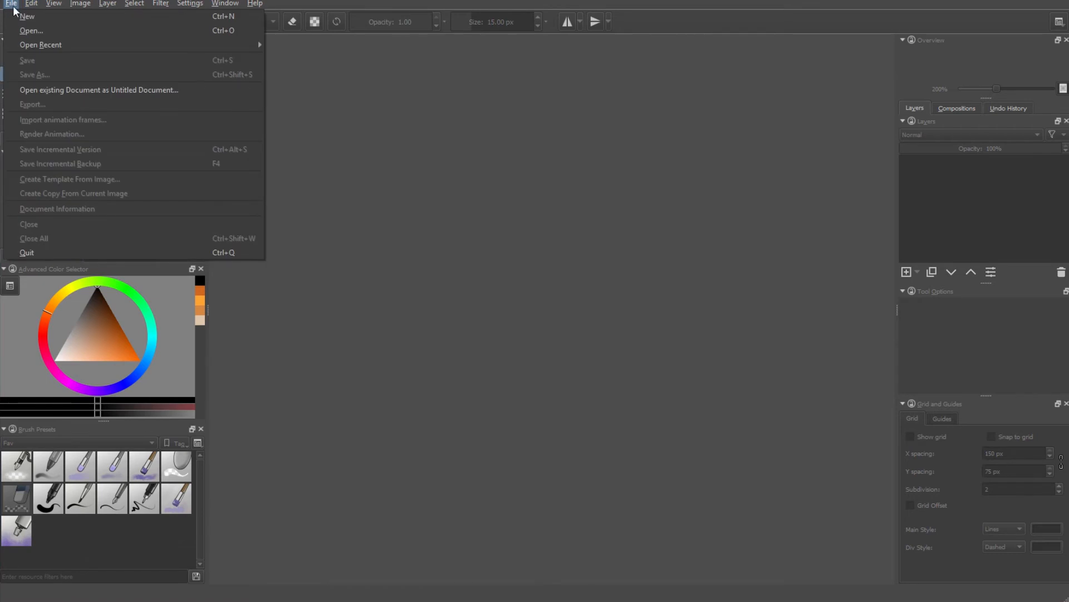
click(22, 24)
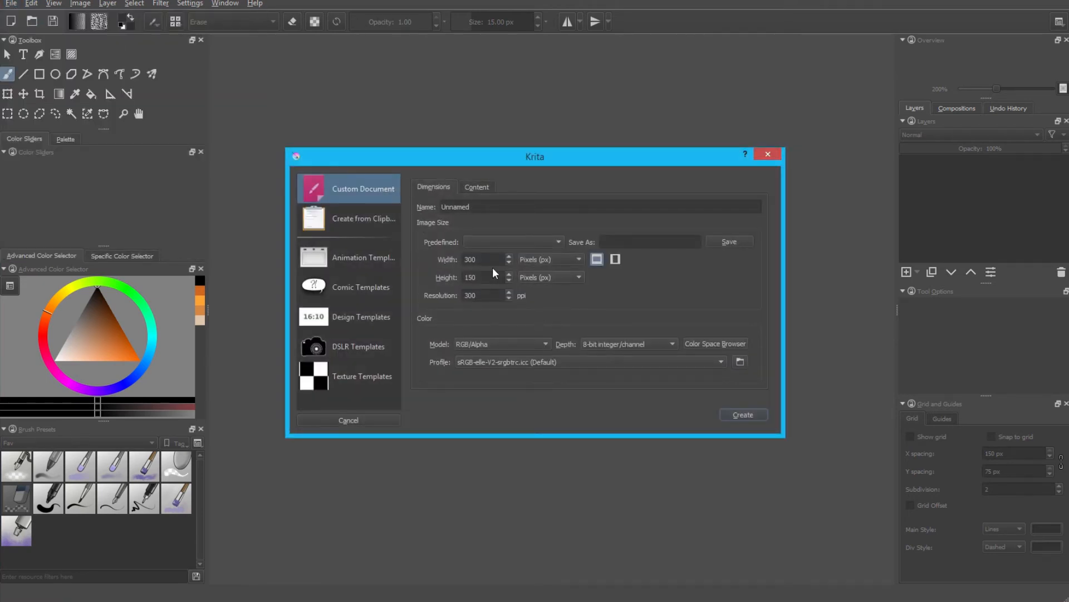
drag(478, 260, 443, 257)
text(650)
drag(498, 277, 465, 279)
click(743, 415)
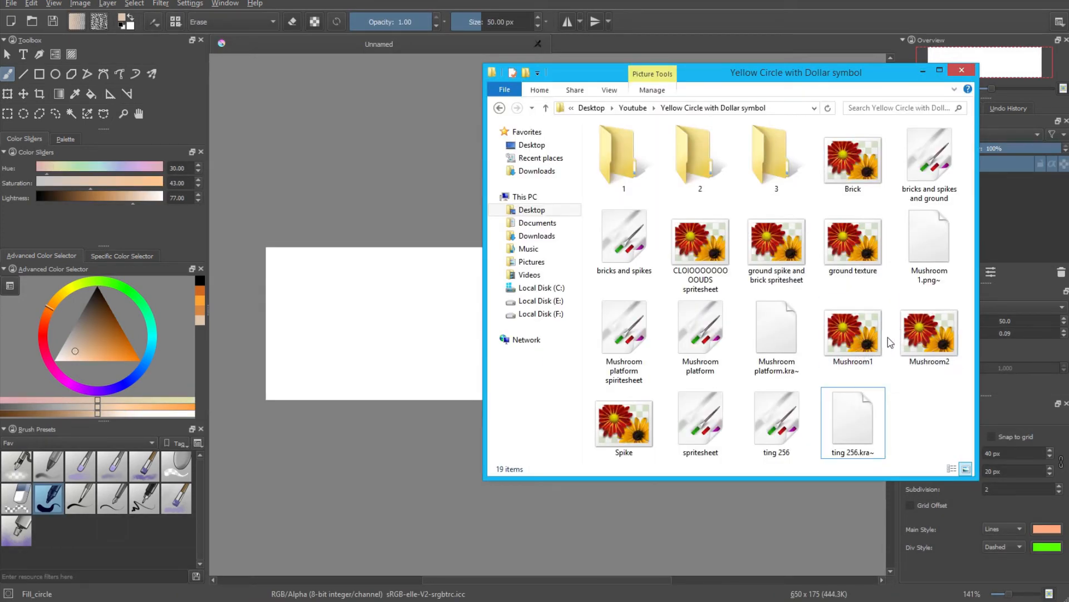
Insert the Mushroom1 and Mushroom2 images from the Yellow Circle with Dollar symbol folder as separate layers in the new document.
click(869, 332)
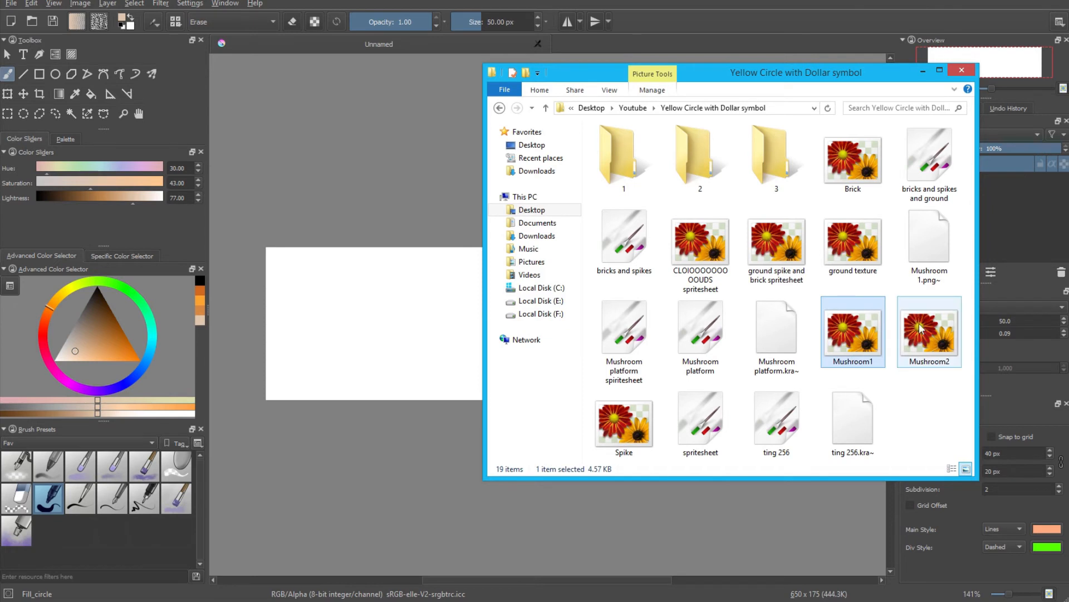
ctrl+click(915, 340)
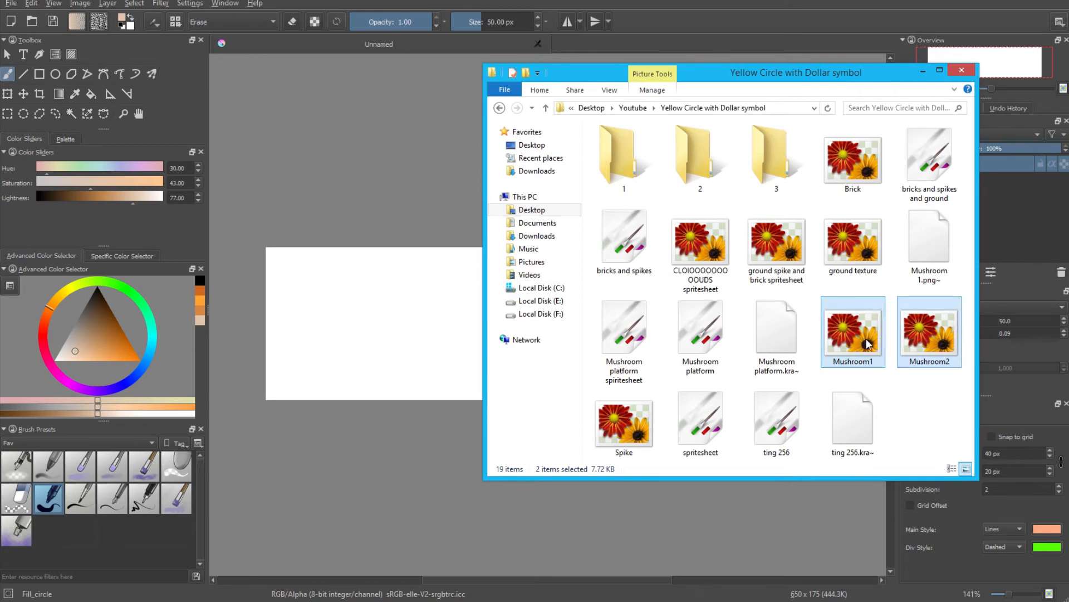
drag(868, 343, 407, 345)
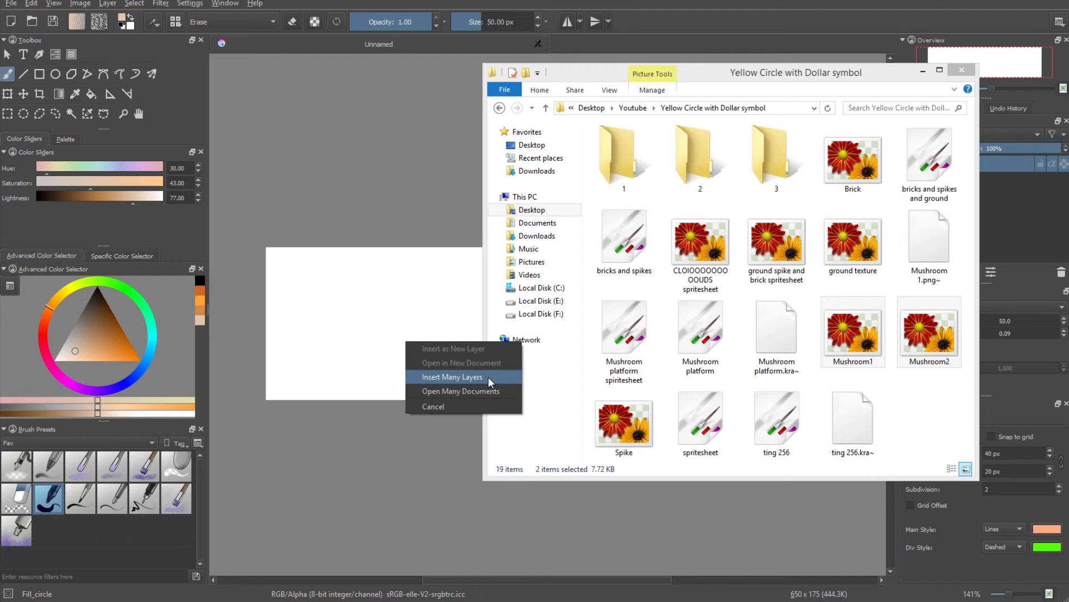
click(488, 376)
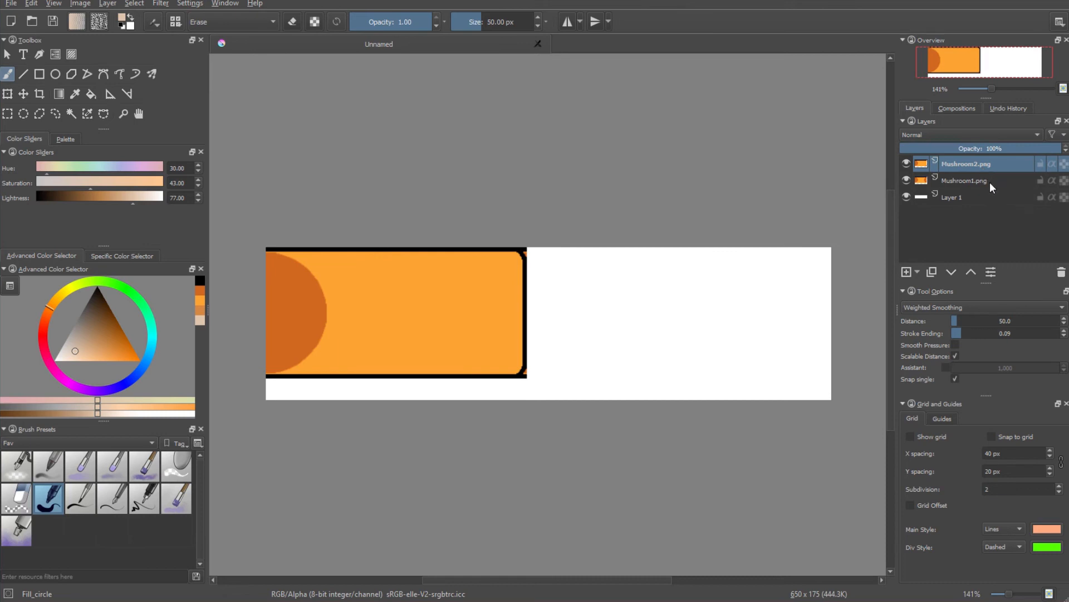
Move the Mushroom1 and Mushroom2 layers together slightly down and right, leaving a small margin at the canvas's upper and left edges.
ctrl+click(990, 181)
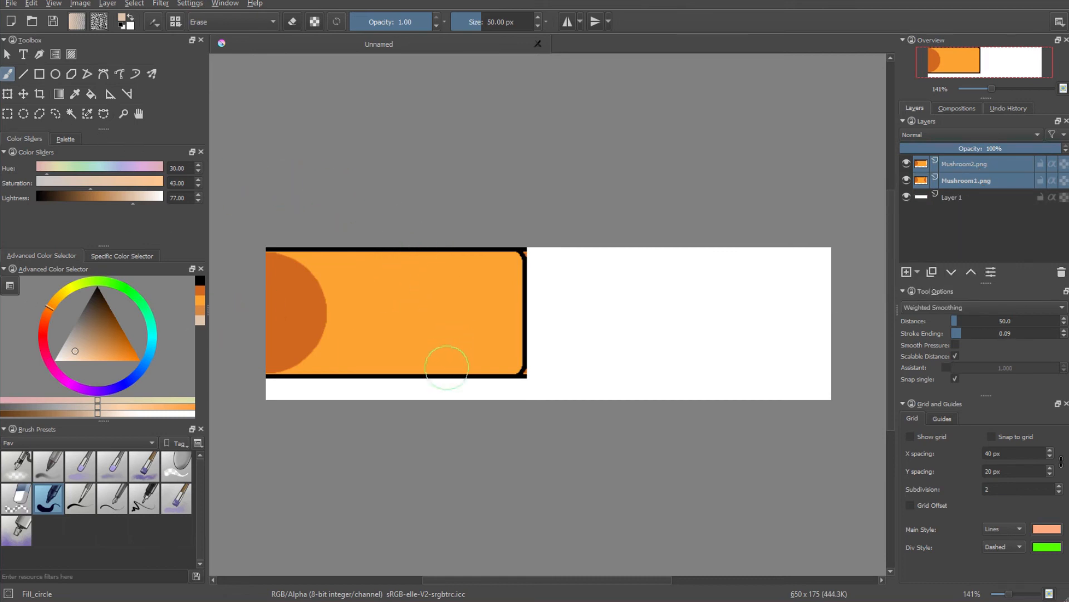
key(t)
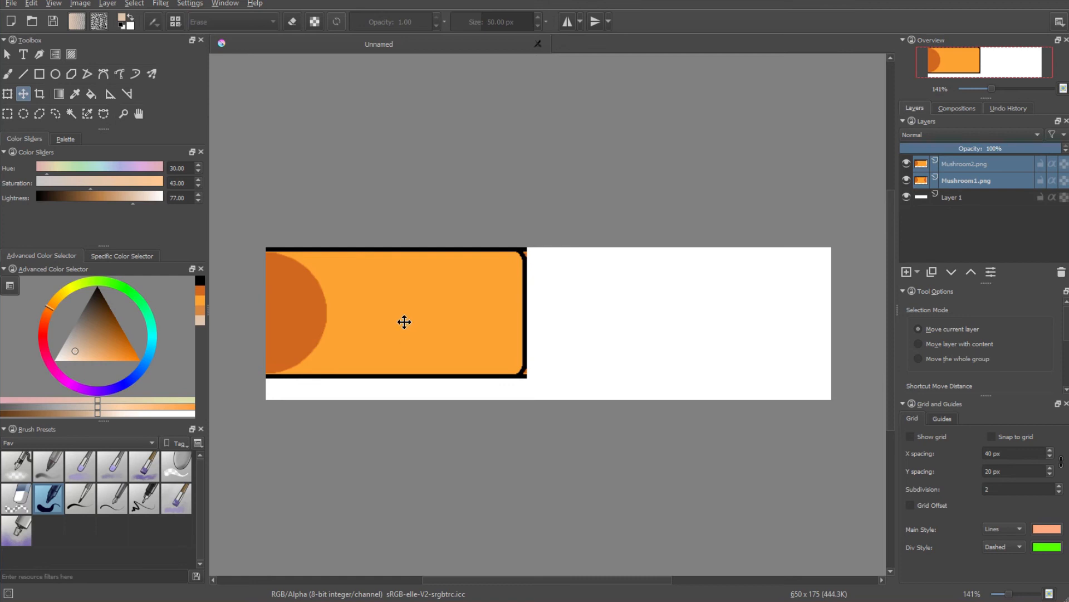
drag(404, 322, 391, 334)
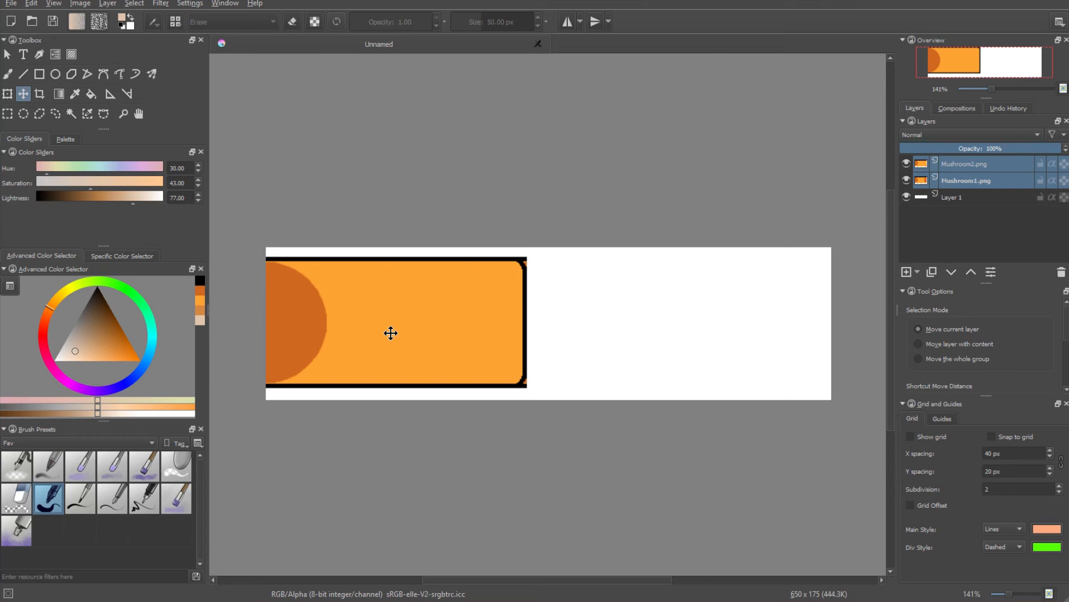
drag(391, 333, 396, 333)
drag(397, 332, 401, 332)
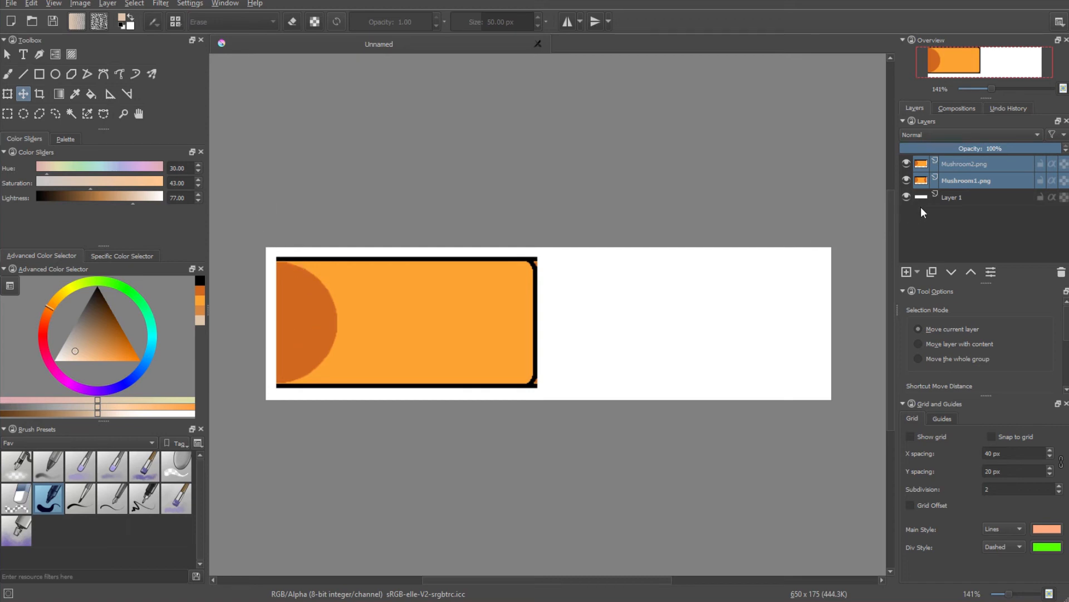
Move only the Mushroom2 end piece to the right of Mushroom1, leaving a narrow gap between the two.
click(965, 168)
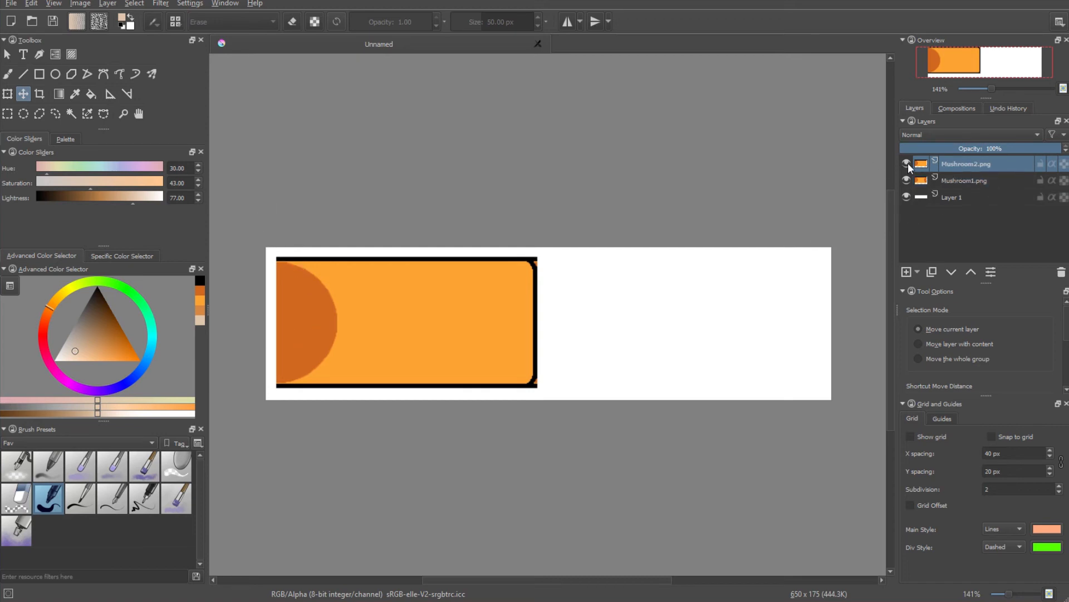
click(907, 163)
click(907, 162)
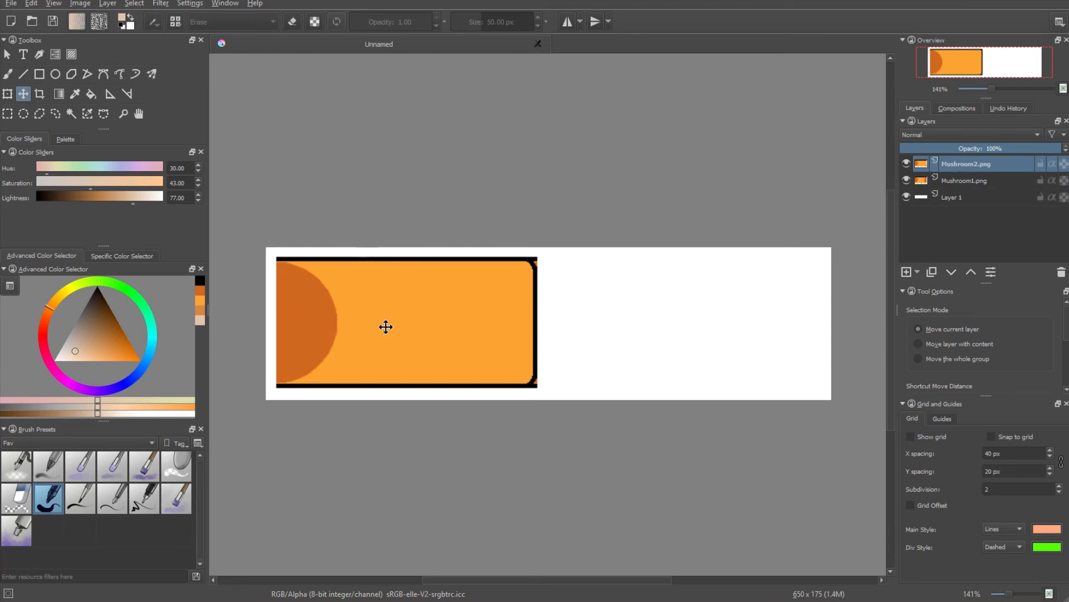
drag(386, 327, 662, 340)
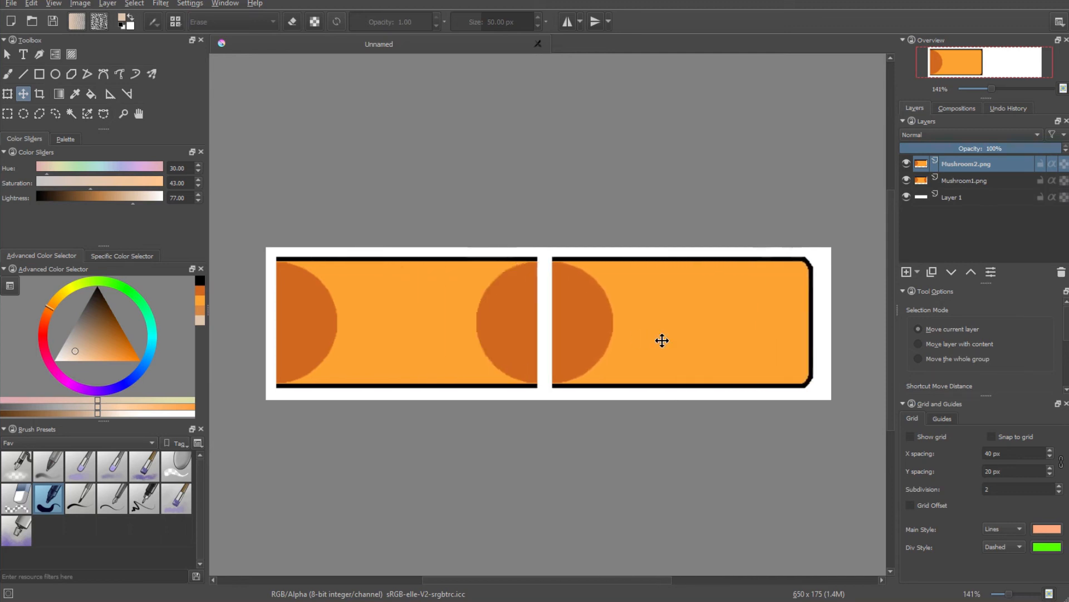
Hide the white Layer 1 and export the sheet as a PNG image named Mushroom spritesheet in the Yellow Circle with Dollar symbol folder.
click(920, 198)
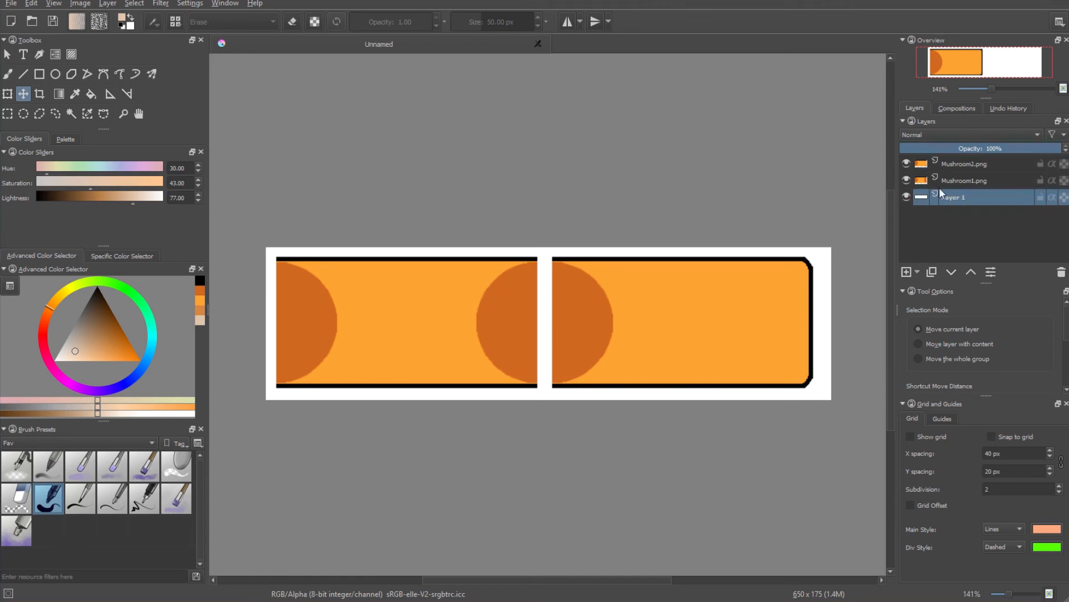
click(906, 197)
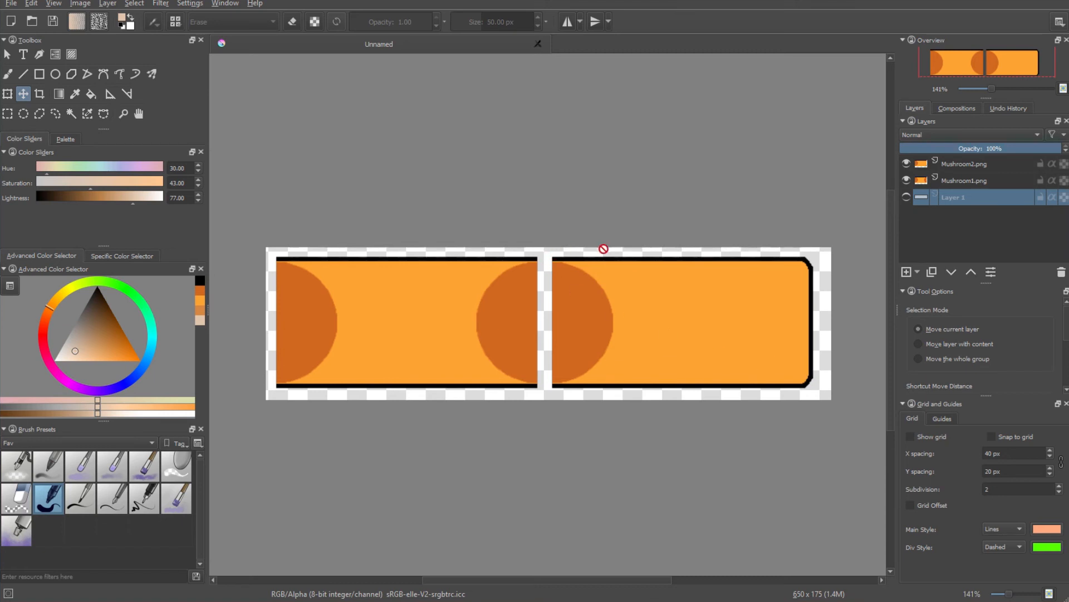
click(11, 4)
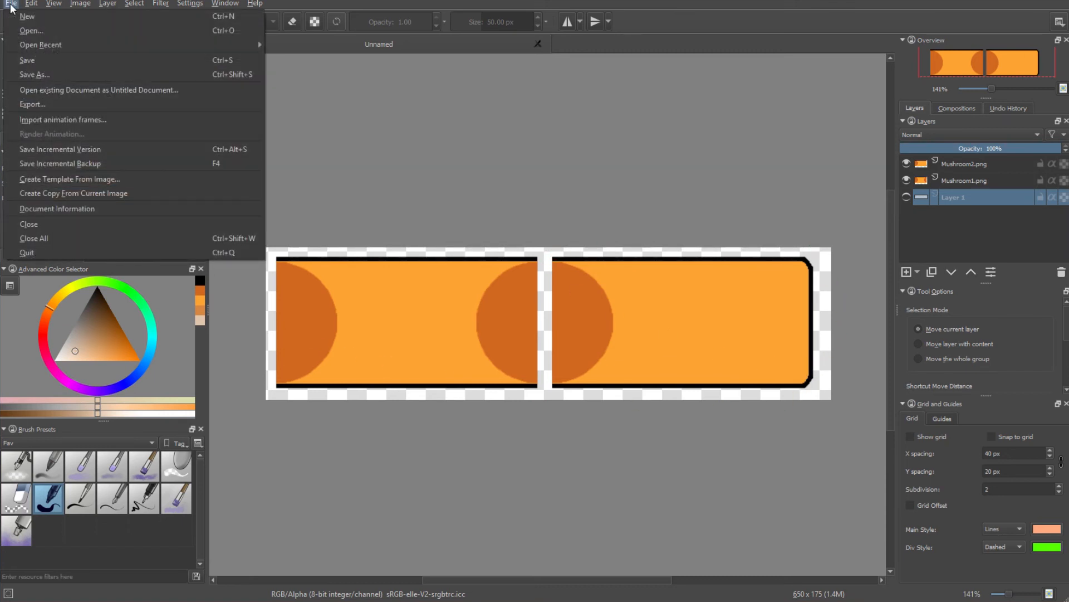
click(29, 101)
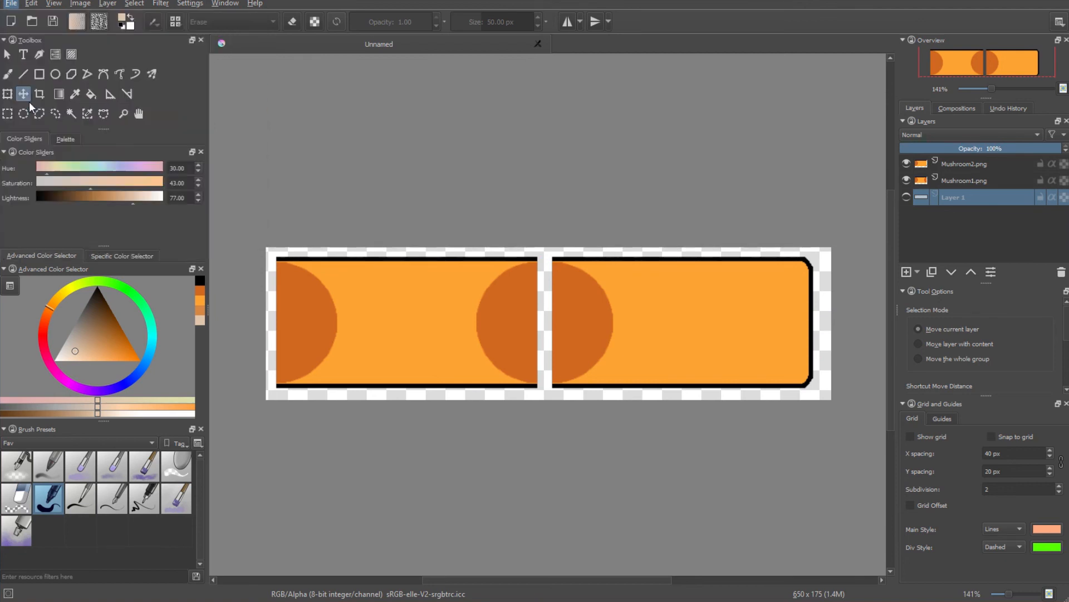
click(274, 271)
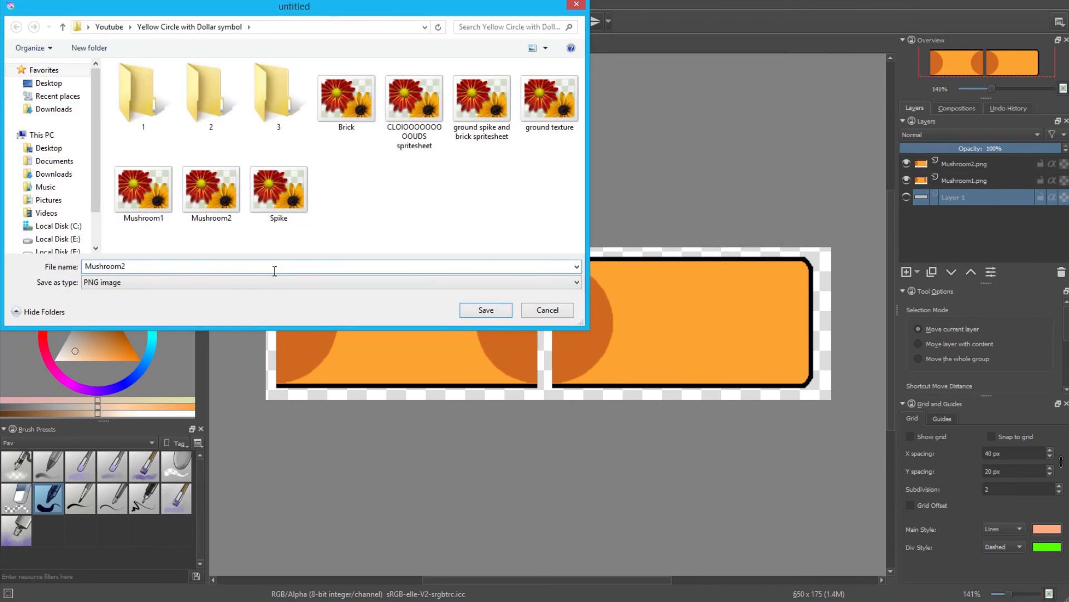
key(BackSpace)
text(spritesheet)
click(138, 284)
click(138, 284)
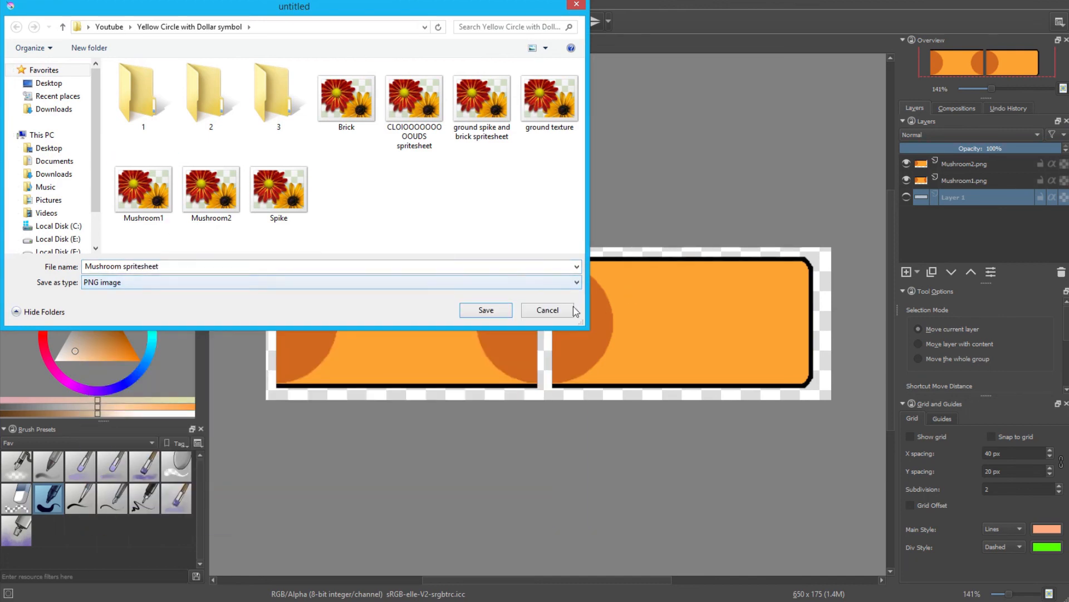
click(473, 312)
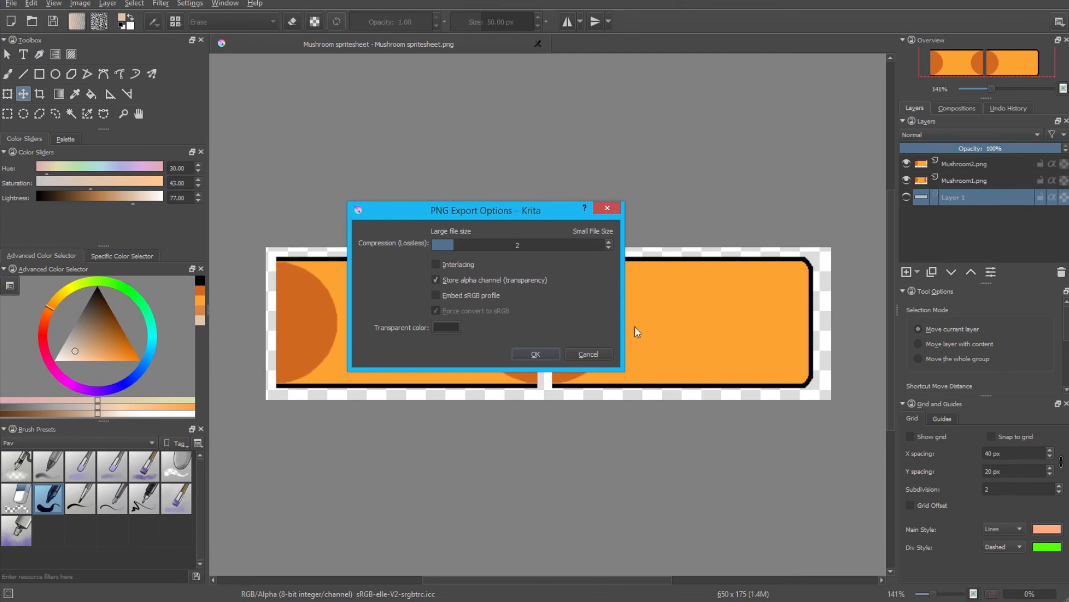
click(535, 354)
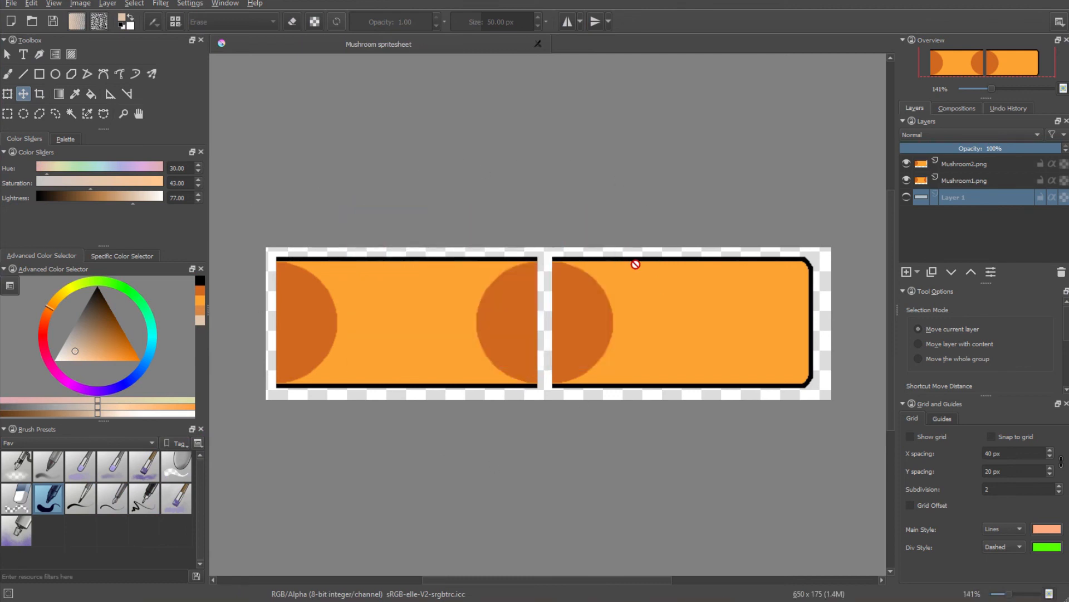